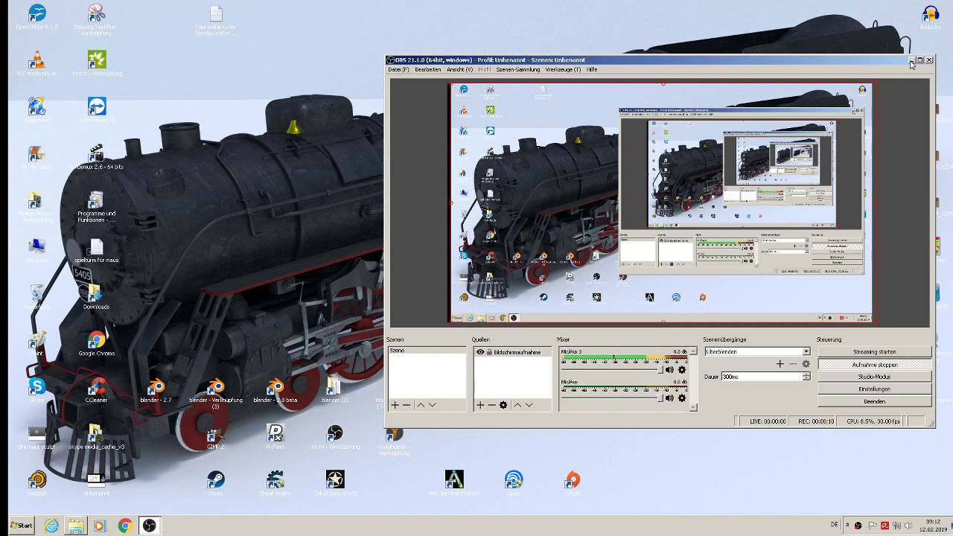
Minimize OBS Studio to reveal the desktop and launch Google Chrome.
click(911, 61)
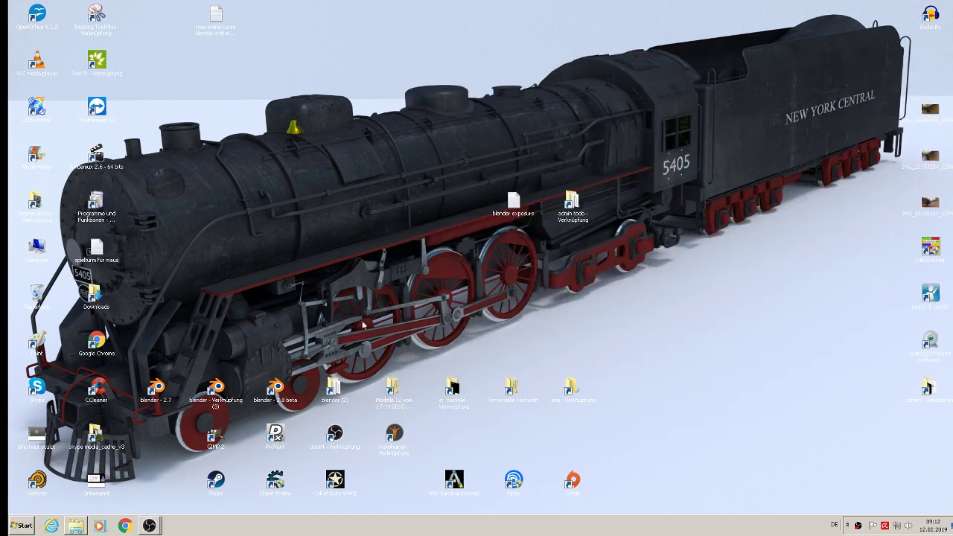
click(96, 343)
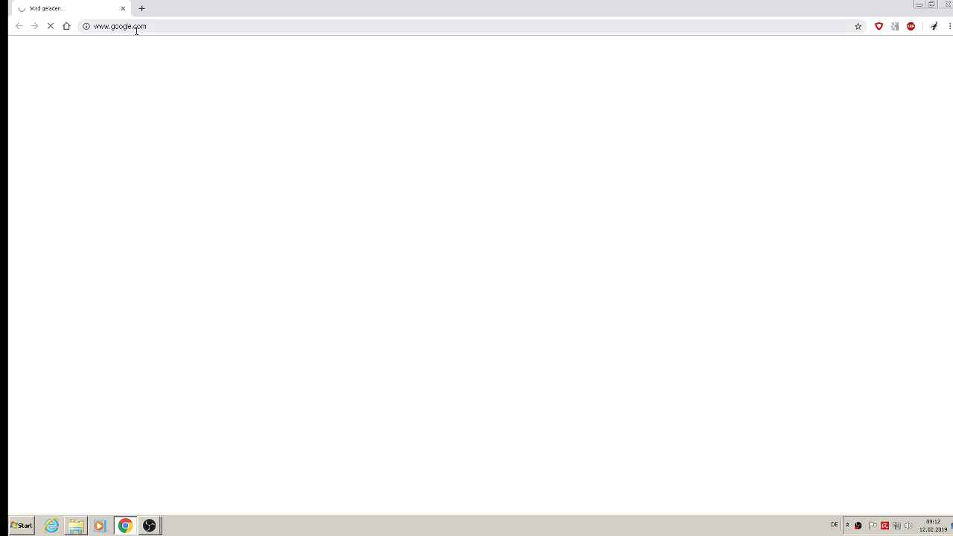
Go to the textures.com website in Chrome.
click(146, 29)
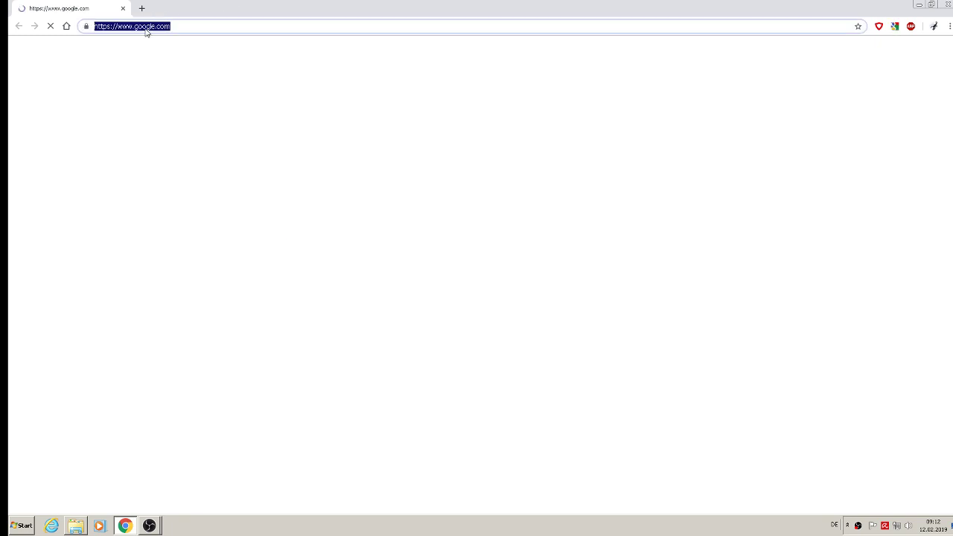
text(te)
key(Return)
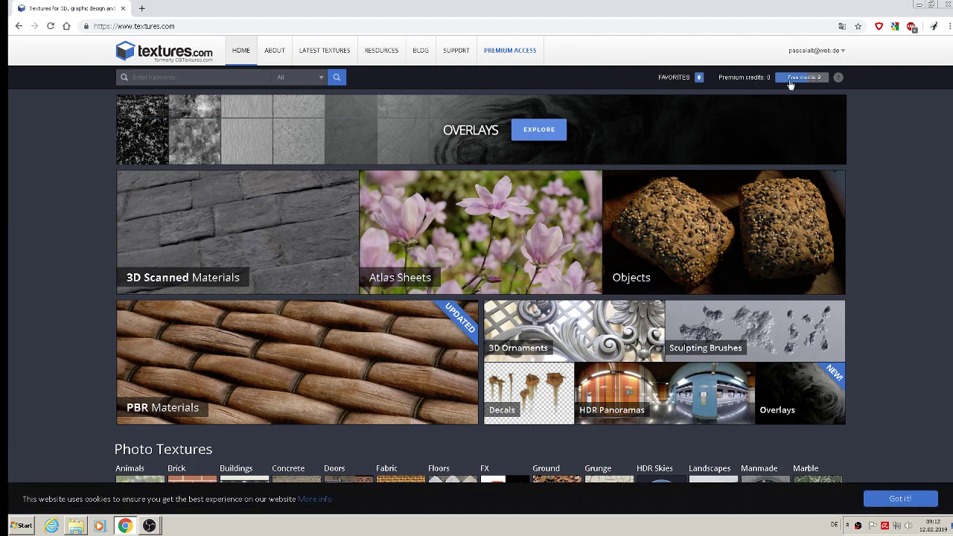
Open the PBR Materials category and scroll down to the Rock materials, including Rock Cliff Volcanic.
scroll(417, 332, down, 2)
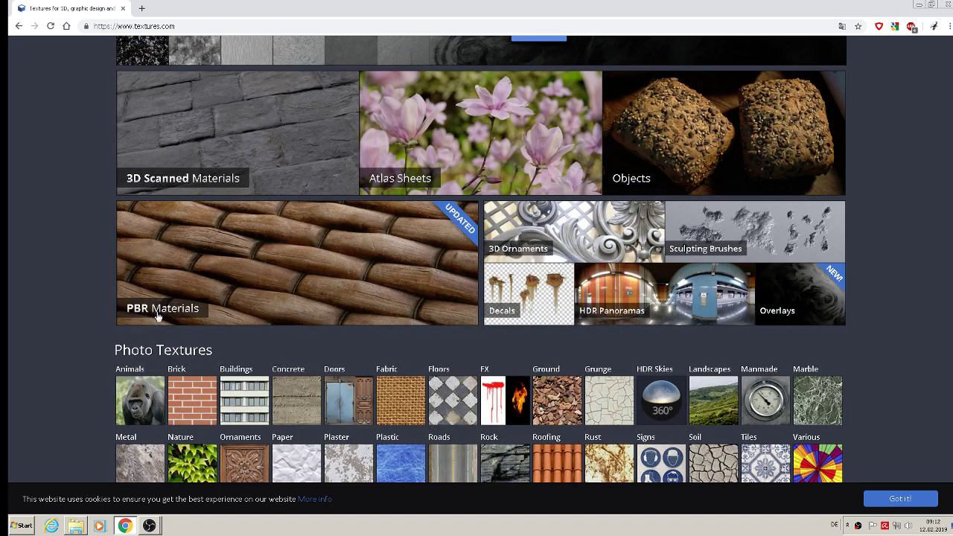
click(343, 289)
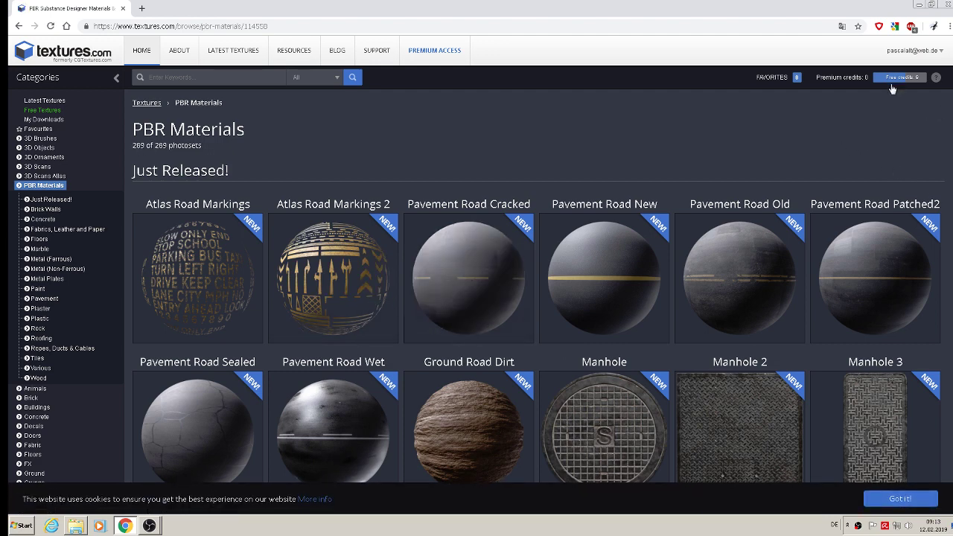
scroll(536, 297, down, 3)
scroll(536, 298, down, 10)
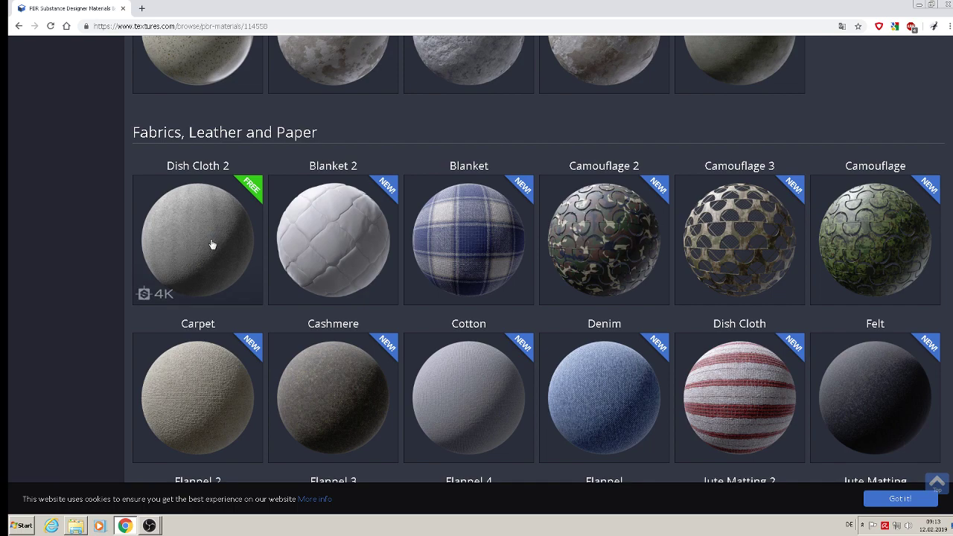
drag(952, 128, 950, 301)
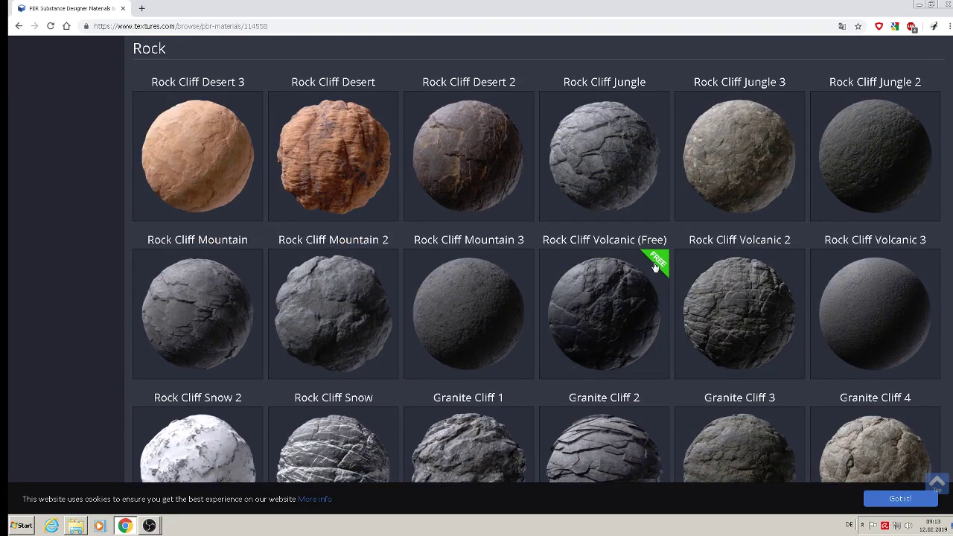
Minimize Chrome and open the Downloads folder full screen.
click(920, 8)
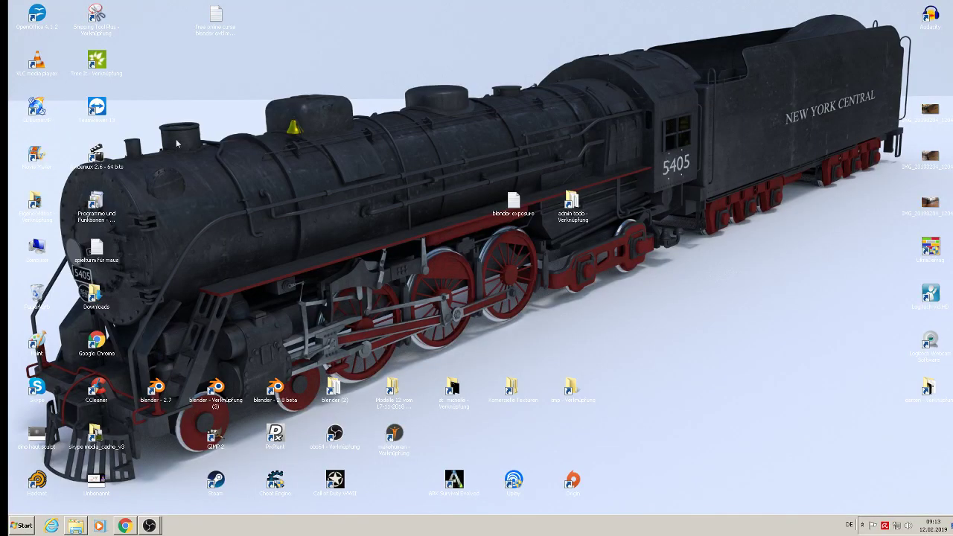
double_click(96, 298)
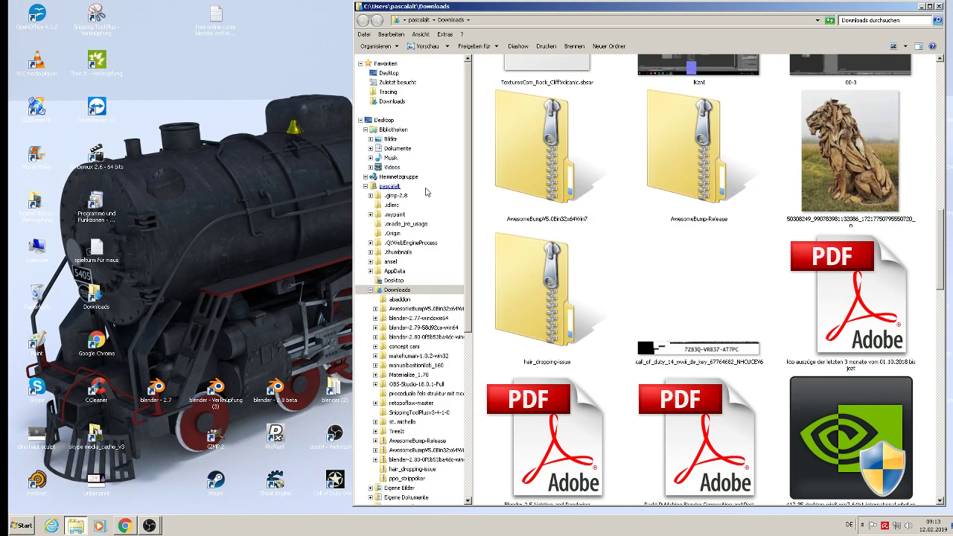
click(929, 6)
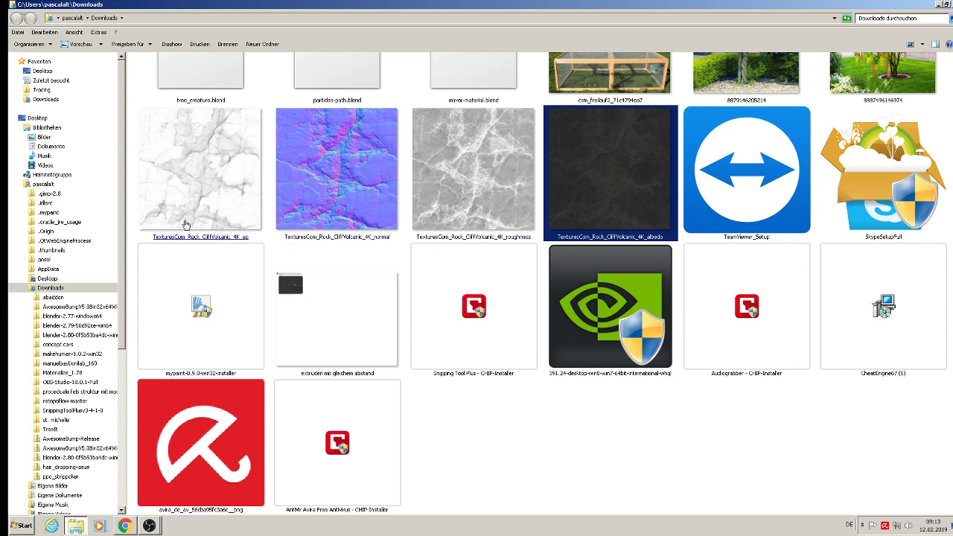
Inspect the Rock Cliff Volcanic ao, normal, roughness and albedo maps, then minimize Explorer.
click(249, 244)
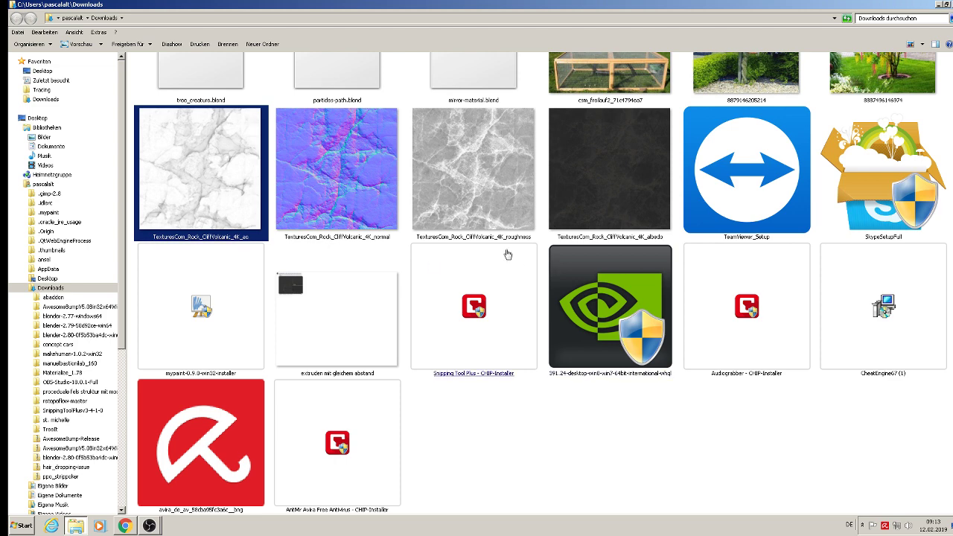
click(389, 246)
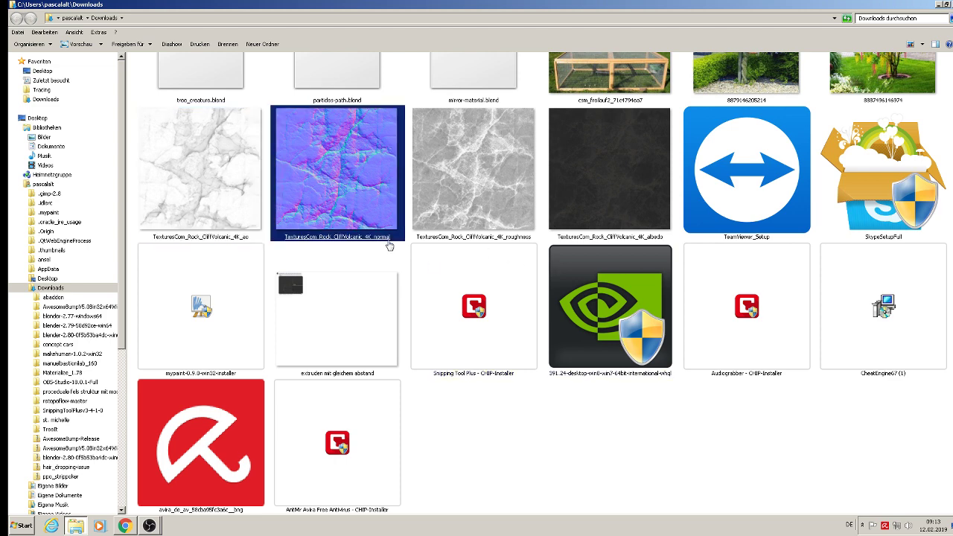
click(509, 241)
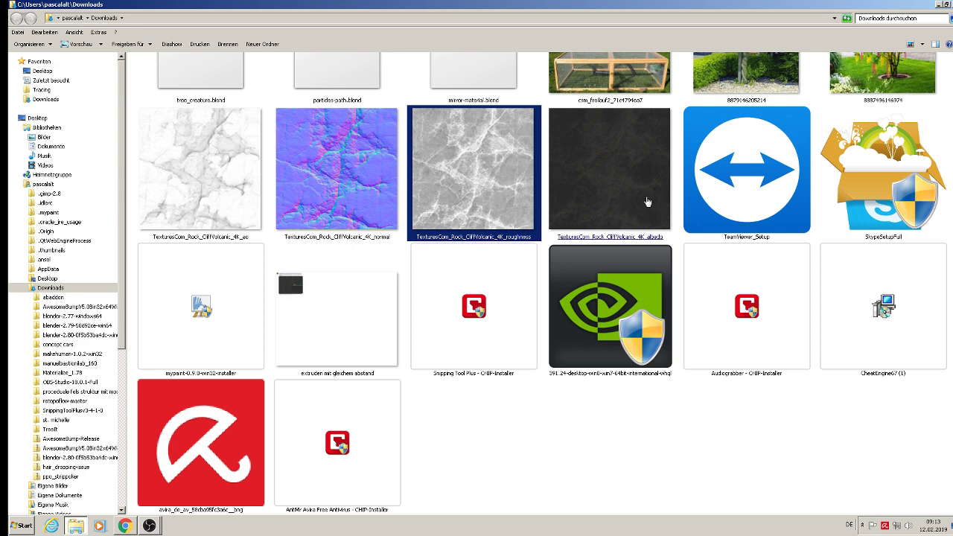
click(642, 241)
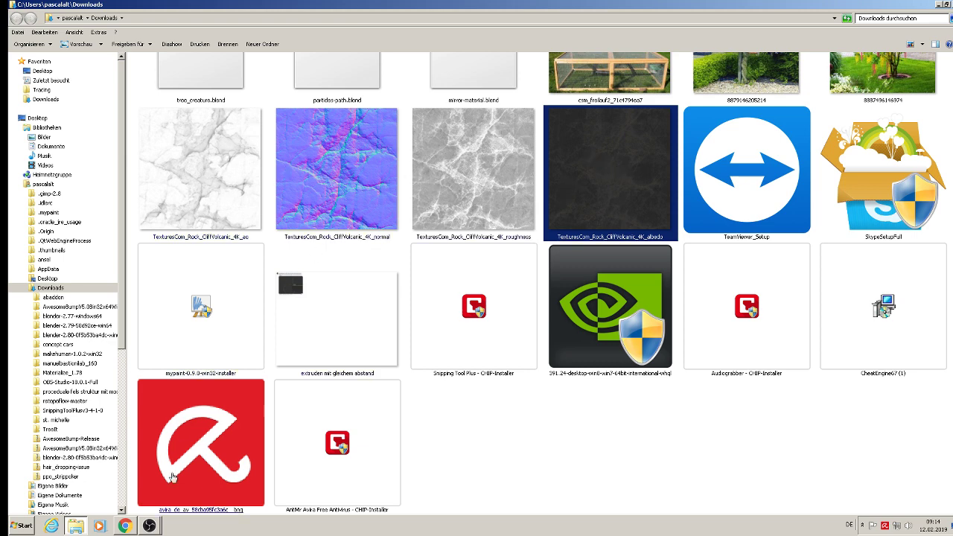
click(149, 526)
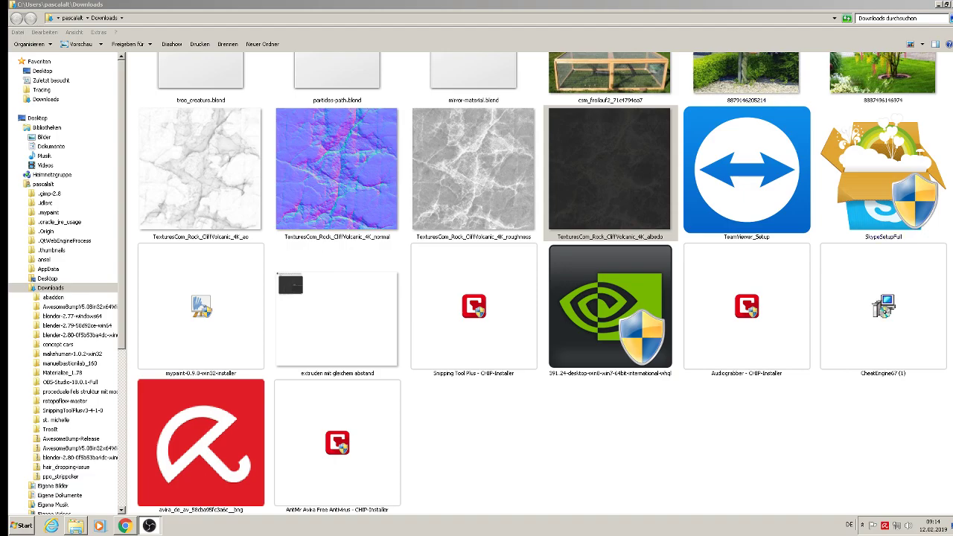
click(938, 5)
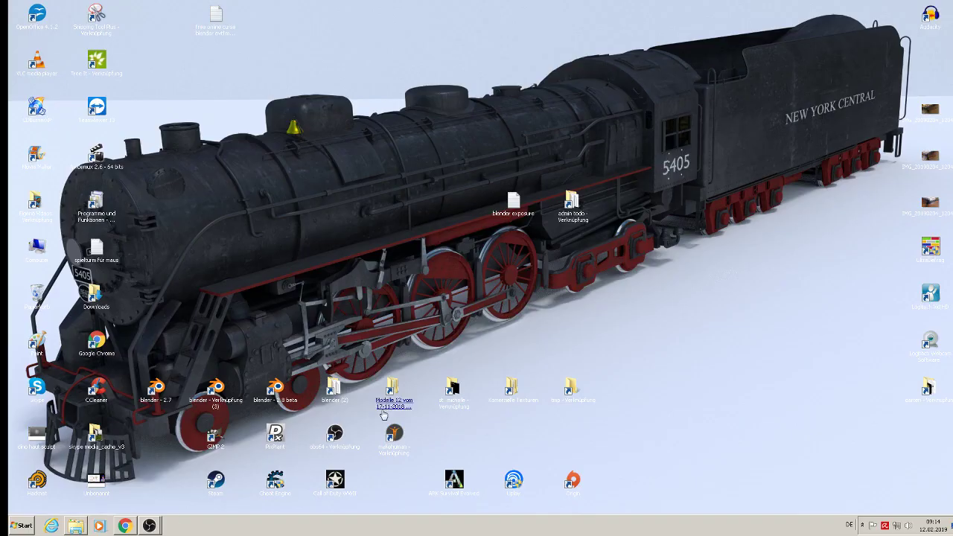
Launch Blender 2.8 beta, dismiss the splash, zoom in on the default cube and heighten the timeline.
double_click(275, 389)
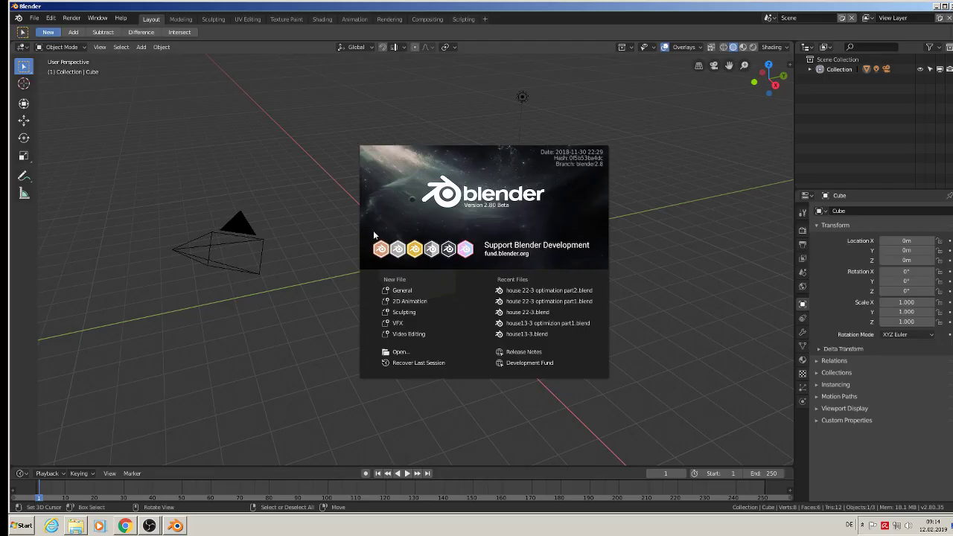
click(212, 119)
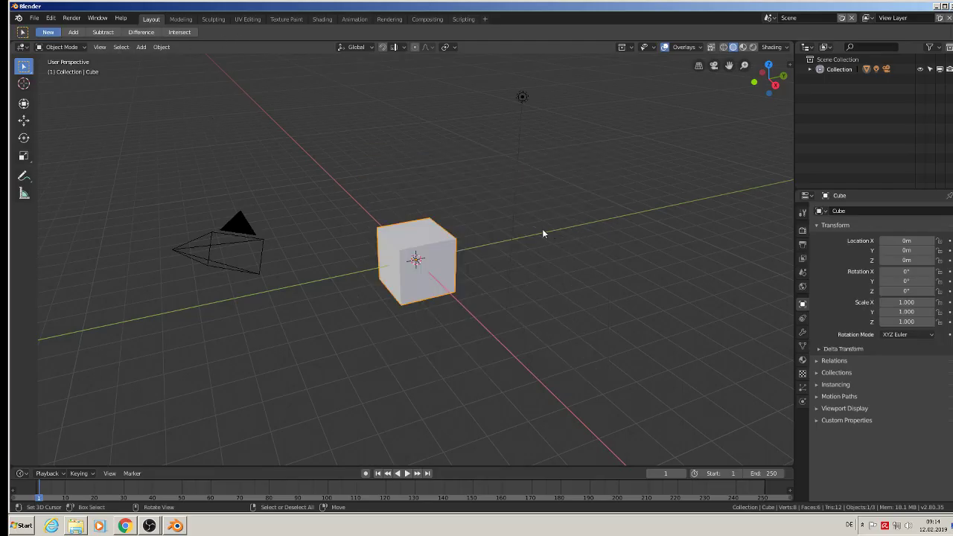
scroll(467, 276, up, 4)
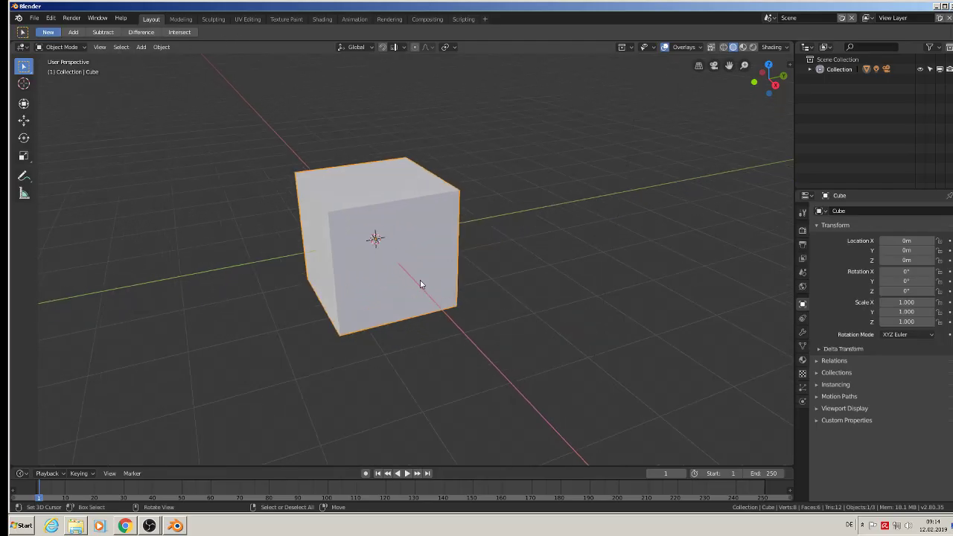
middle_drag(380, 289, 384, 132)
scroll(436, 289, up, 2)
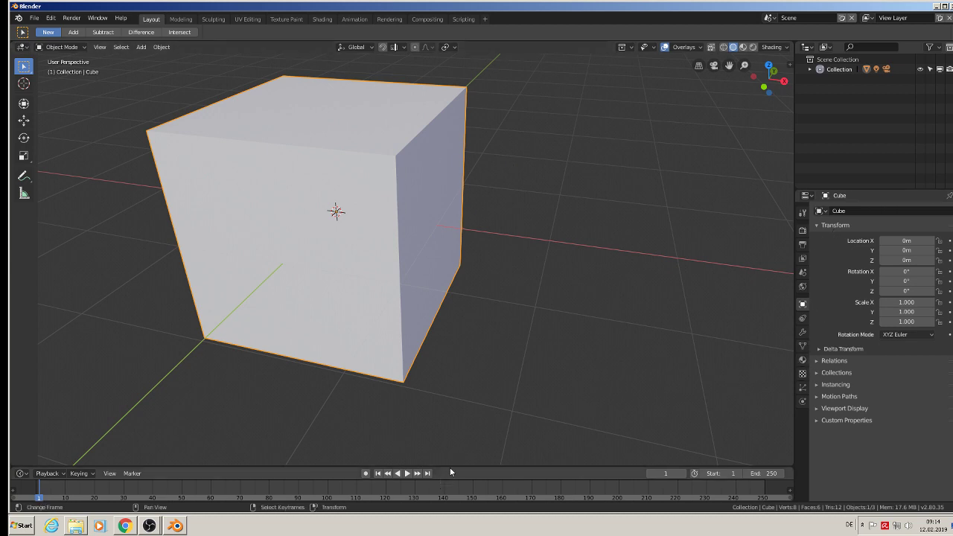
drag(449, 467, 472, 250)
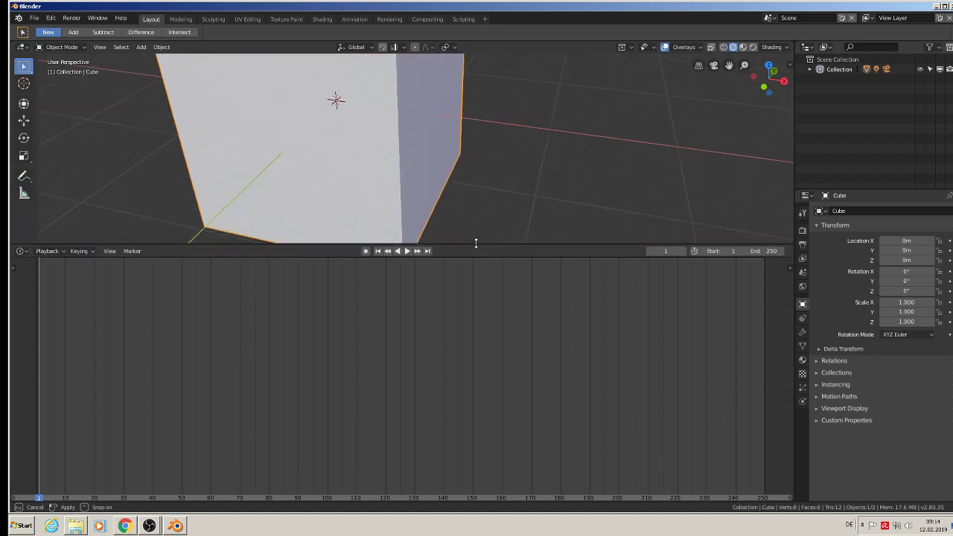
Turn the timeline into a Shader Editor showing Principled BSDF and Material Output, and open the Material tab.
click(21, 251)
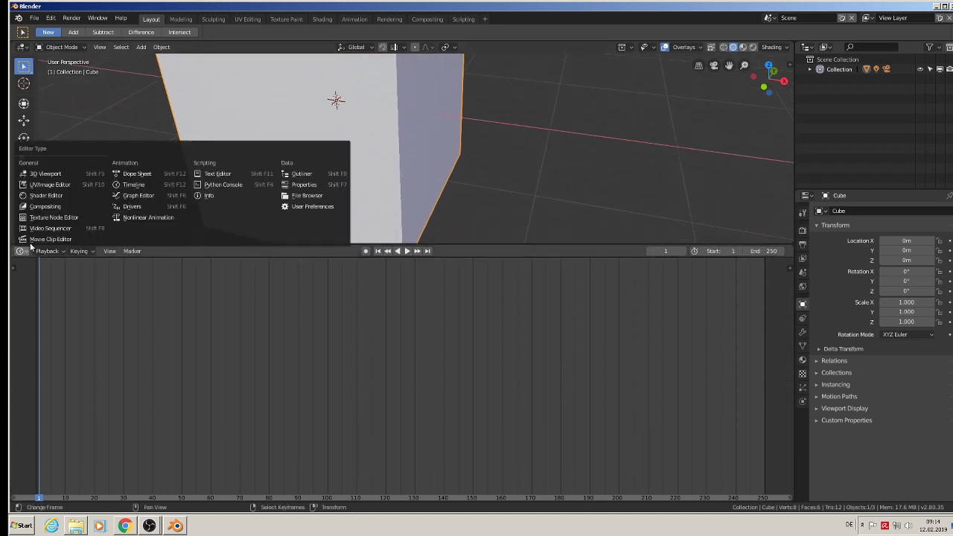
click(49, 196)
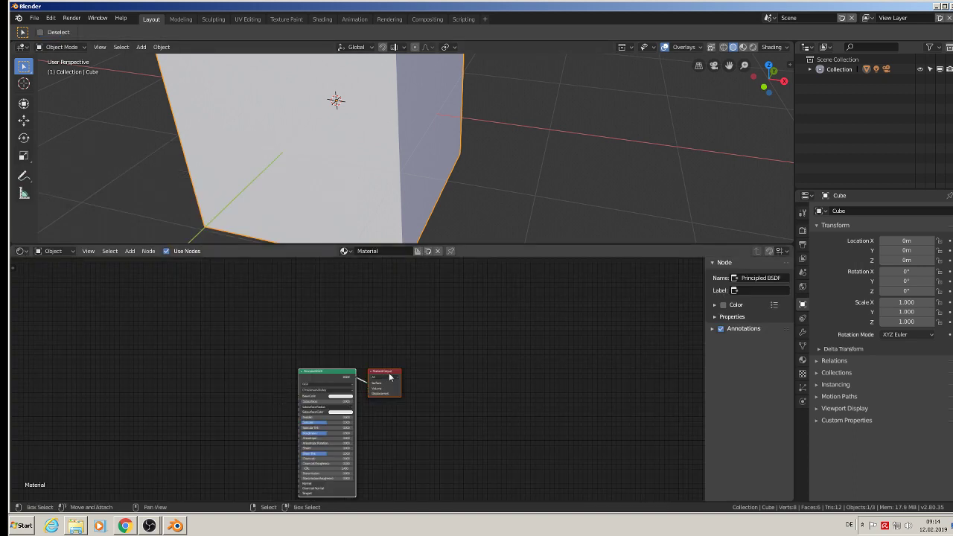
scroll(423, 384, up, 2)
middle_drag(423, 385, 557, 320)
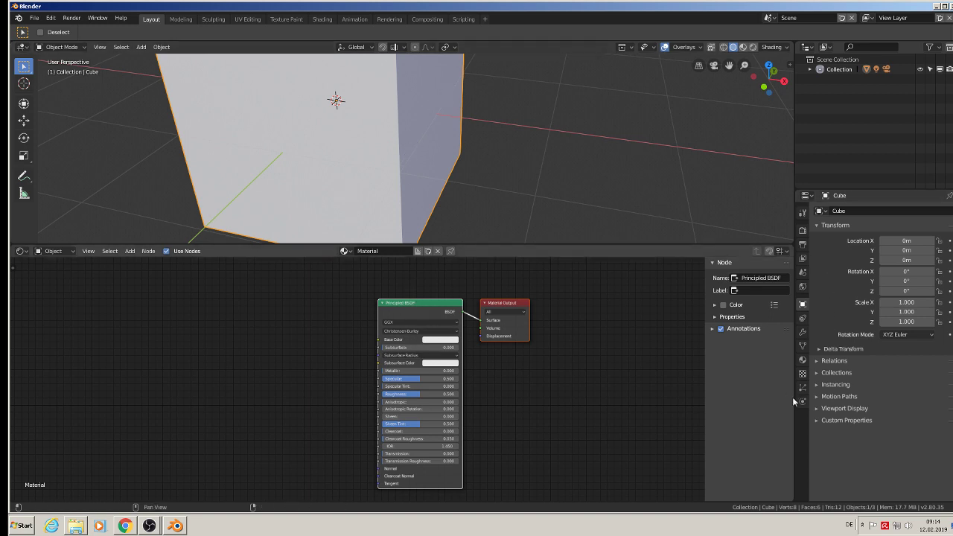
click(802, 361)
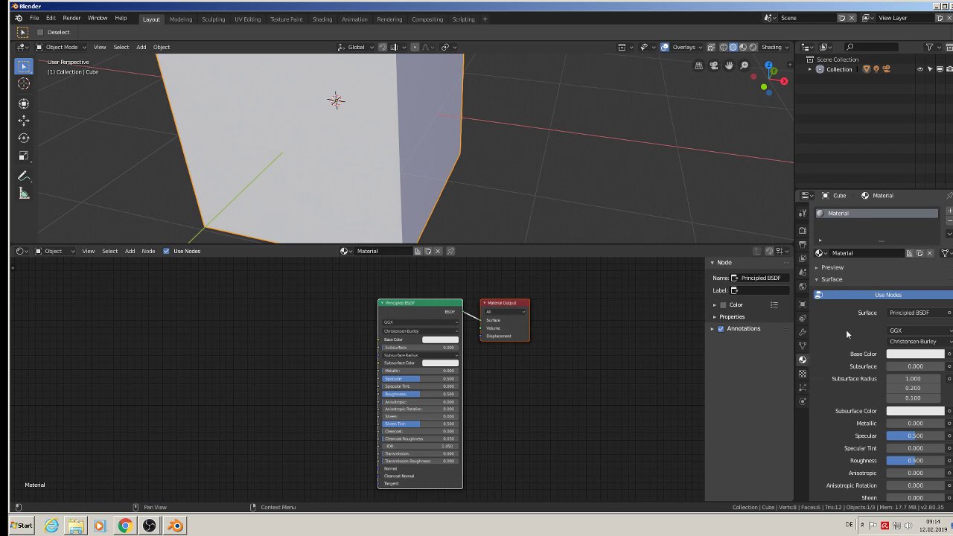
click(853, 253)
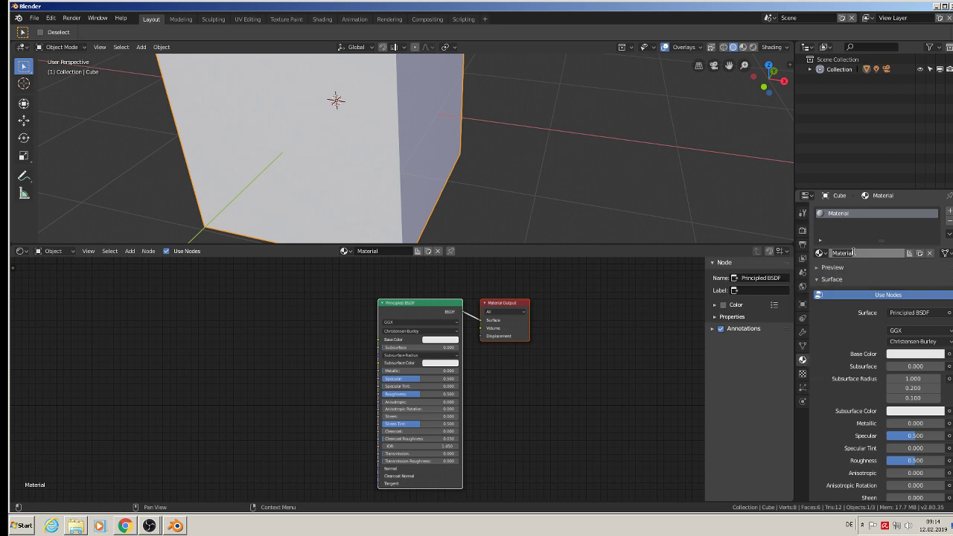
text(rock)
key(Return)
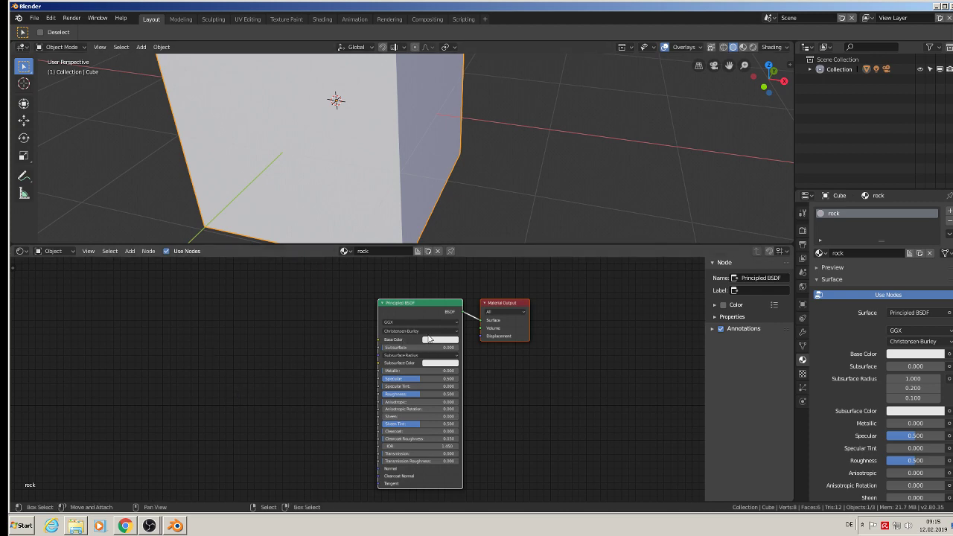
scroll(434, 349, up, 5)
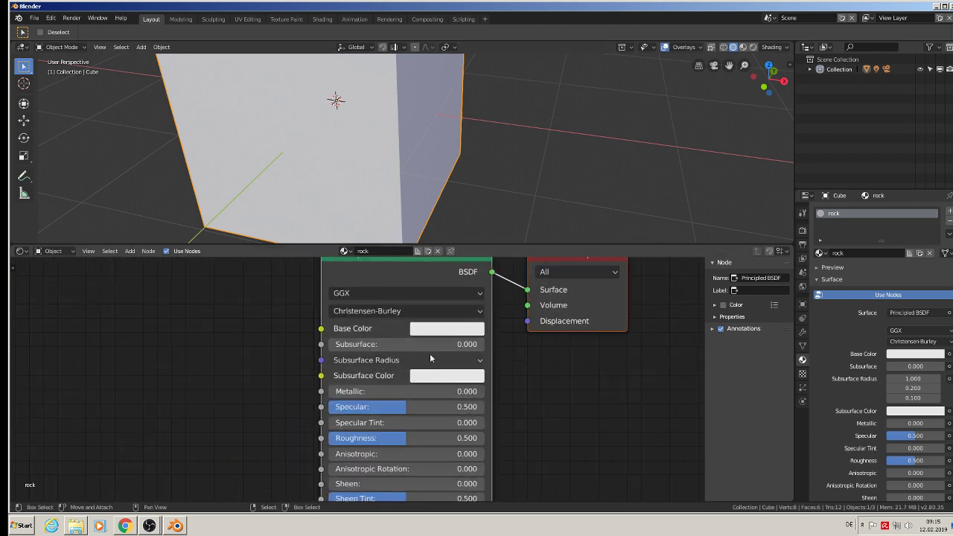
middle_drag(479, 414, 472, 411)
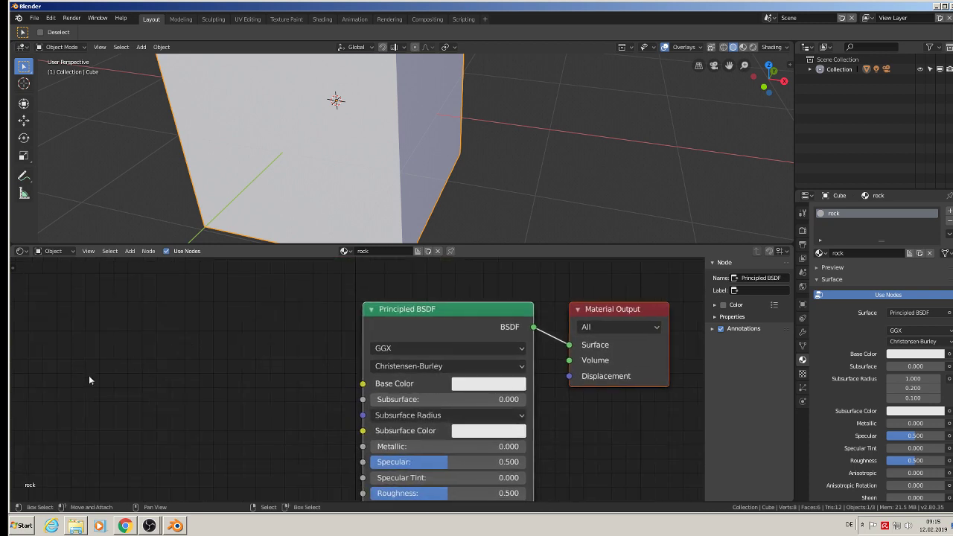
click(463, 385)
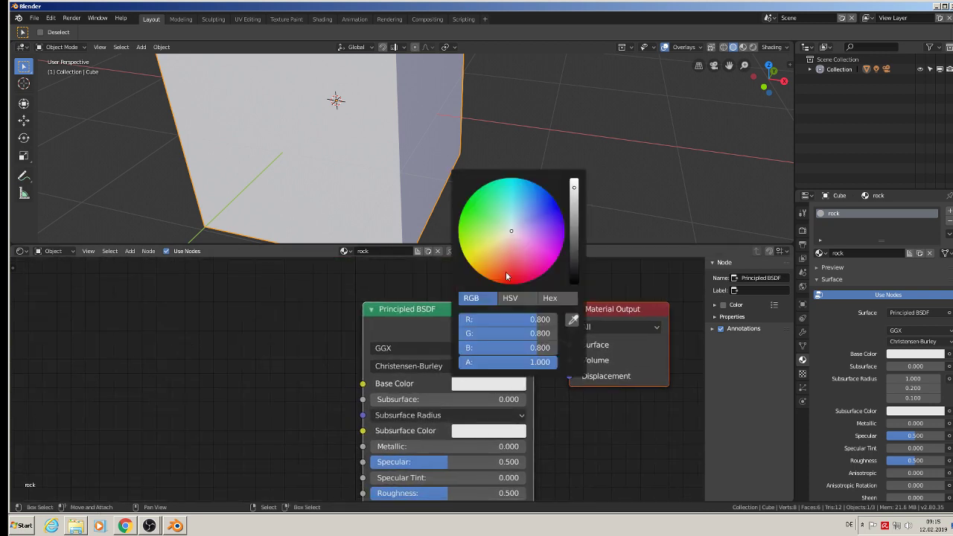
click(500, 275)
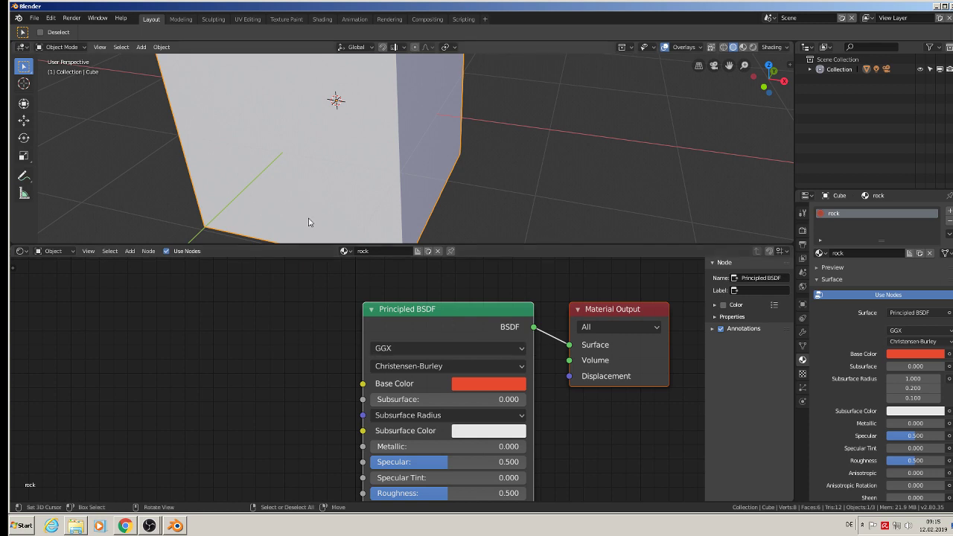
click(464, 381)
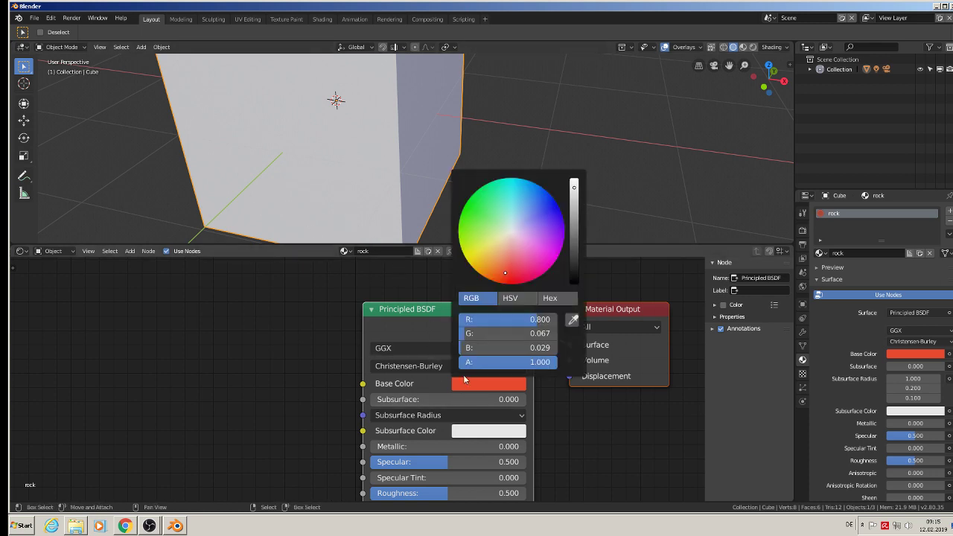
click(511, 233)
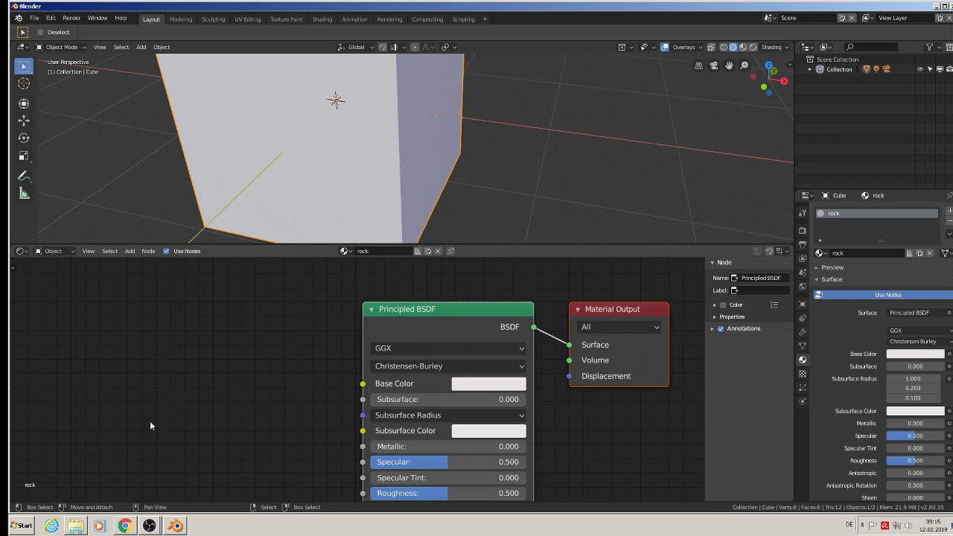
scroll(150, 425, down, 1)
Add an Image Texture node left of the Principled BSDF and open its image file browser.
click(130, 251)
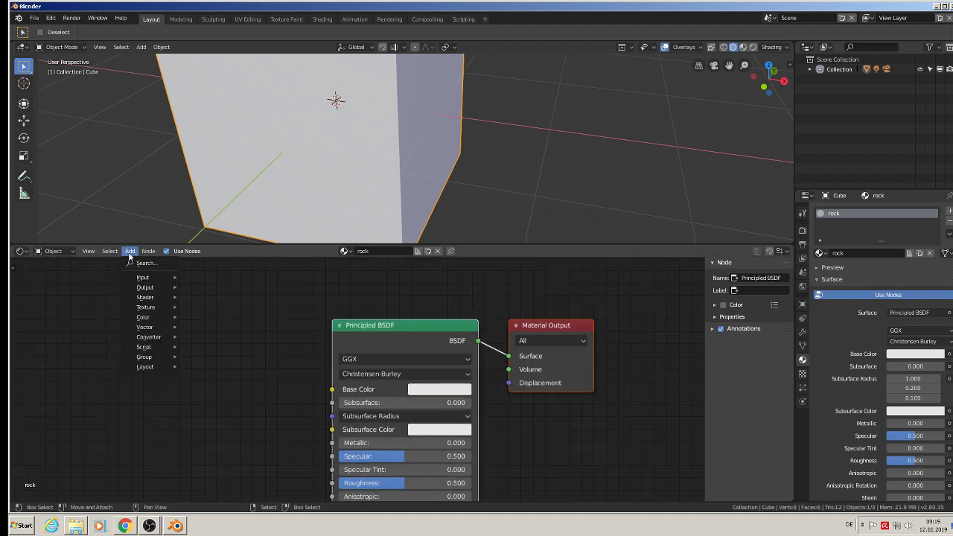
mouse_move(137, 311)
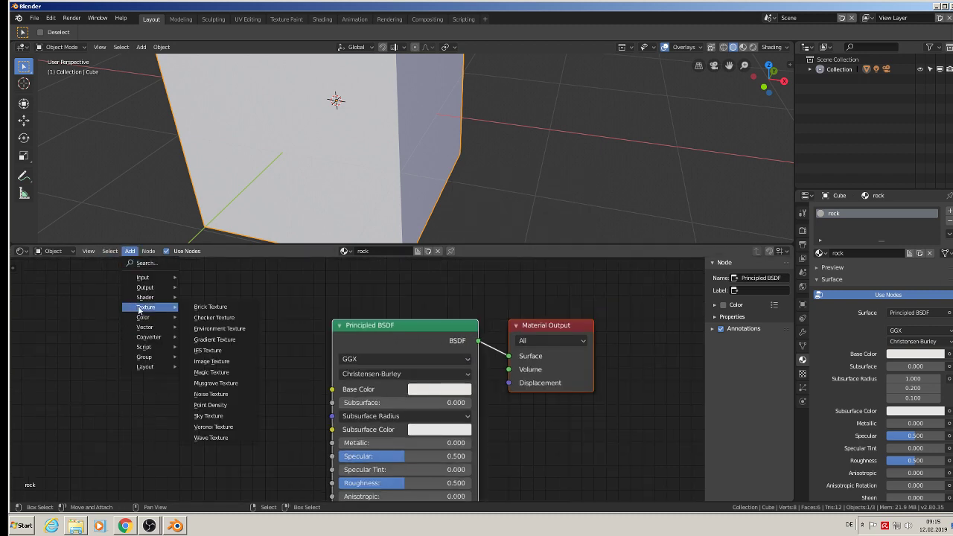
click(220, 365)
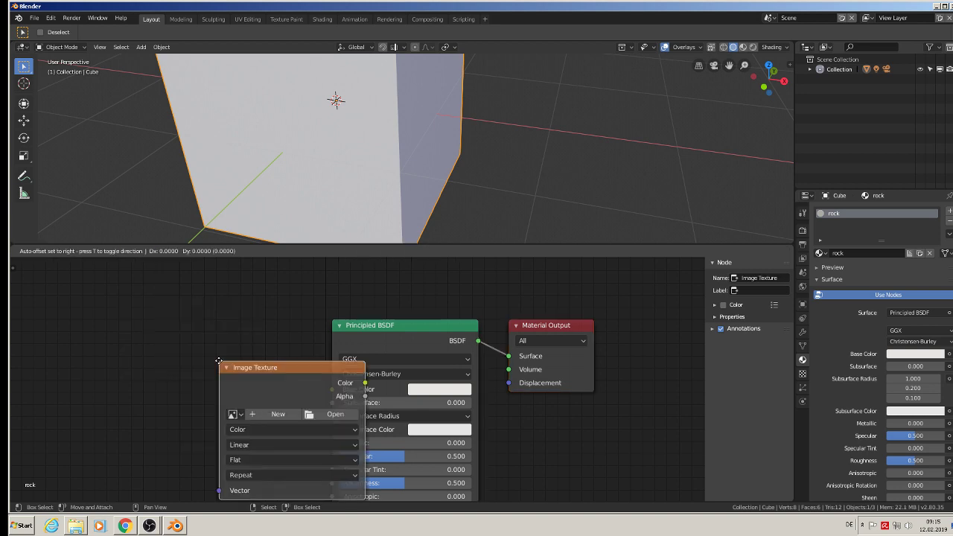
click(131, 333)
scroll(134, 335, up, 3)
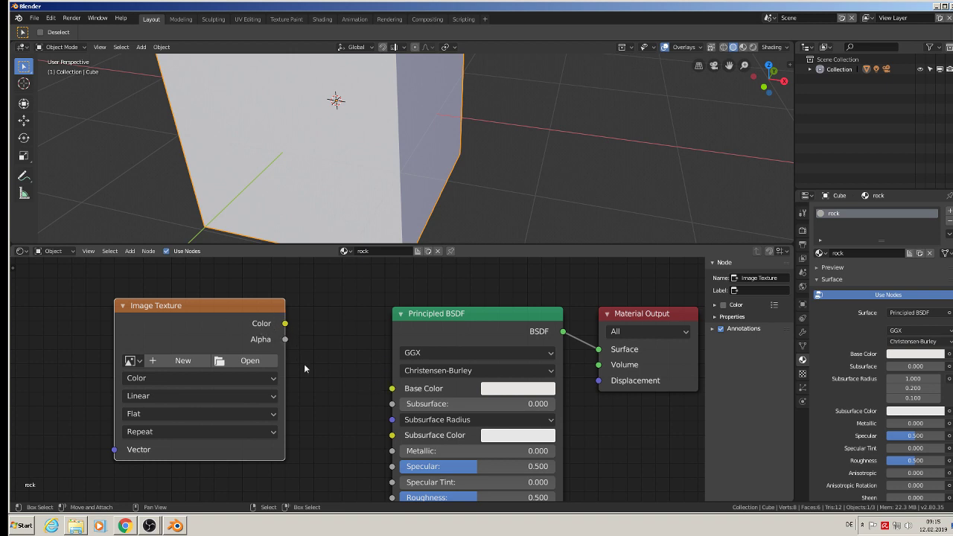
click(245, 362)
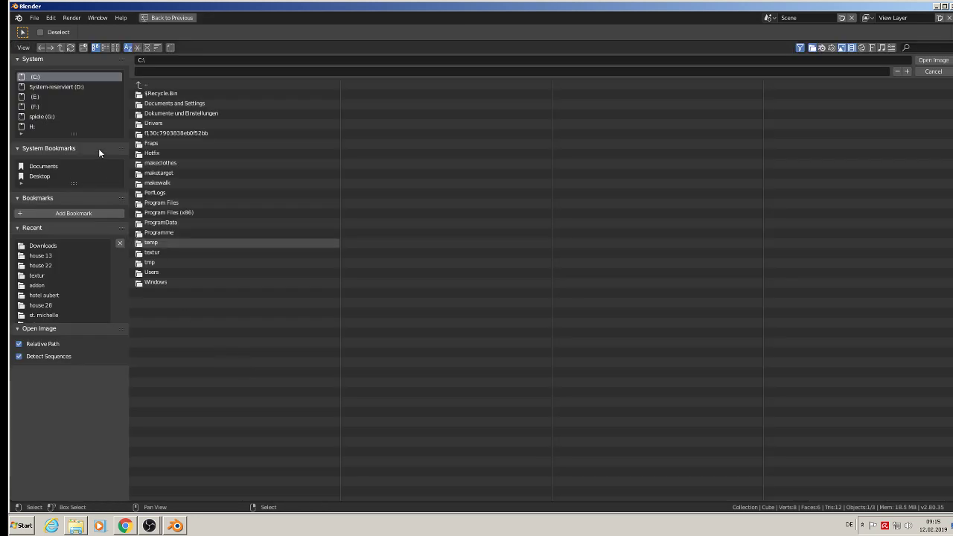
Browse to Downloads in thumbnail view and open TexturesCom_Rock_CliffVolcanic_4K_albedo.tif.
click(56, 166)
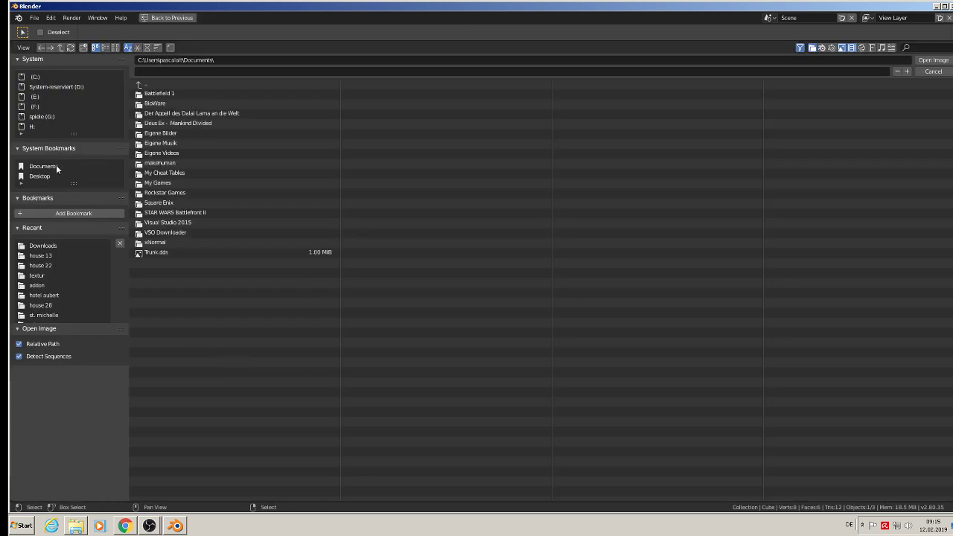
click(147, 86)
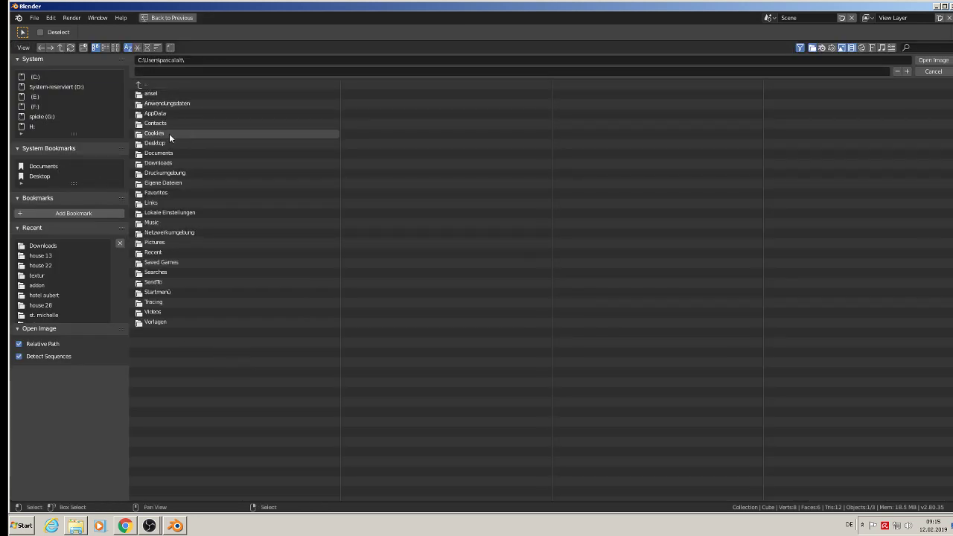
click(176, 161)
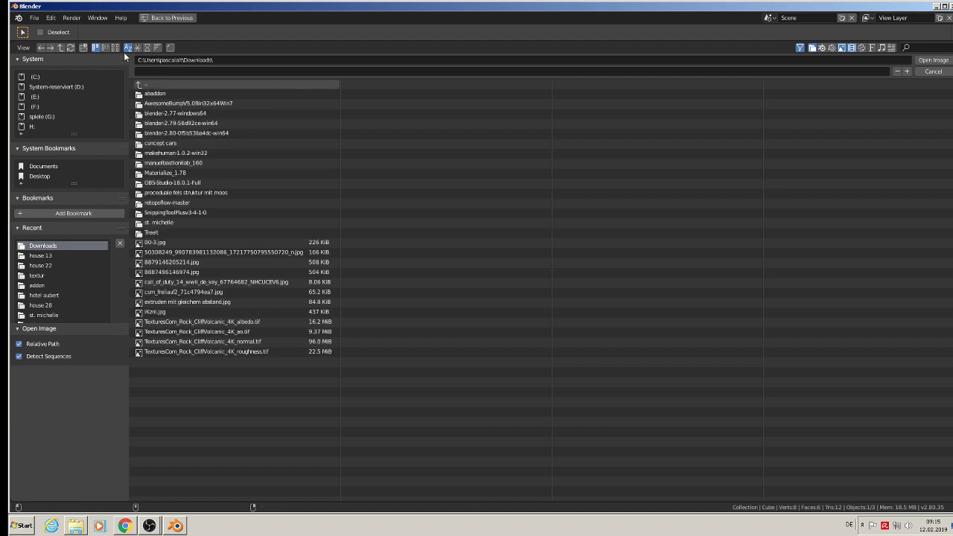
click(116, 48)
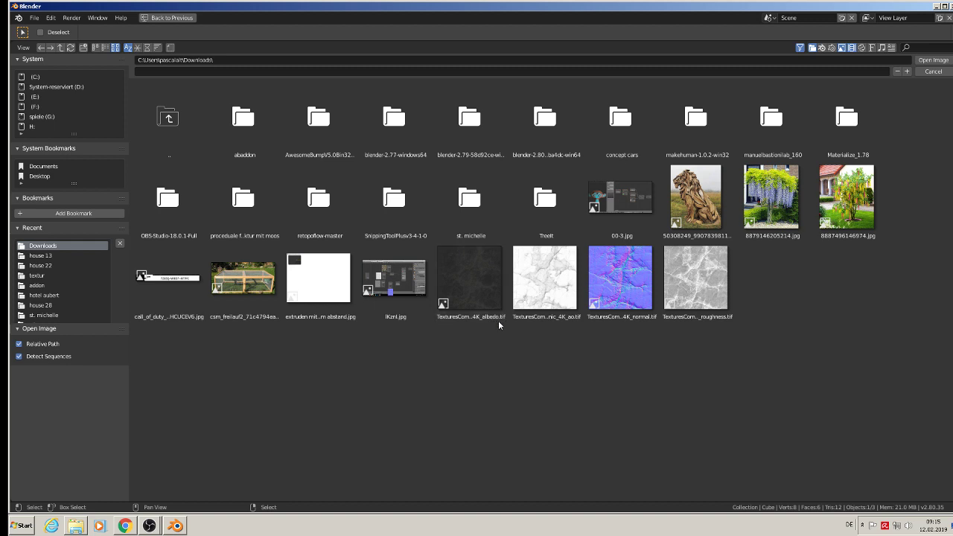
double_click(475, 290)
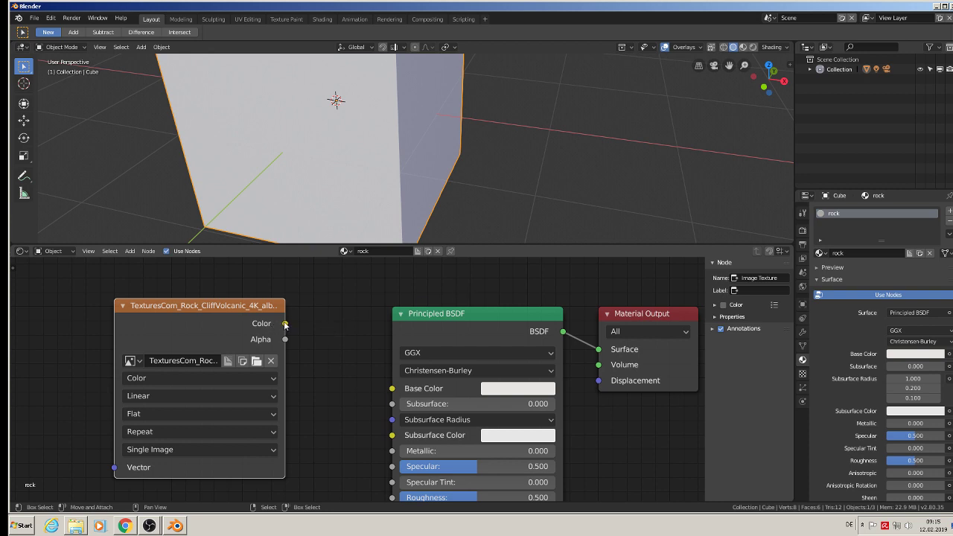
Connect the Image Texture's Color output to the Principled BSDF's Base Color input.
drag(285, 324, 288, 318)
drag(295, 321, 394, 390)
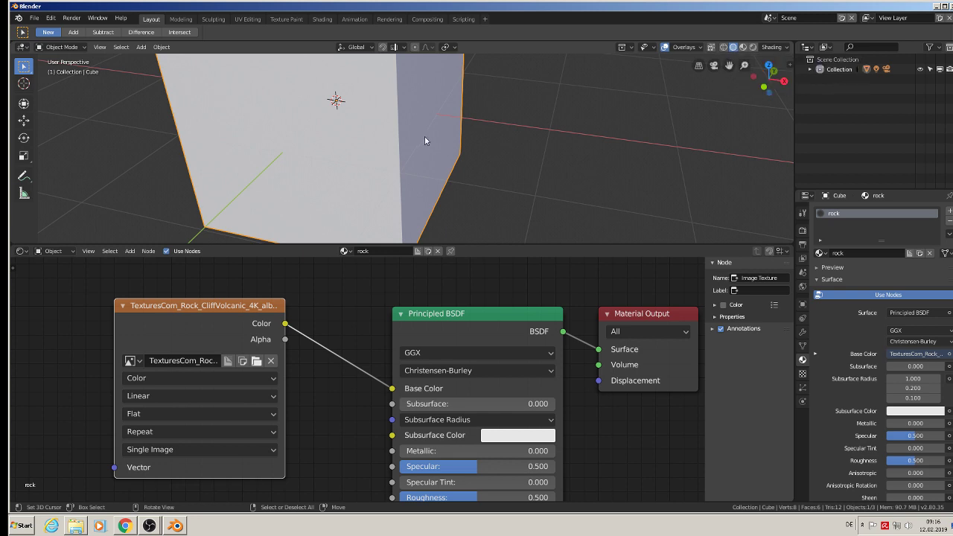
Switch the viewport to Material Preview shading and view the textured cube from above.
click(742, 47)
scroll(342, 163, down, 5)
middle_drag(364, 174, 349, 191)
scroll(349, 191, up, 5)
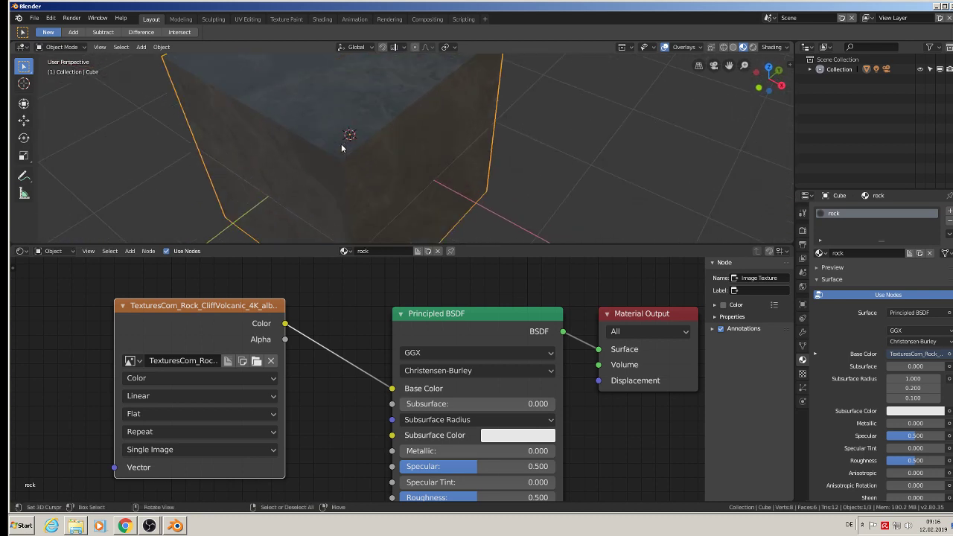
Switch to Rendered shading, inspect the rock-textured cube from several angles, then enlarge the node editor.
click(753, 47)
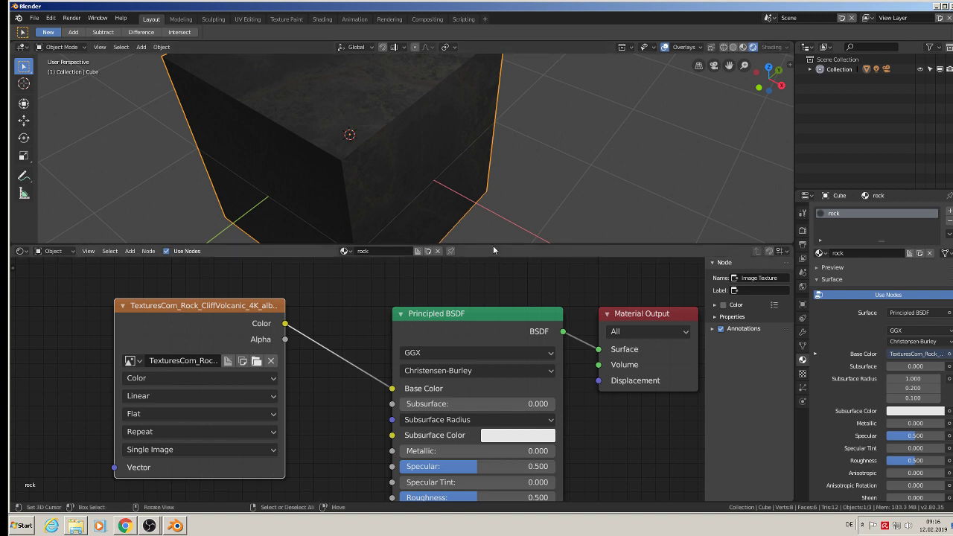
drag(493, 243, 477, 352)
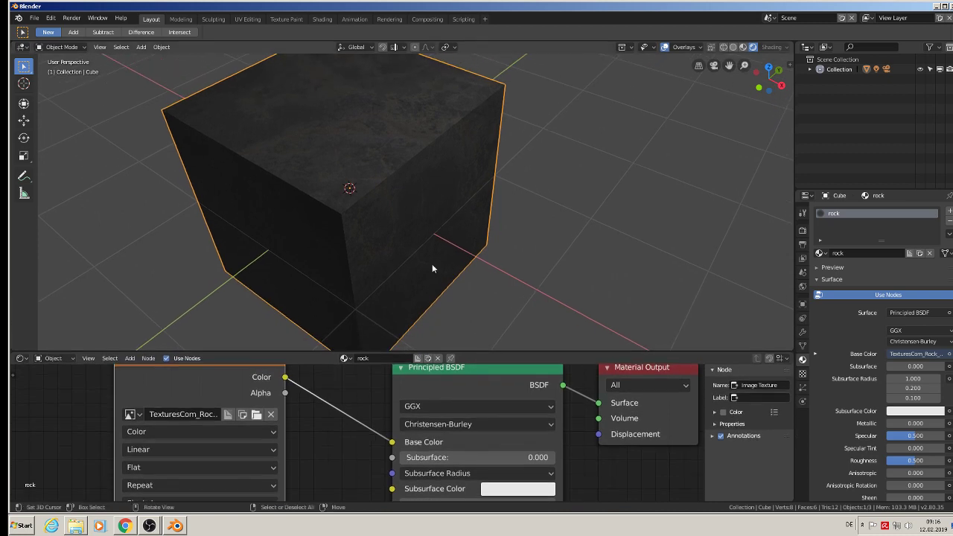
scroll(408, 249, up, 5)
middle_drag(377, 223, 402, 285)
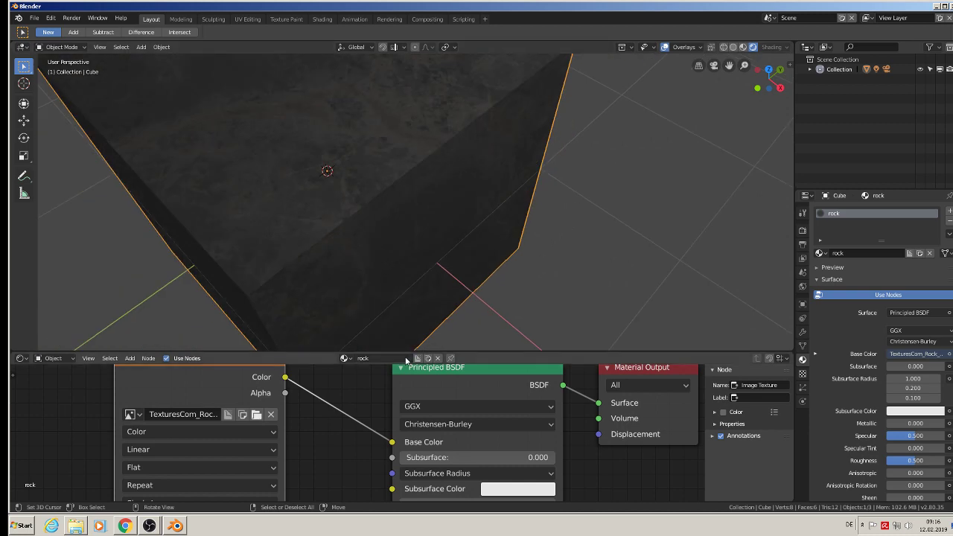
scroll(349, 186, up, 2)
scroll(358, 183, down, 6)
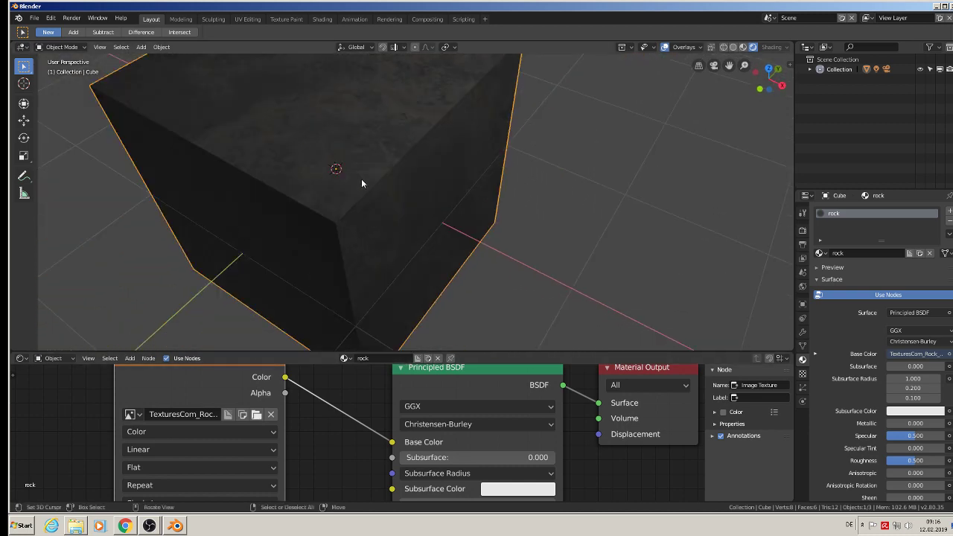
middle_drag(351, 168, 380, 165)
scroll(373, 119, up, 4)
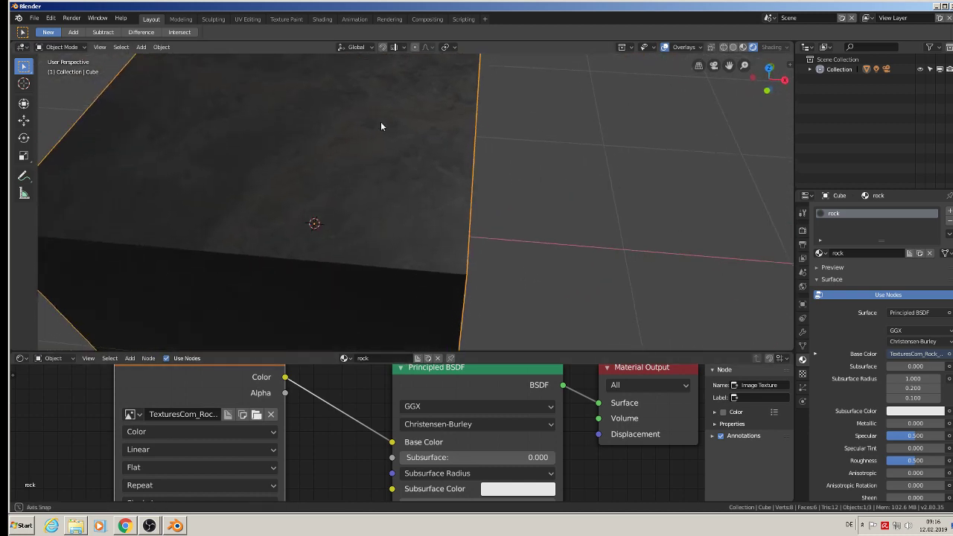
middle_drag(380, 121, 504, 159)
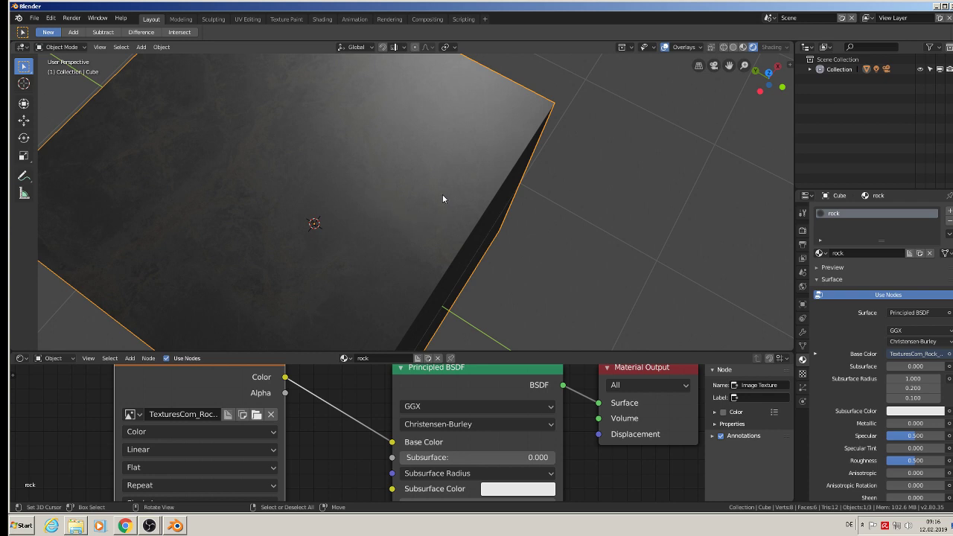
middle_drag(526, 288, 408, 241)
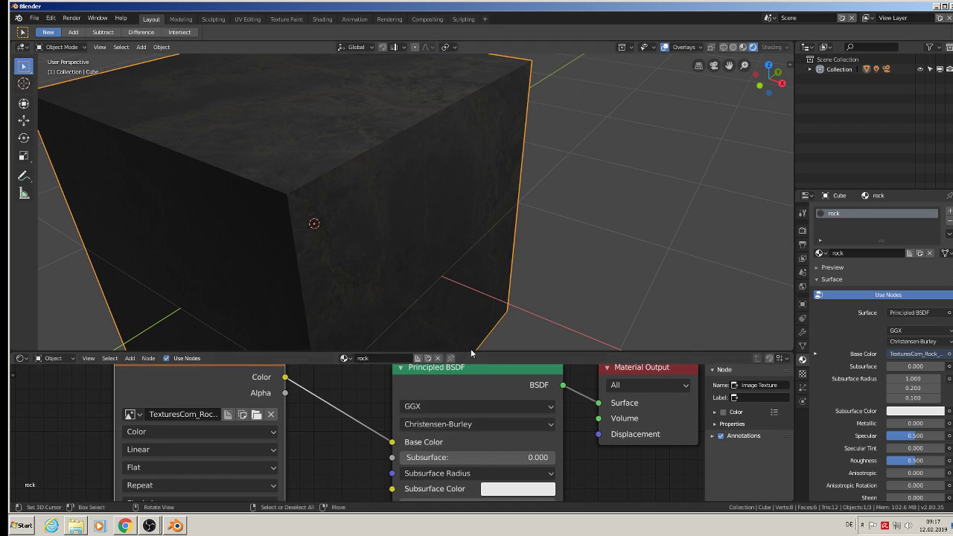
drag(469, 353, 450, 101)
scroll(417, 170, down, 3)
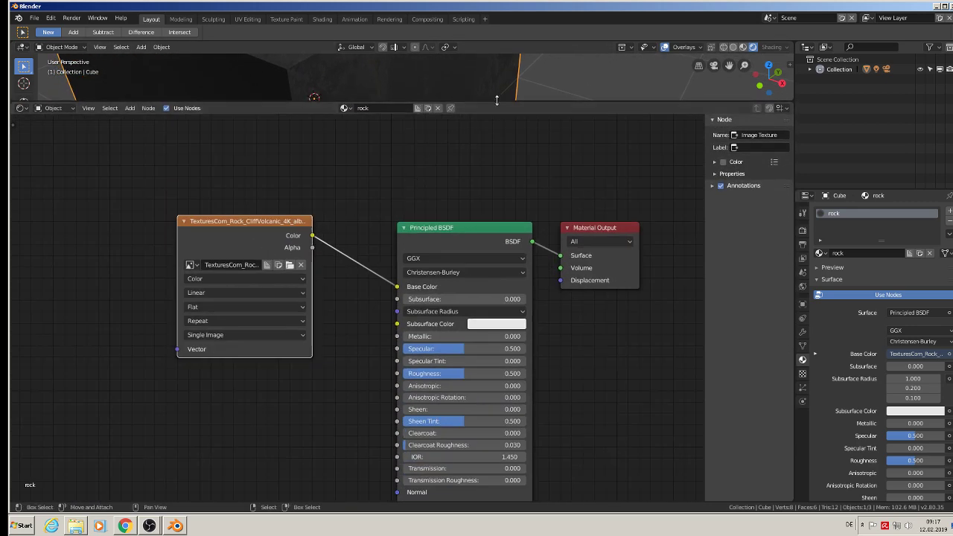
Pan the node editor down to the Principled BSDF's Normal input, then switch to Explorer's Downloads folder.
drag(496, 102, 482, 193)
scroll(303, 432, down, 2)
middle_drag(321, 444, 424, 317)
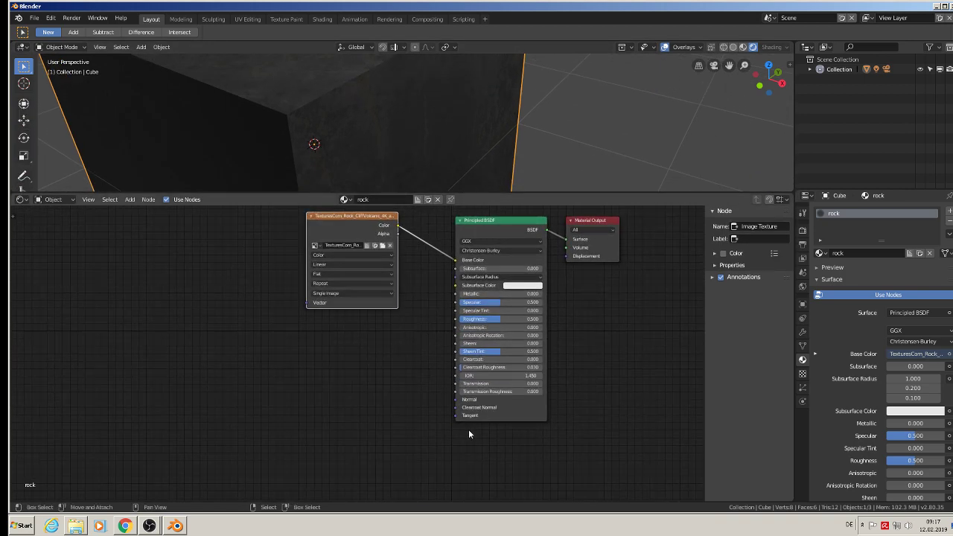
scroll(468, 408, up, 3)
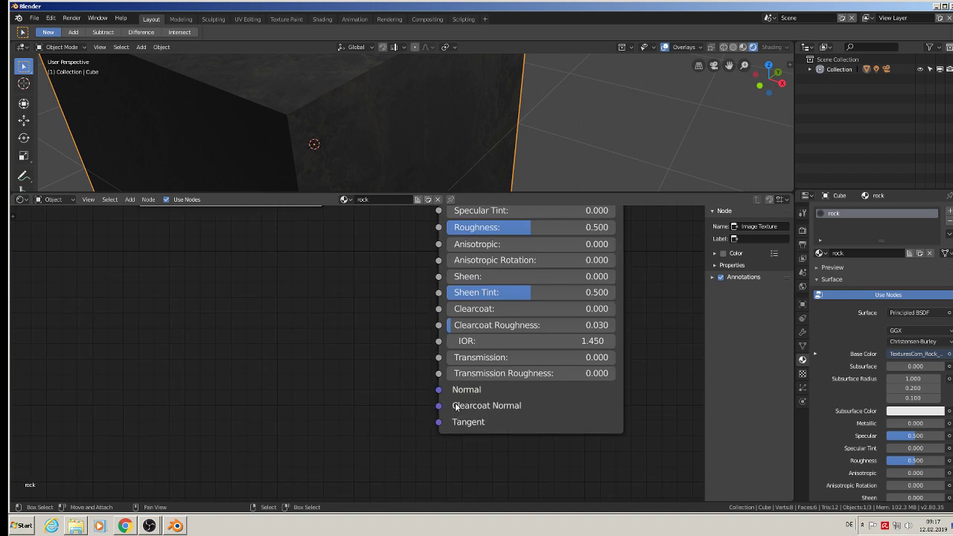
middle_drag(456, 407, 525, 452)
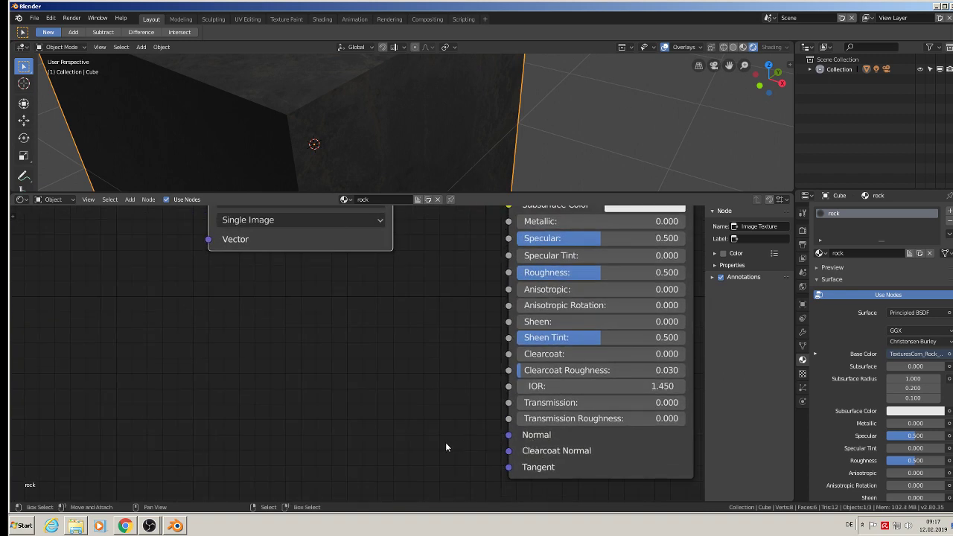
middle_drag(446, 446, 458, 421)
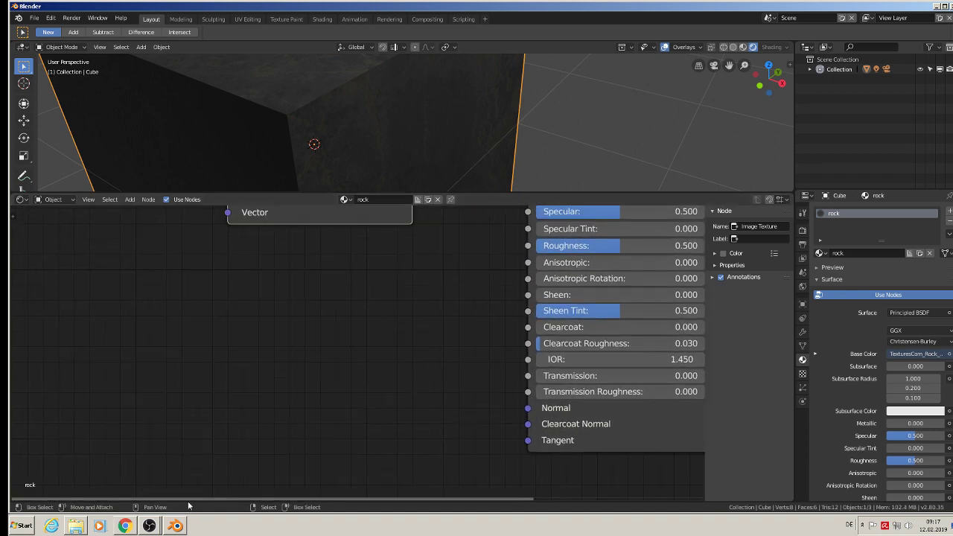
click(76, 526)
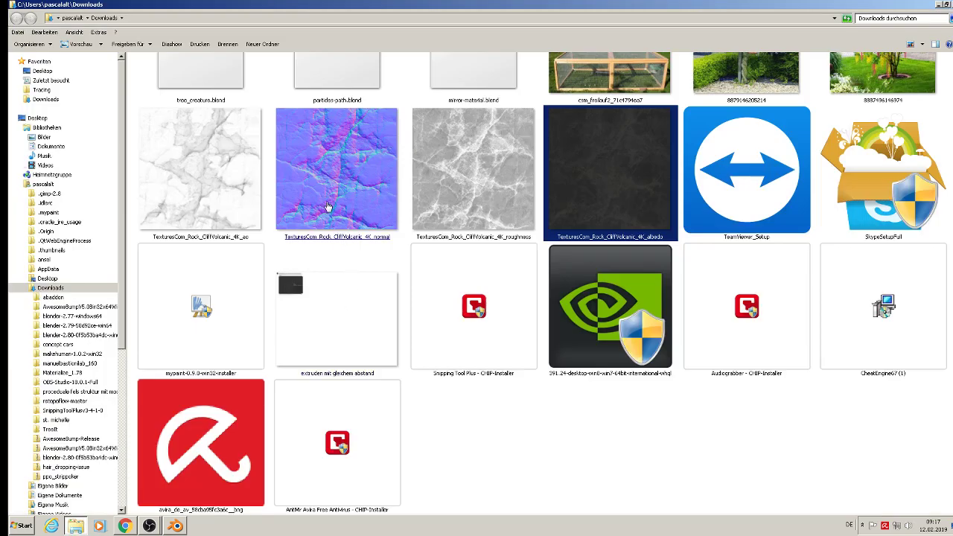
double_click(327, 206)
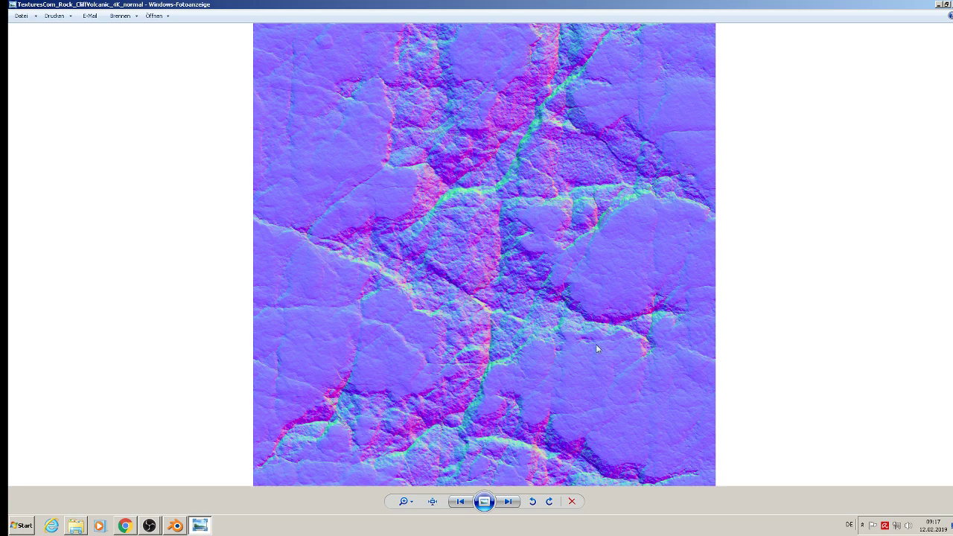
key(alt+F4)
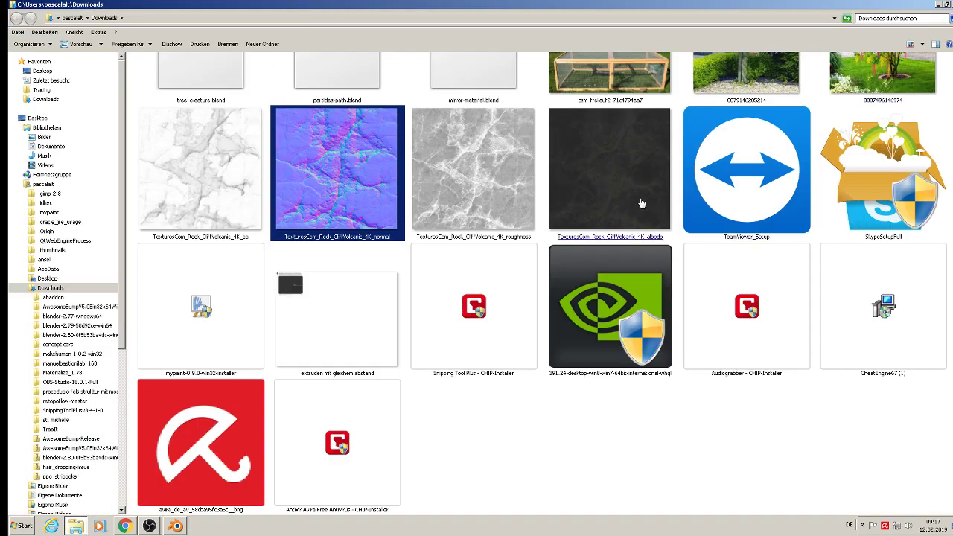
Duplicate the albedo Image Texture node below the original and open the copy's image browser.
click(174, 526)
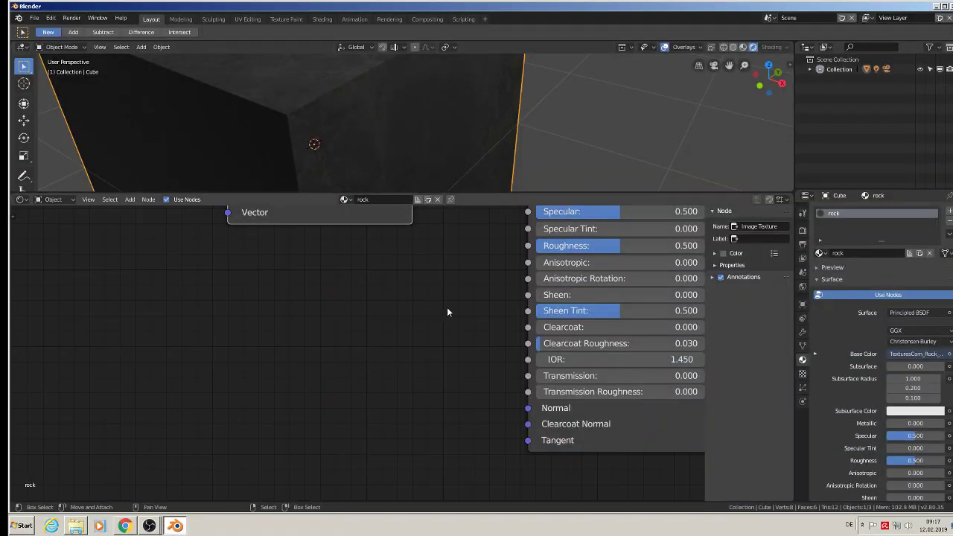
scroll(336, 384, down, 4)
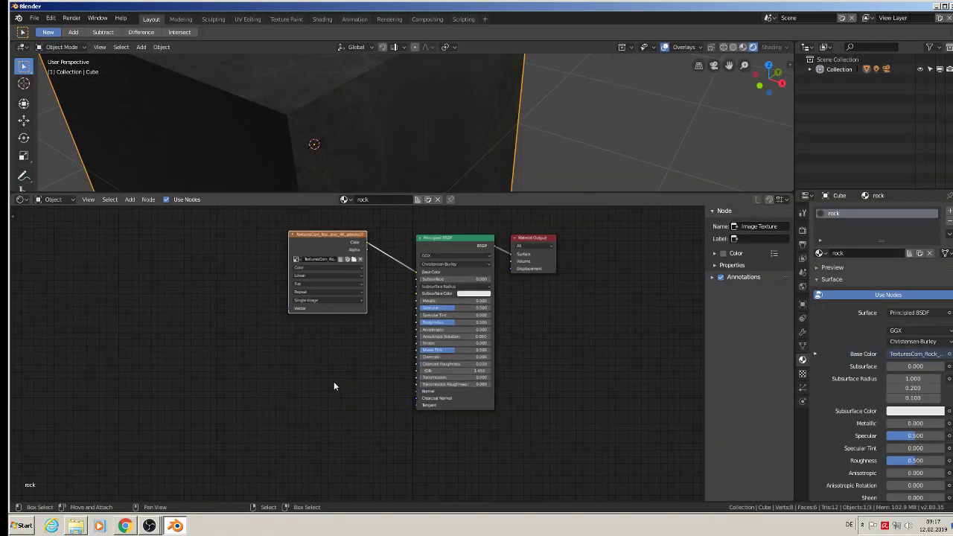
click(322, 243)
key(shift+d)
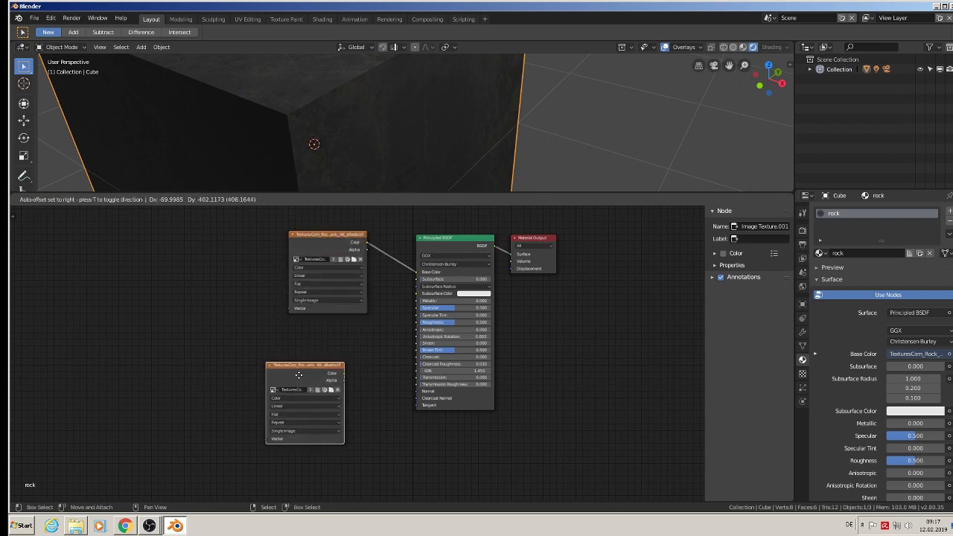
click(275, 361)
scroll(308, 380, up, 2)
scroll(311, 377, up, 4)
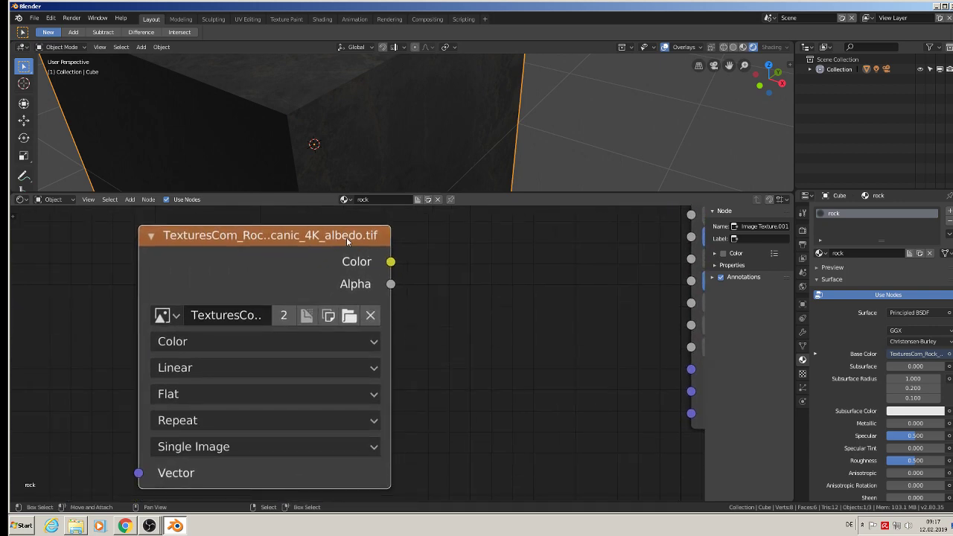
click(349, 315)
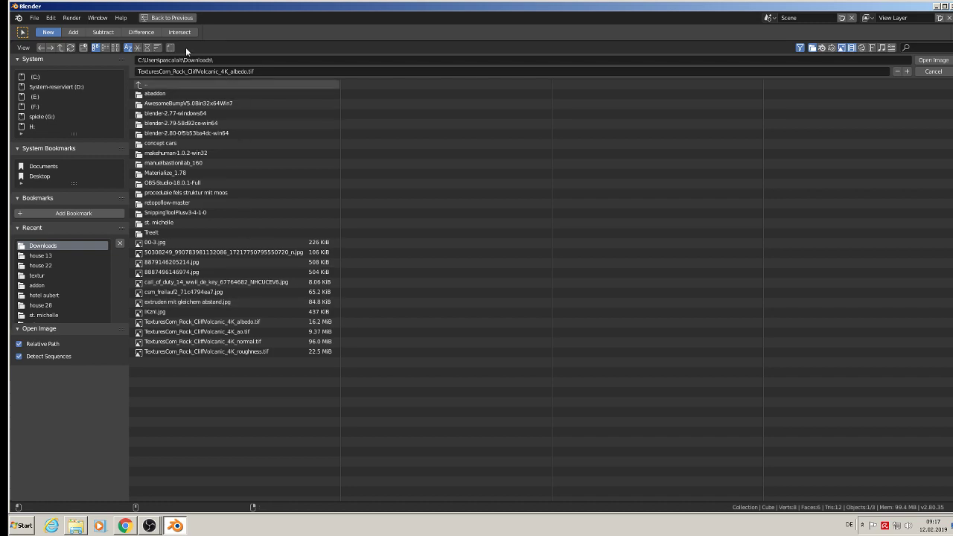
Load TexturesCom_Rock_CliffVolcanic_4K_normal.tif into the duplicated texture node using the thumbnail view.
click(116, 47)
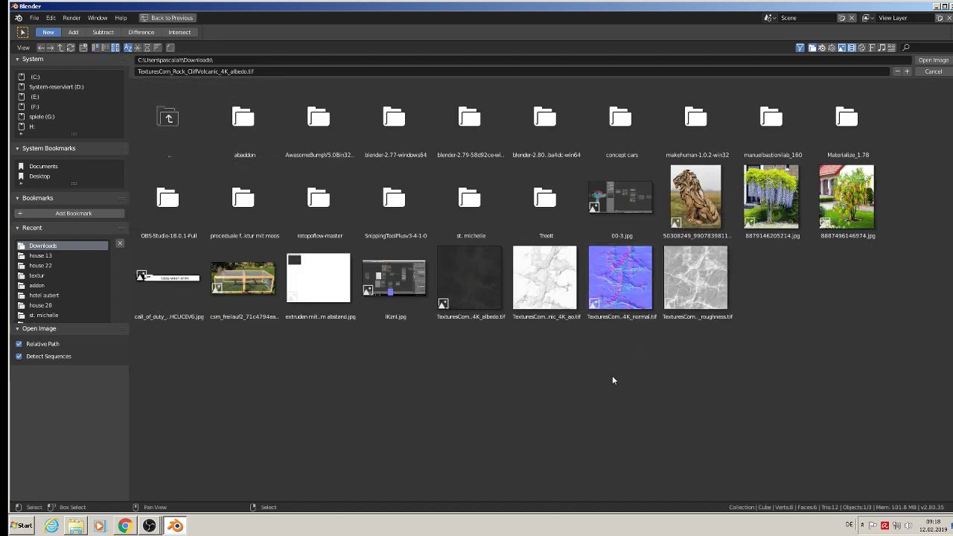
click(617, 293)
double_click(618, 293)
Move the normal-map texture node to the left, apart from the albedo node.
scroll(458, 388, down, 1)
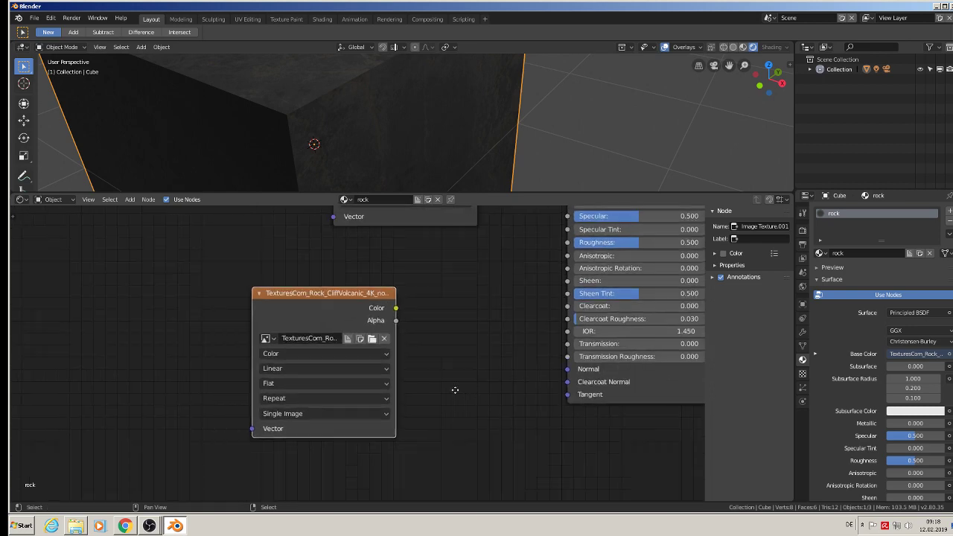
middle_drag(453, 390, 325, 414)
scroll(321, 402, down, 1)
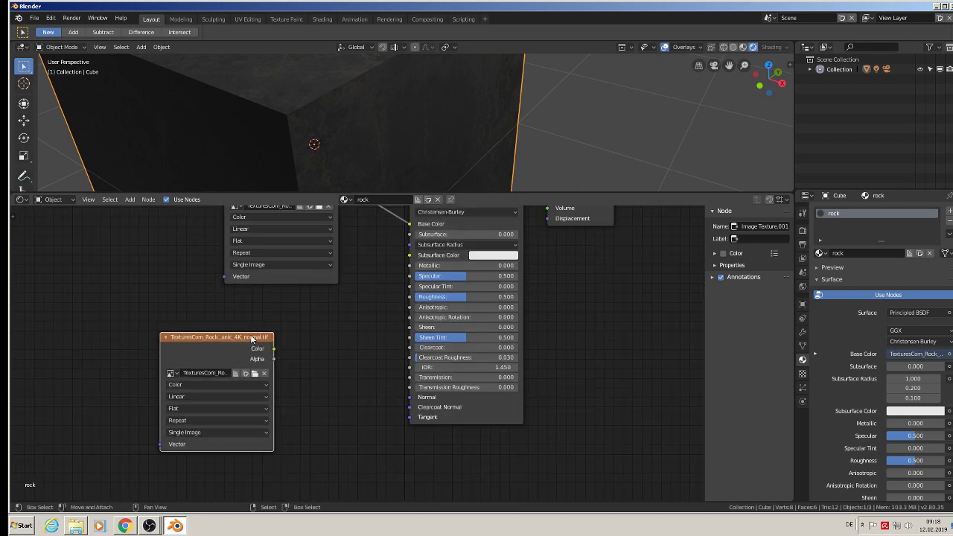
drag(250, 341, 140, 356)
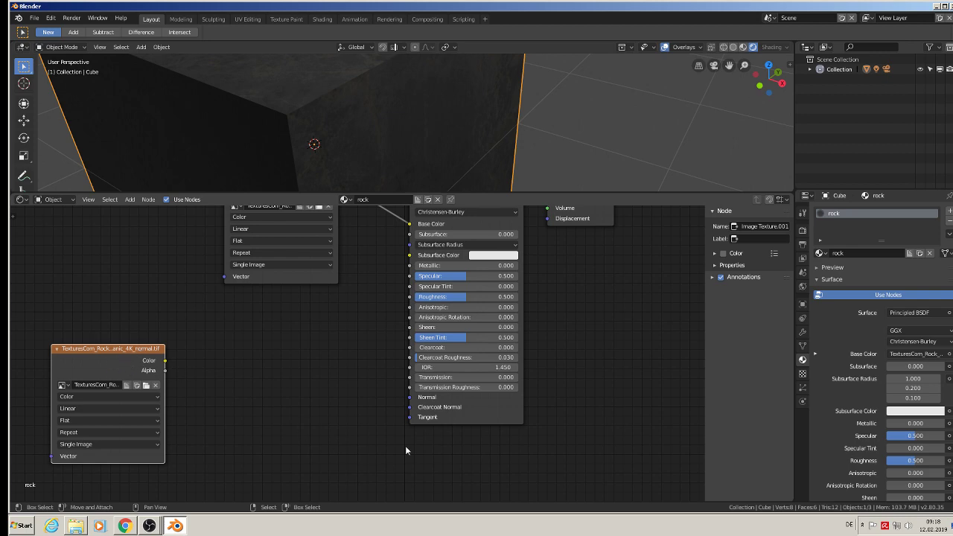
middle_drag(434, 402, 437, 486)
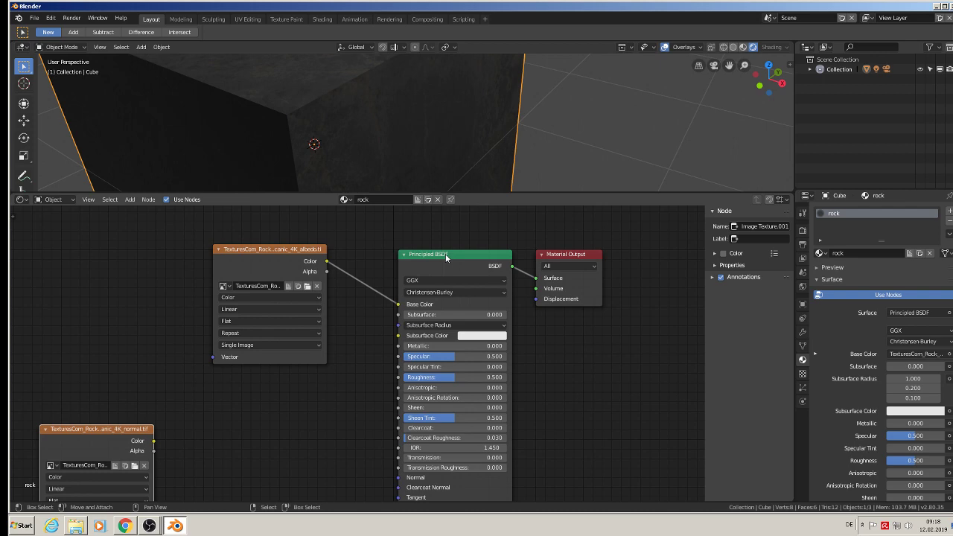
middle_drag(294, 417, 315, 436)
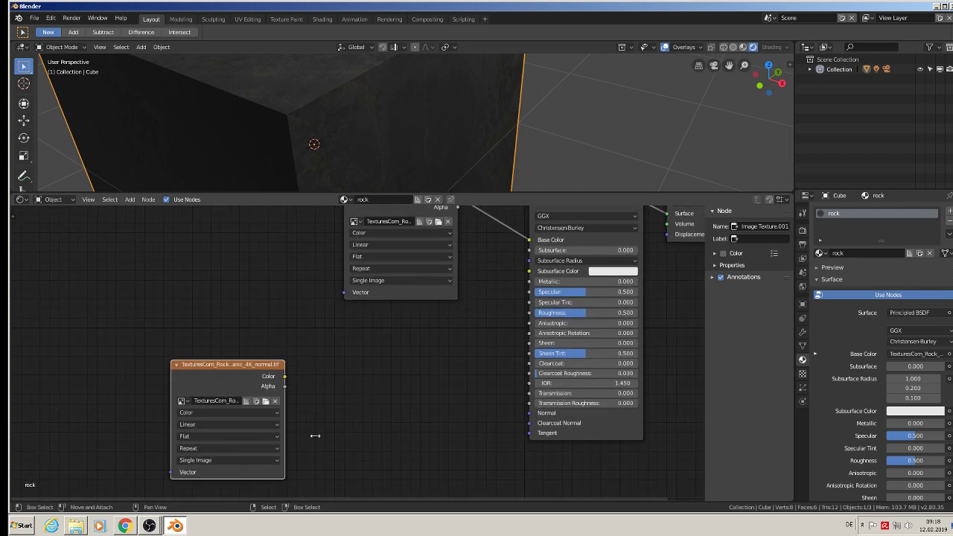
Add a Vector > Normal Map node right of the normal texture, near the shader.
click(130, 200)
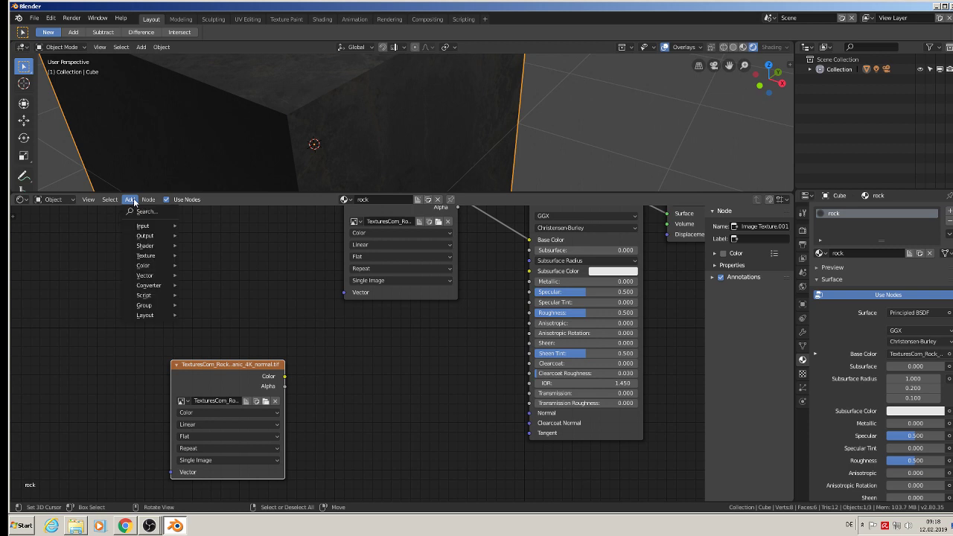
mouse_move(132, 278)
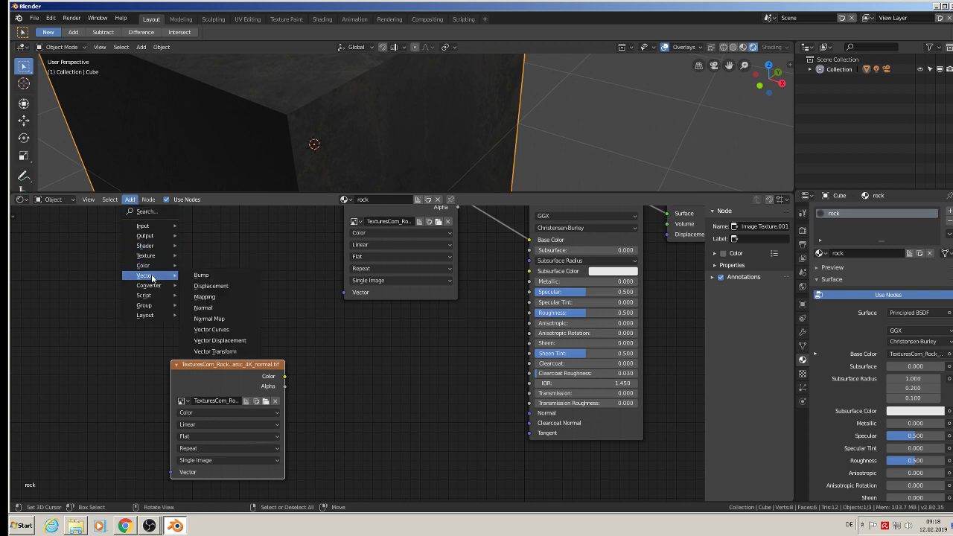
click(221, 324)
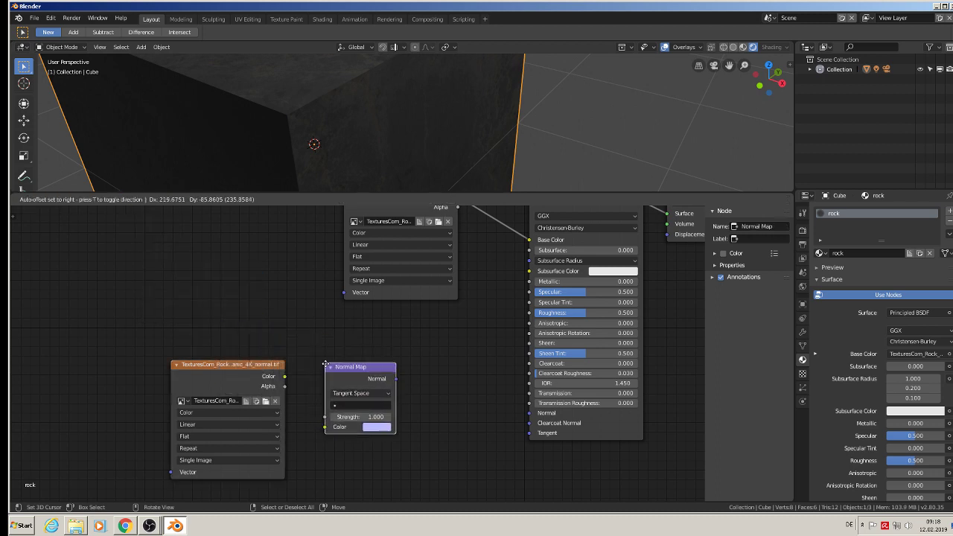
click(332, 370)
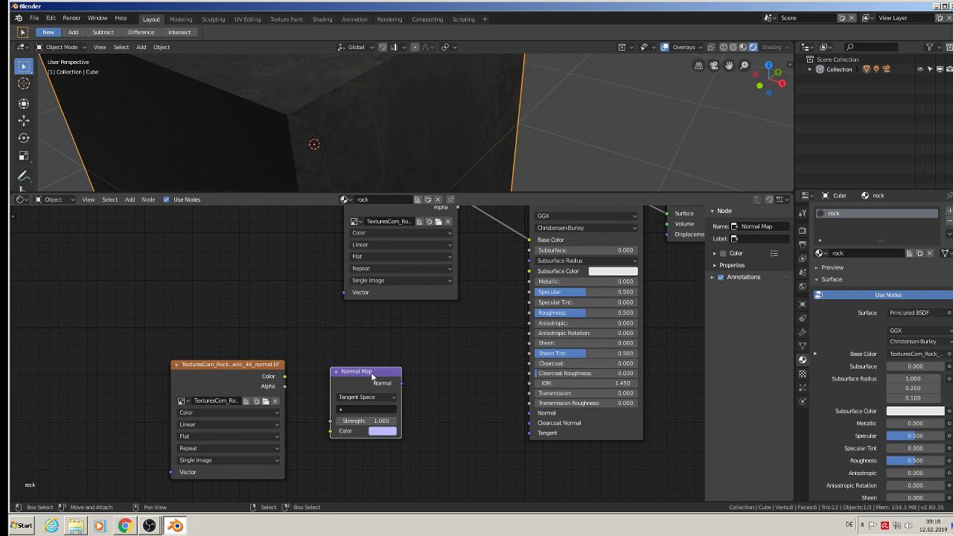
drag(371, 372, 389, 368)
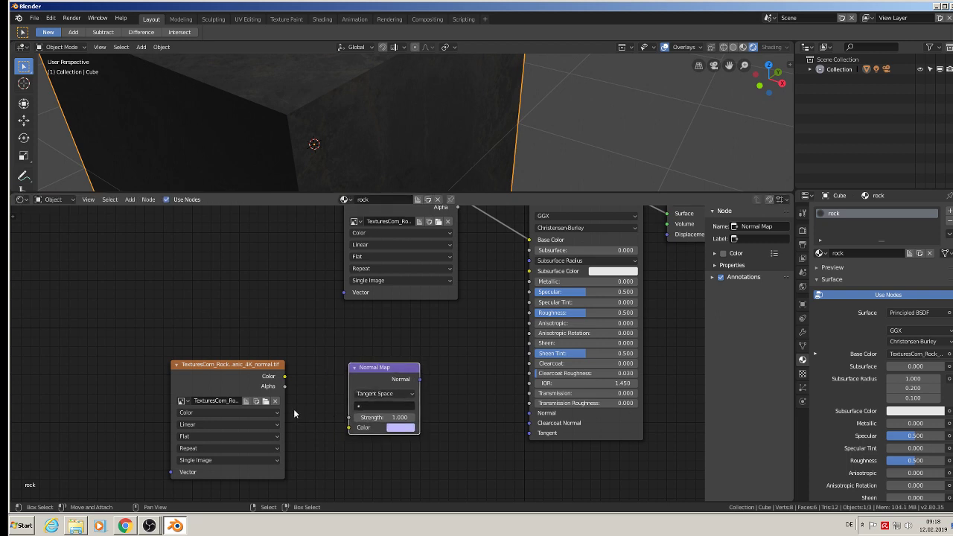
scroll(293, 408, up, 2)
Wire the normal texture through the Normal Map into the BSDF Normal input, then enter Edit Mode.
drag(281, 367, 371, 439)
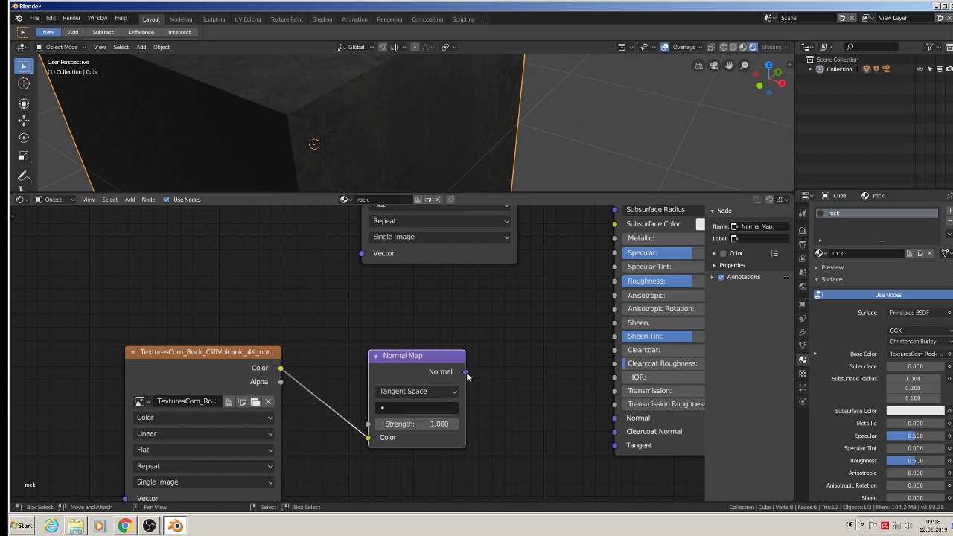
drag(465, 372, 490, 402)
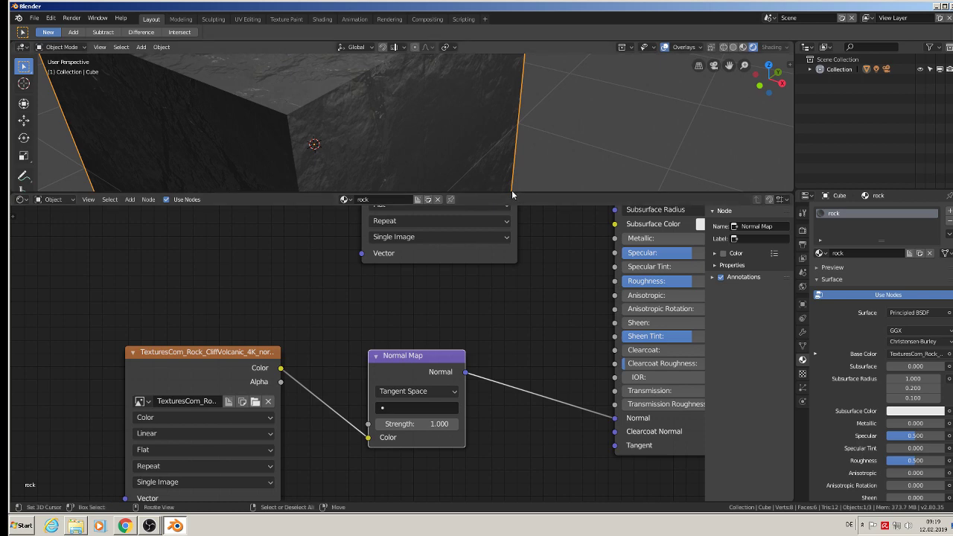
drag(513, 194, 507, 350)
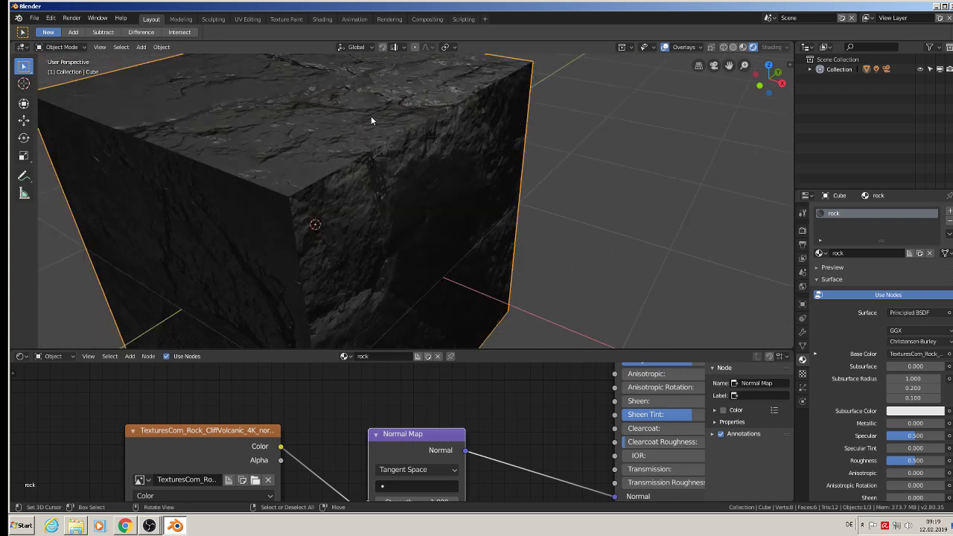
key(Tab)
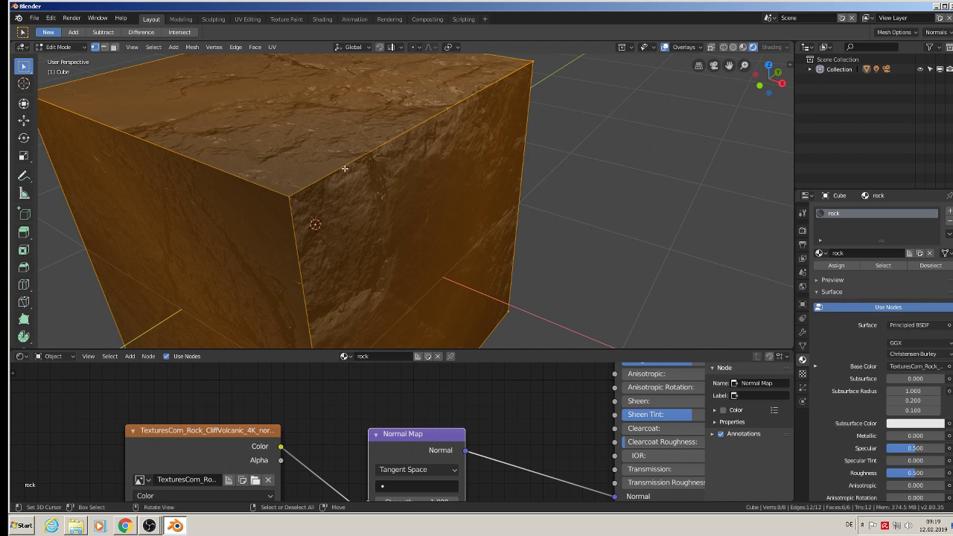
Unwrap the cube's UVs and return to Object Mode.
key(u)
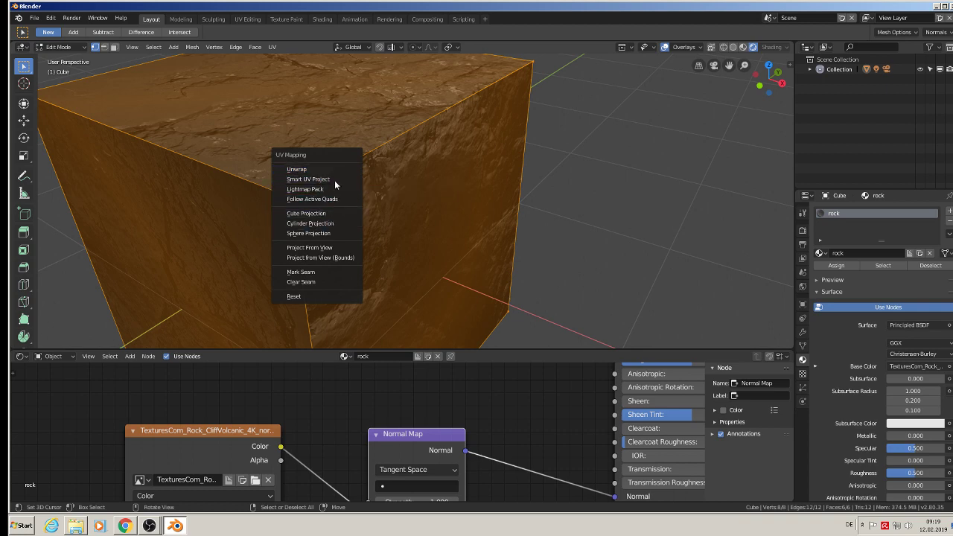
click(333, 169)
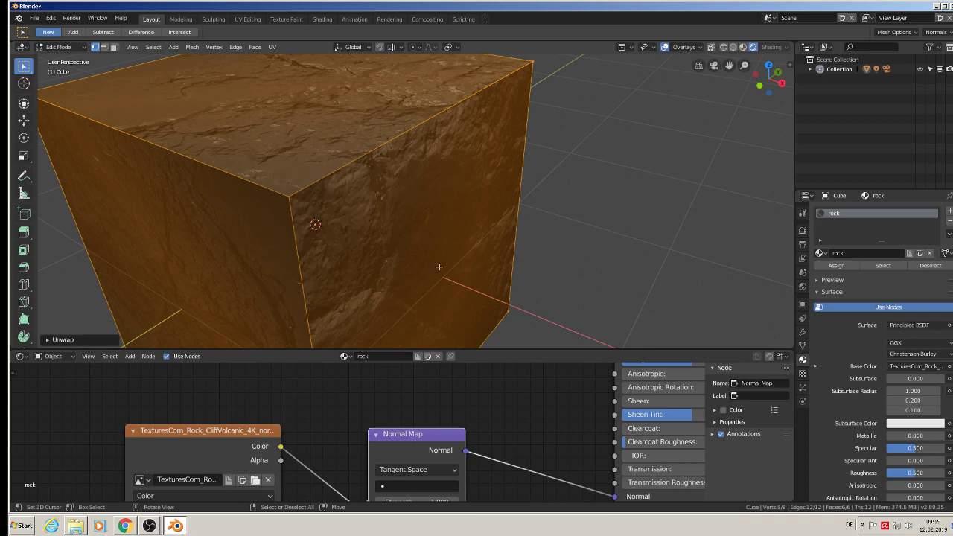
key(Tab)
Set the Normal Map node's UV map to UVMap.
middle_drag(485, 428, 467, 386)
click(378, 445)
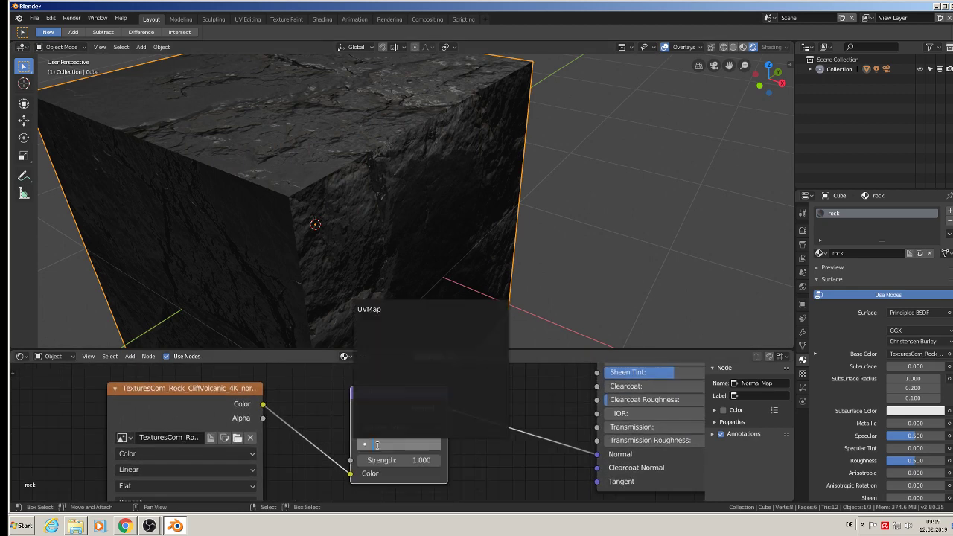
click(379, 310)
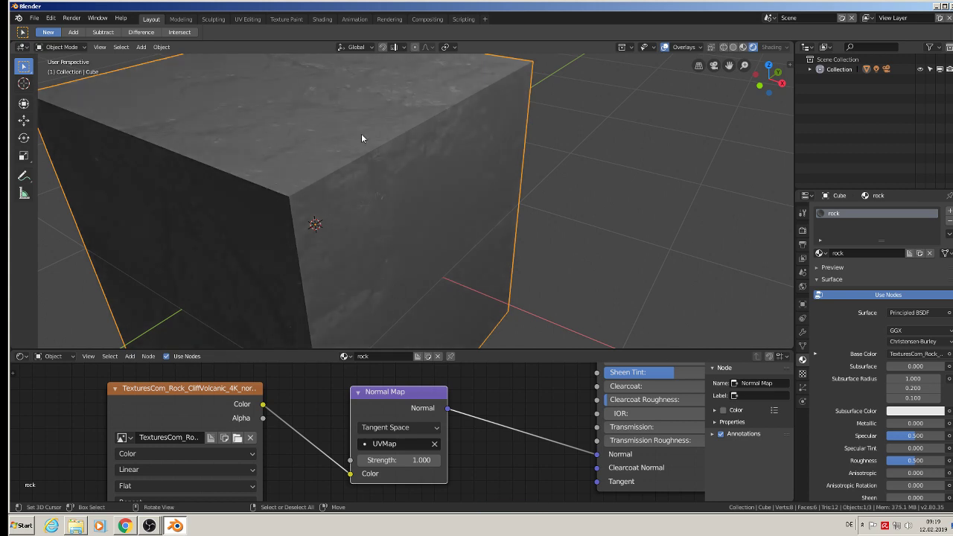
scroll(372, 223, down, 5)
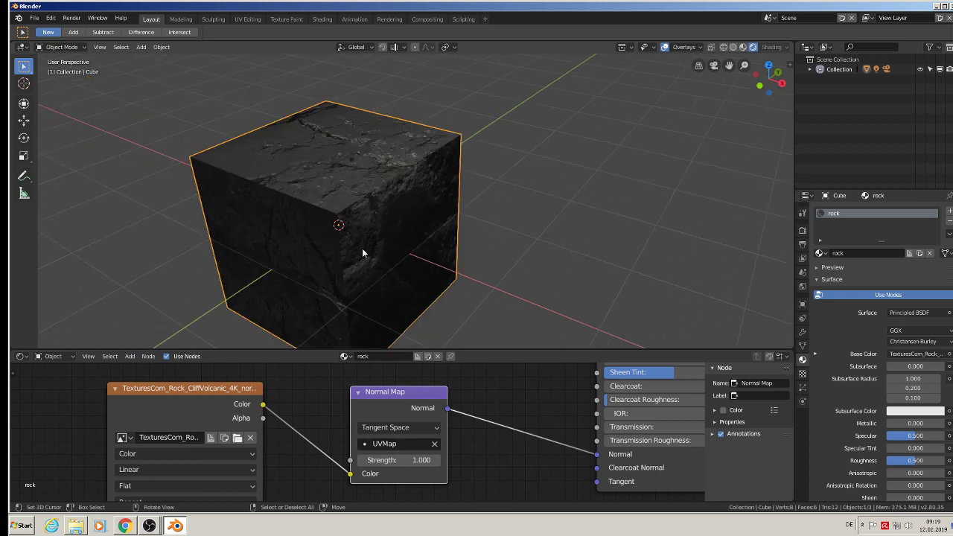
scroll(362, 253, up, 2)
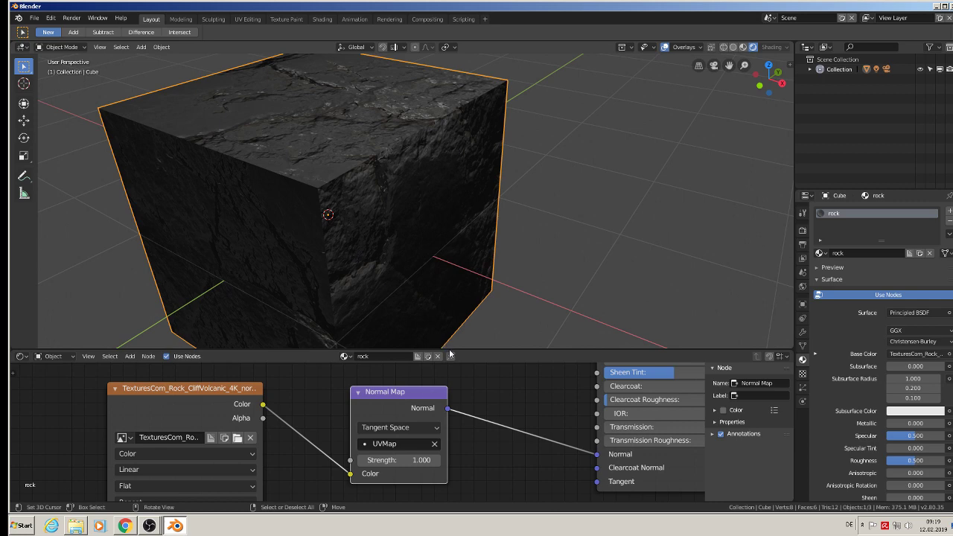
scroll(483, 435, down, 2)
scroll(492, 447, down, 3)
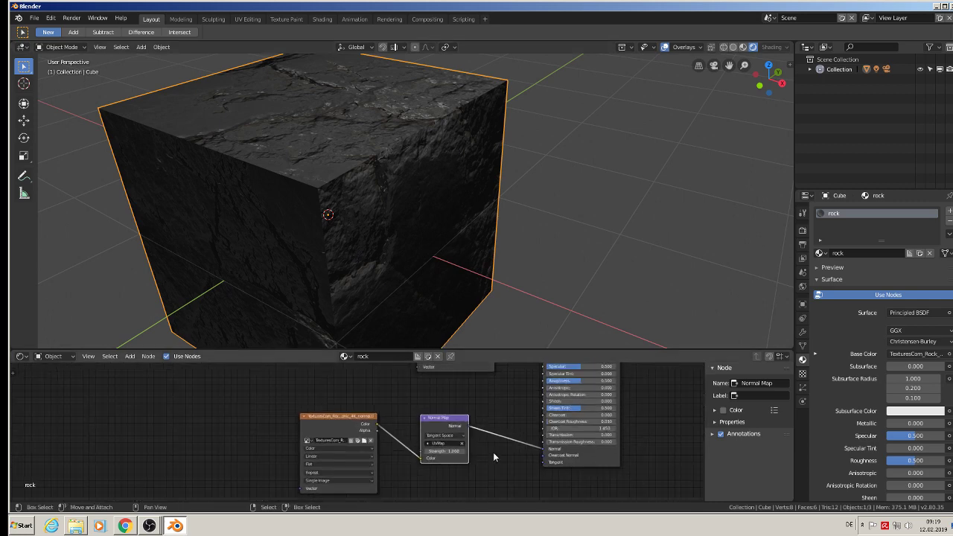
scroll(337, 141, up, 4)
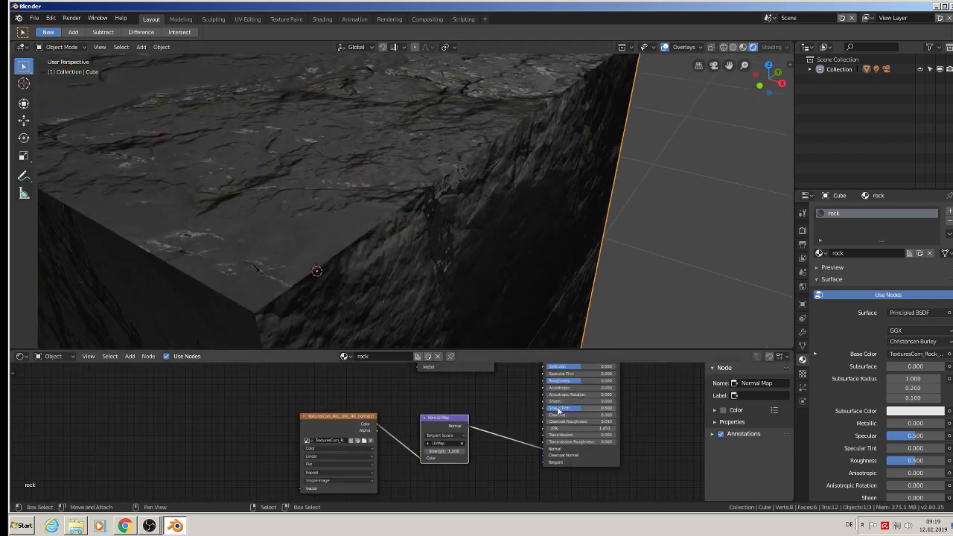
middle_drag(402, 240, 408, 293)
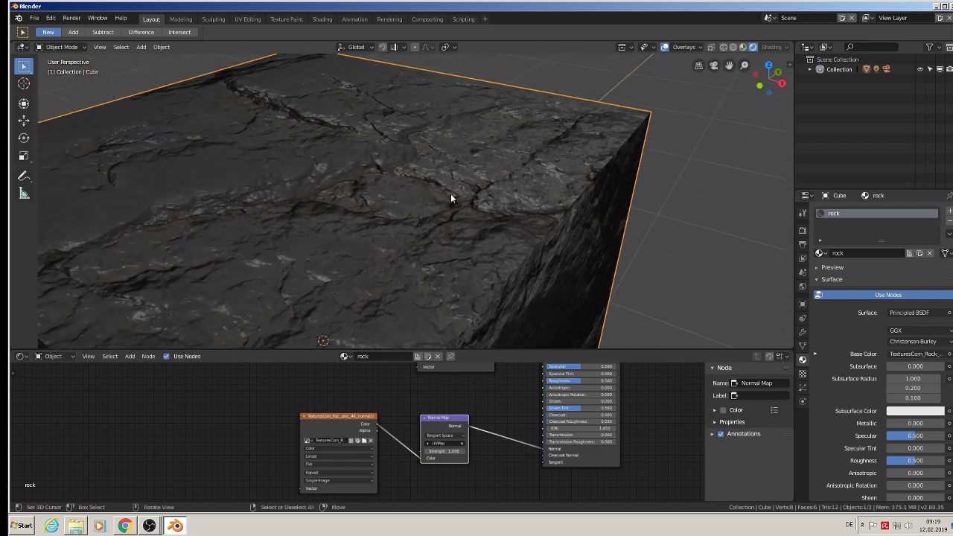
middle_drag(561, 454, 516, 484)
drag(511, 481, 482, 466)
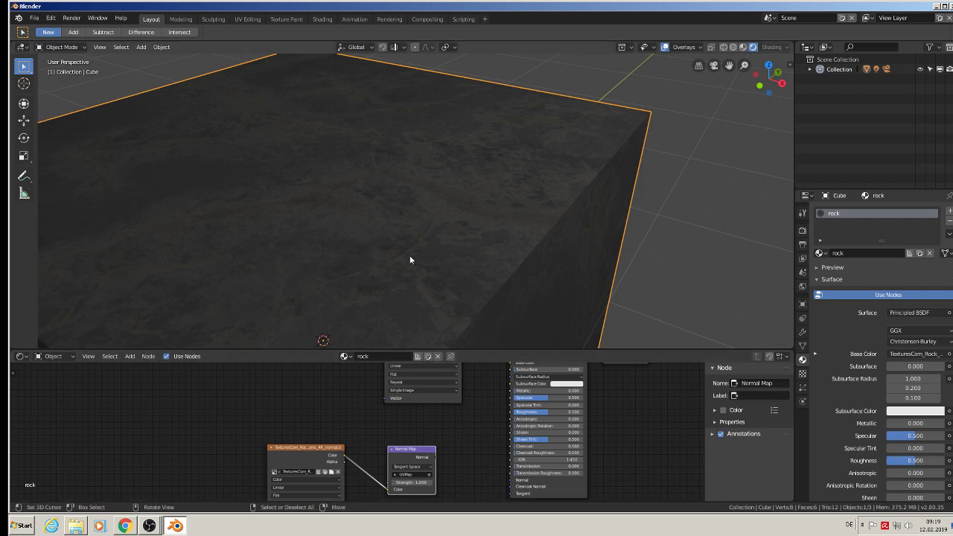
mouse_move(409, 260)
middle_down()
mouse_move(422, 266)
mouse_move(406, 259)
middle_up()
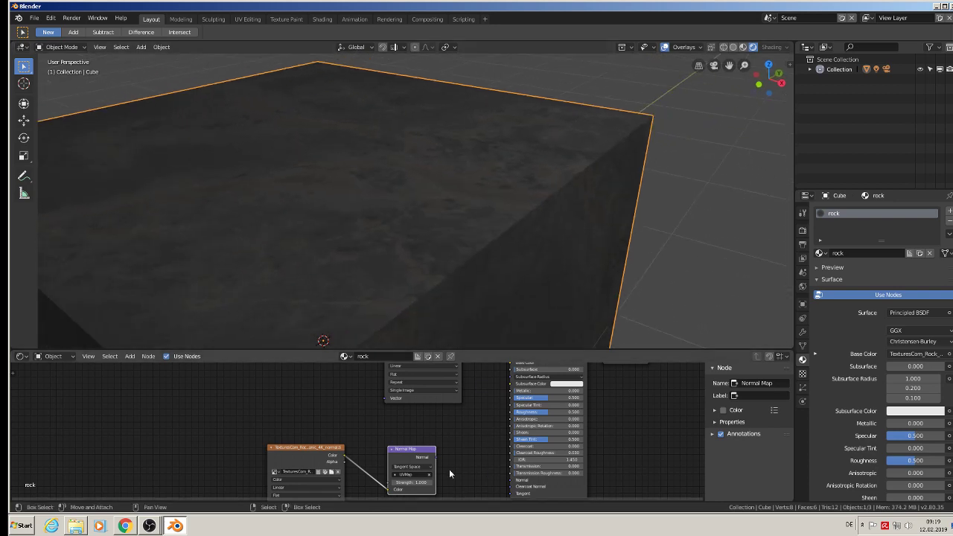
drag(436, 459, 511, 482)
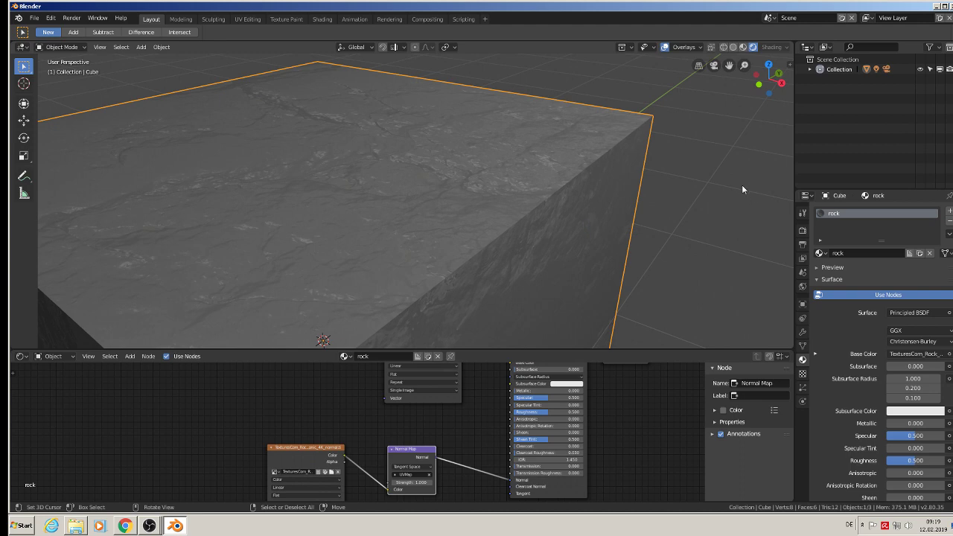
scroll(737, 194, down, 5)
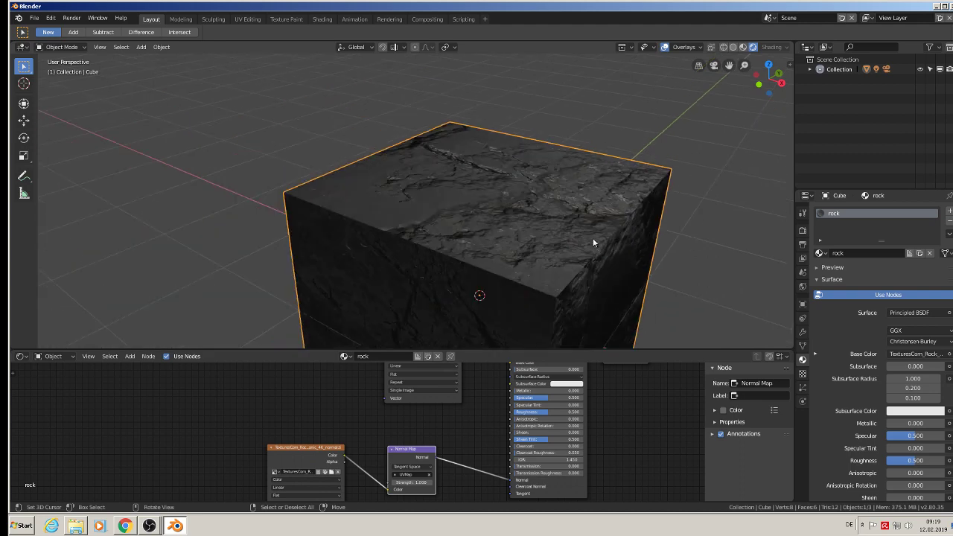
scroll(592, 242, up, 5)
scroll(548, 244, down, 2)
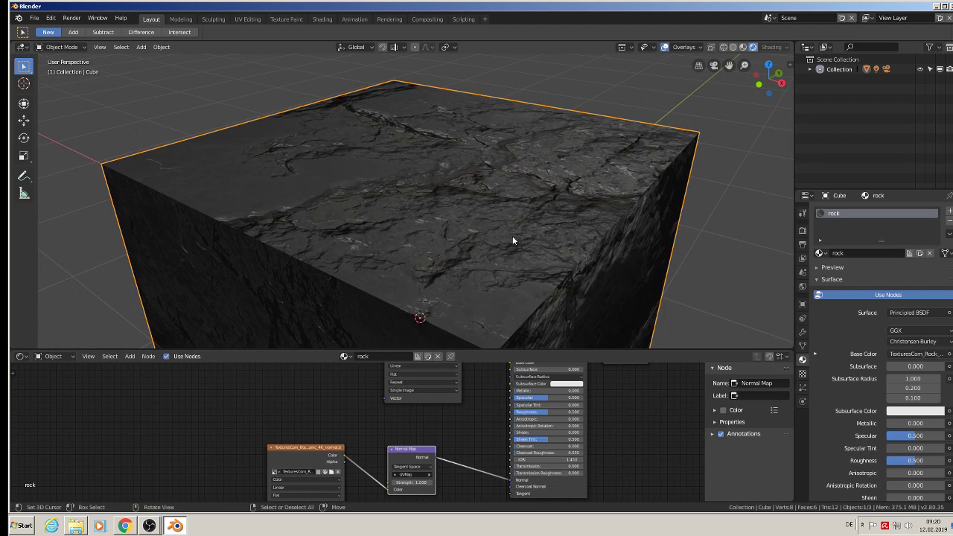
middle_drag(512, 236, 465, 241)
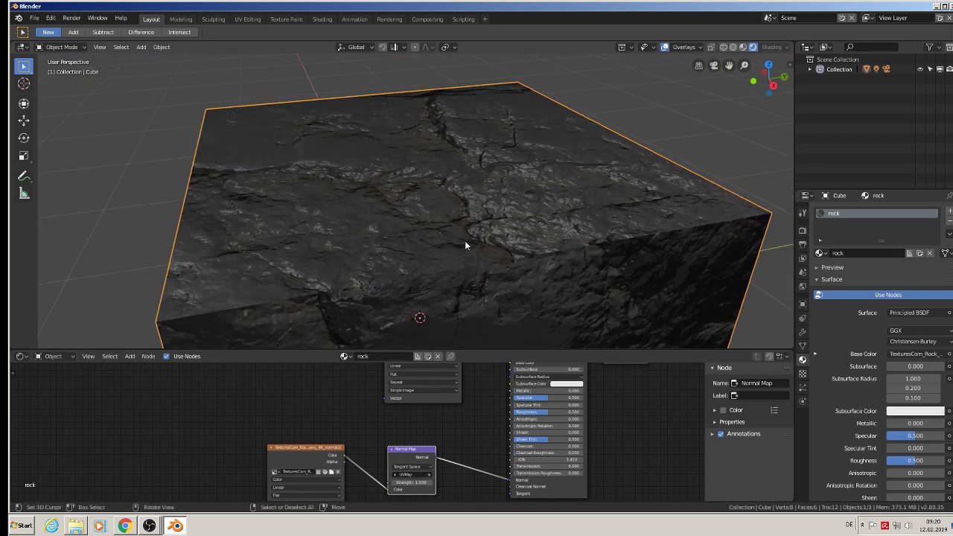
scroll(677, 202, down, 3)
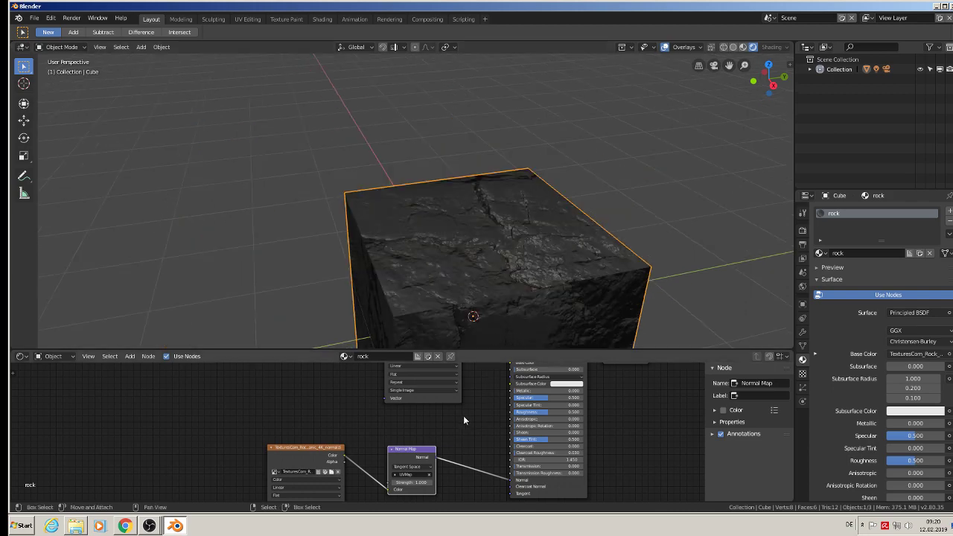
scroll(454, 429, down, 1)
scroll(460, 450, up, 3)
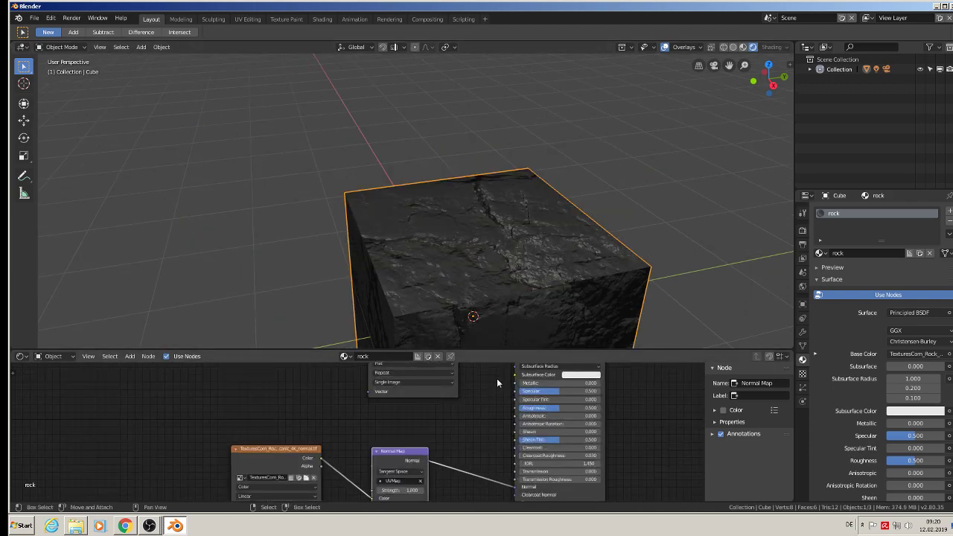
Set the Normal Map strength to 0.900, after first trying 0.5.
scroll(521, 280, up, 3)
middle_drag(521, 279, 504, 291)
scroll(504, 291, up, 4)
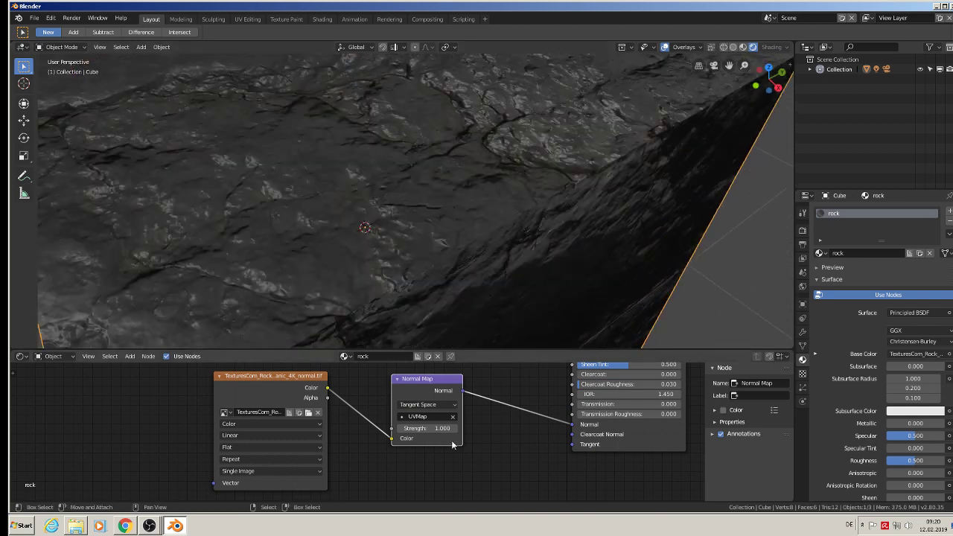
scroll(503, 195, down, 4)
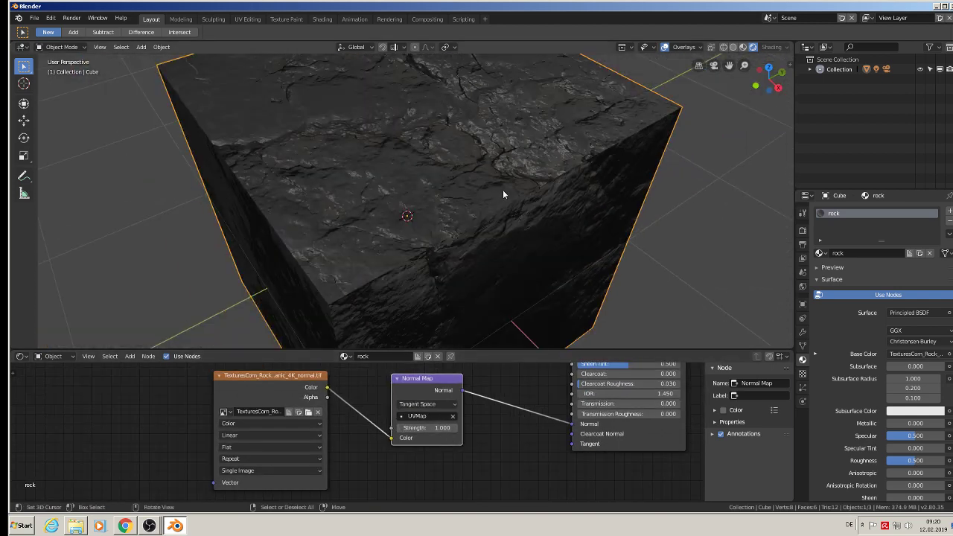
double_click(428, 427)
text(0.5)
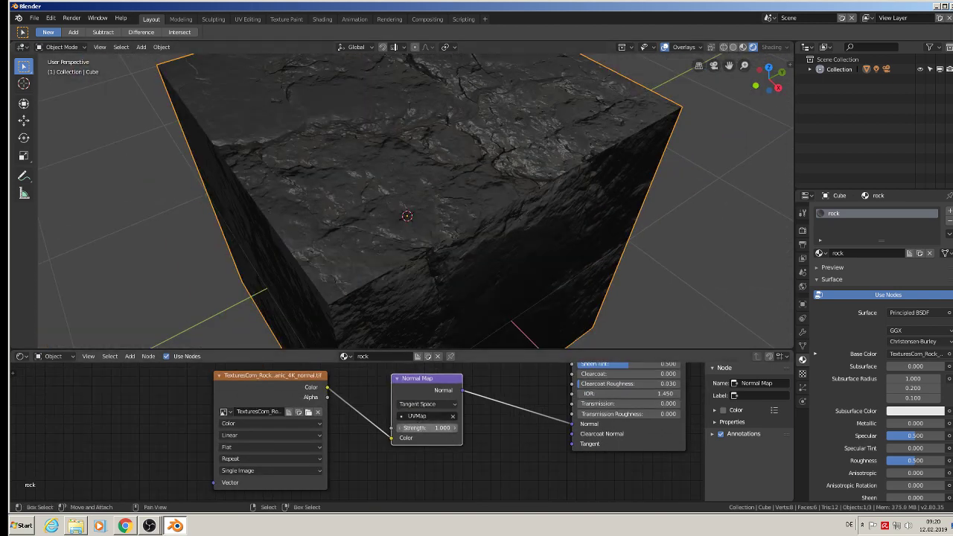
key(Return)
mouse_move(428, 427)
mouse_down()
mouse_move(414, 427)
mouse_move(424, 427)
mouse_up()
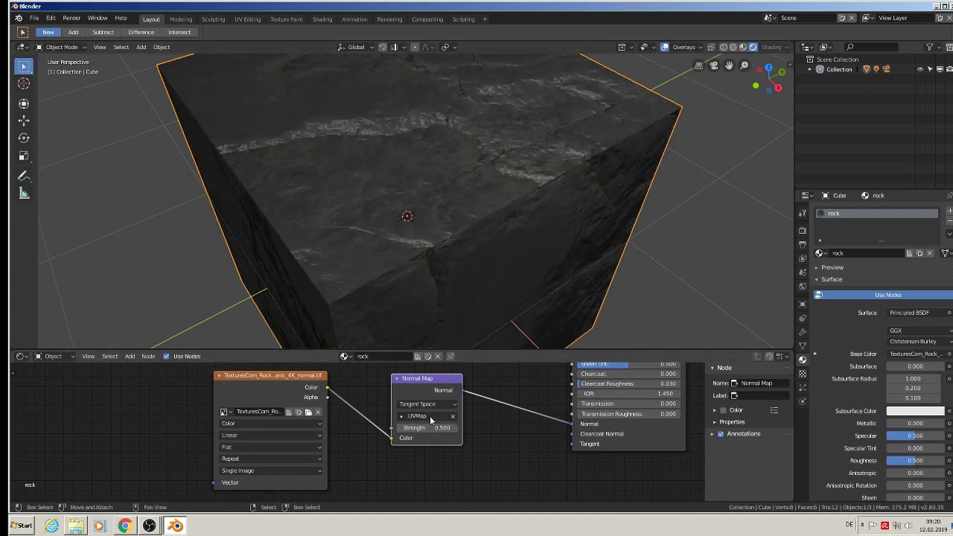
drag(420, 433, 446, 427)
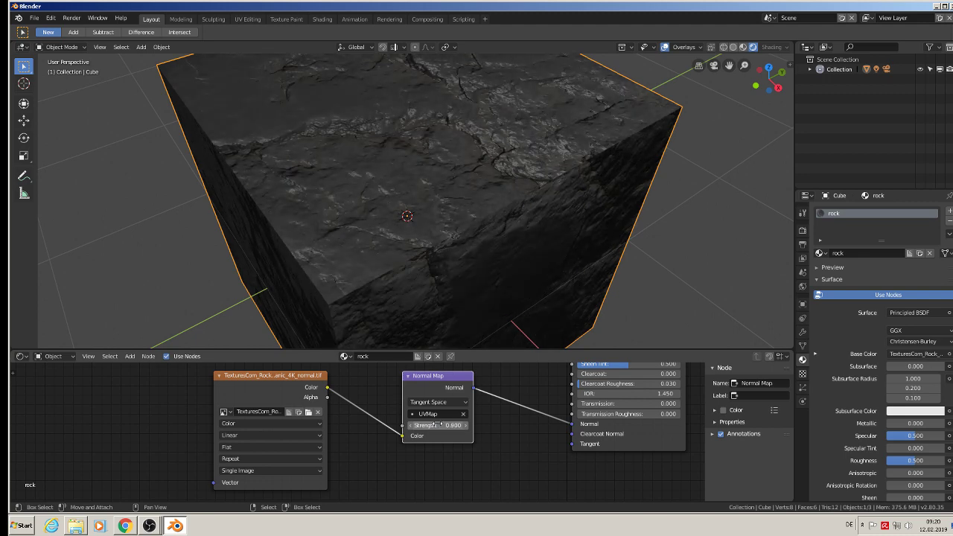
middle_drag(581, 107, 147, 203)
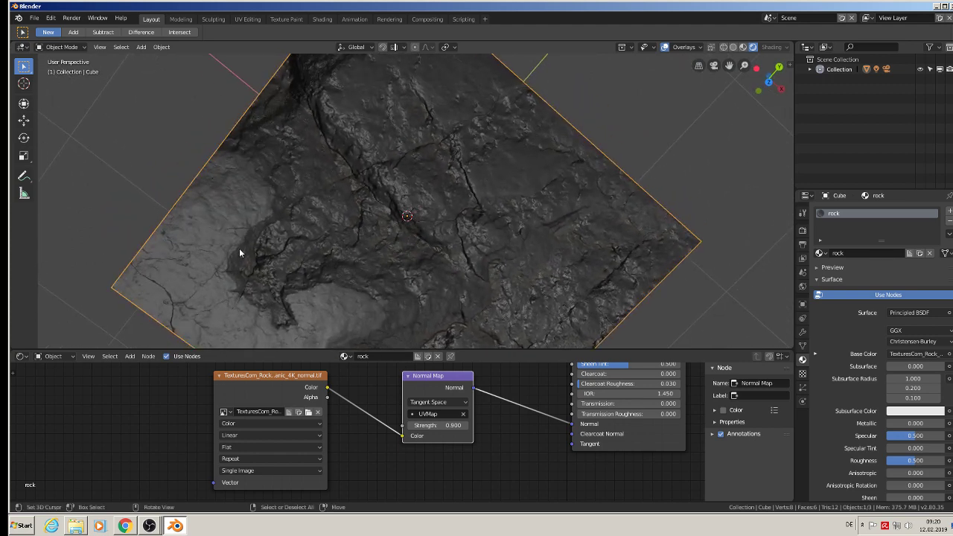
Orbit the rock cube to inspect its softened surface relief.
middle_drag(311, 311, 331, 268)
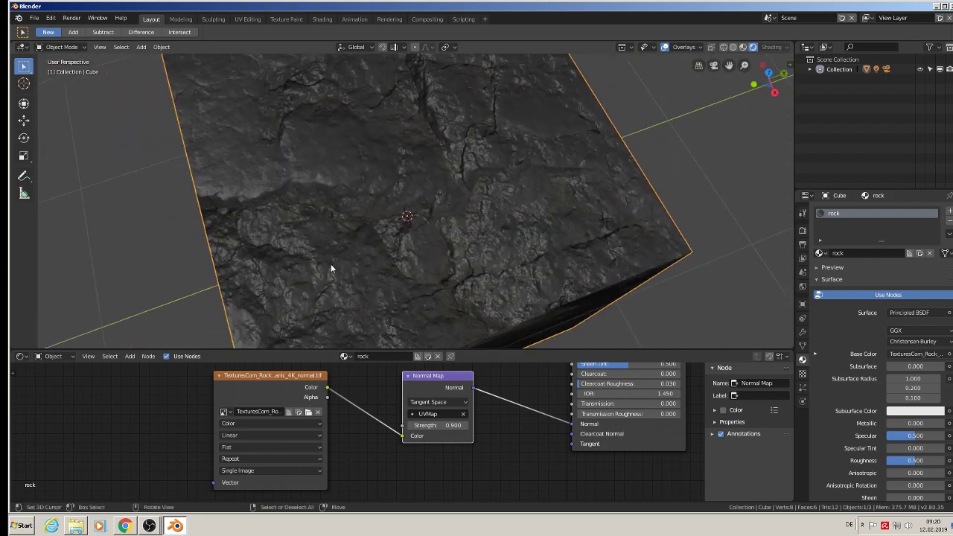
scroll(328, 226, down, 3)
scroll(477, 398, down, 3)
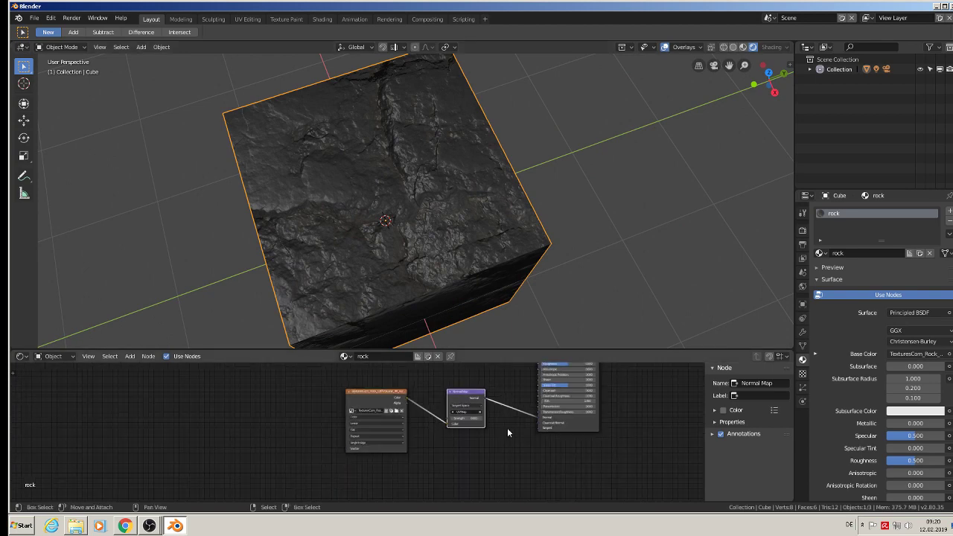
Rearrange the image texture nodes and bring up the Downloads folder of rock textures.
middle_drag(521, 431, 465, 512)
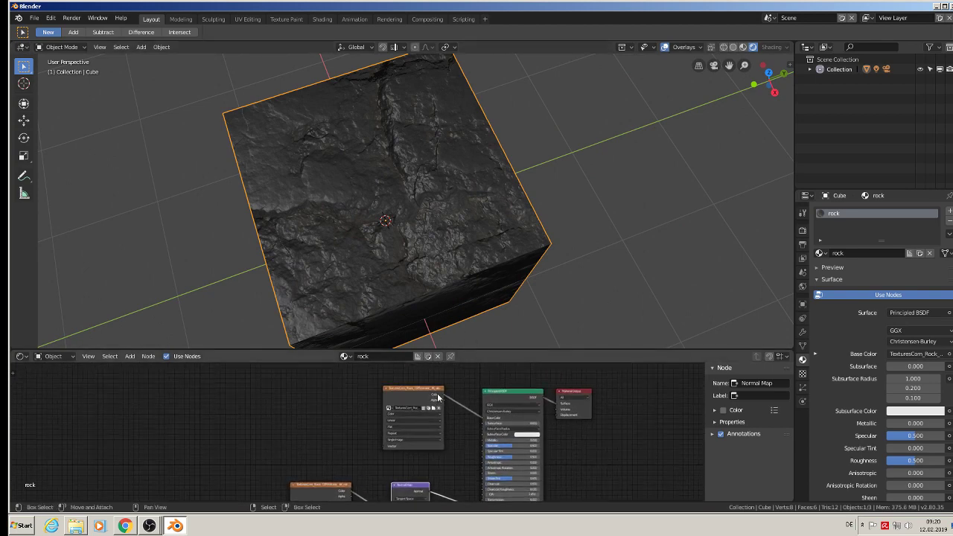
drag(421, 389, 372, 361)
drag(336, 487, 410, 497)
scroll(424, 476, down, 2)
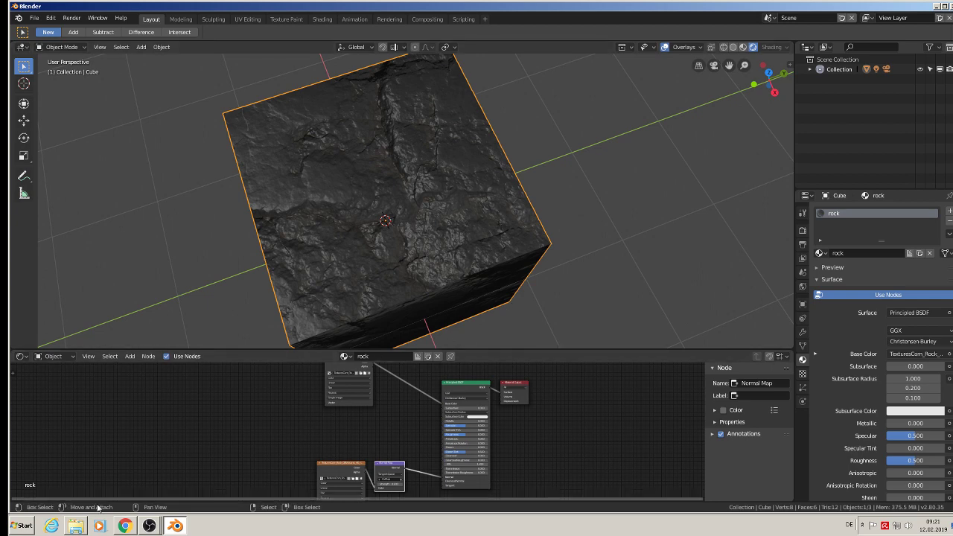
click(75, 526)
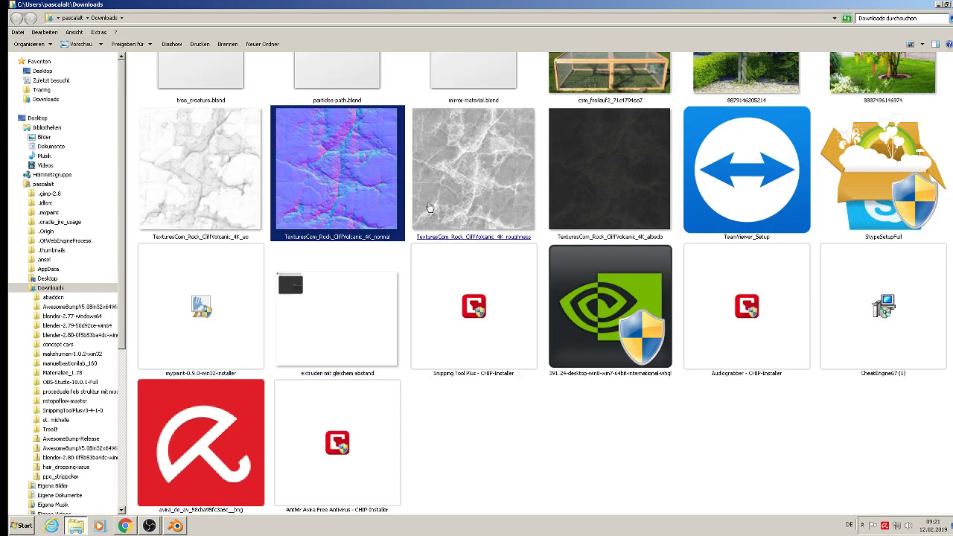
Preview the Rock Cliff Volcanic 4K roughness map full-size in Photo Viewer, then return to Blender.
double_click(497, 198)
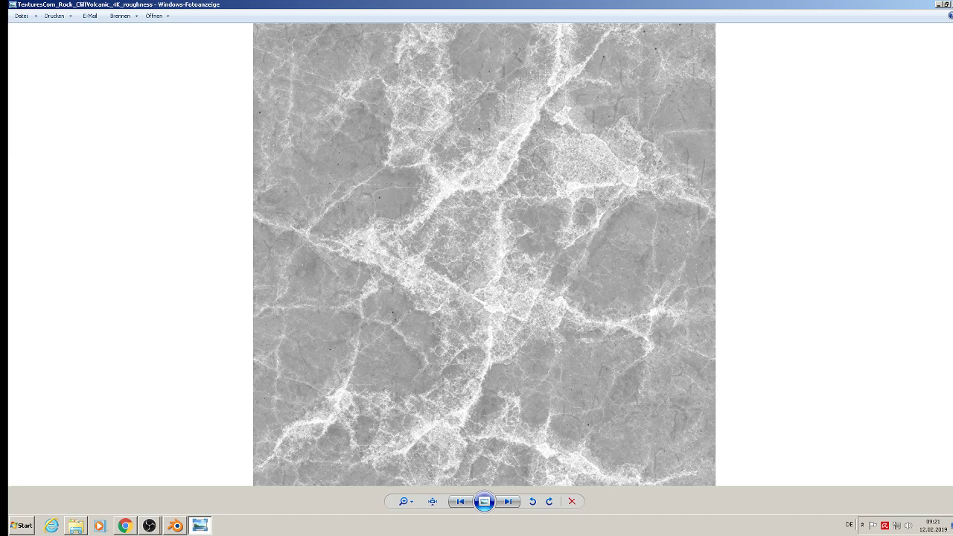
key(alt+F4)
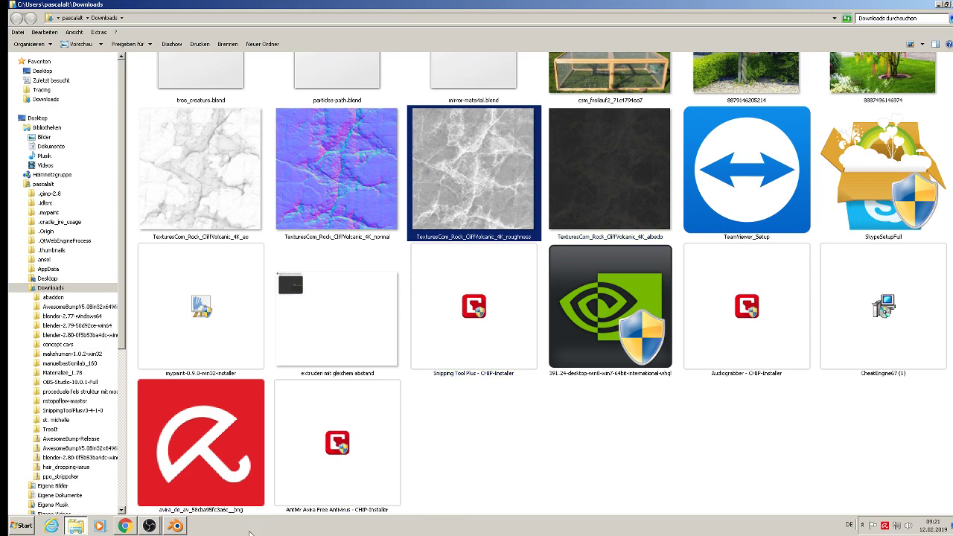
click(175, 527)
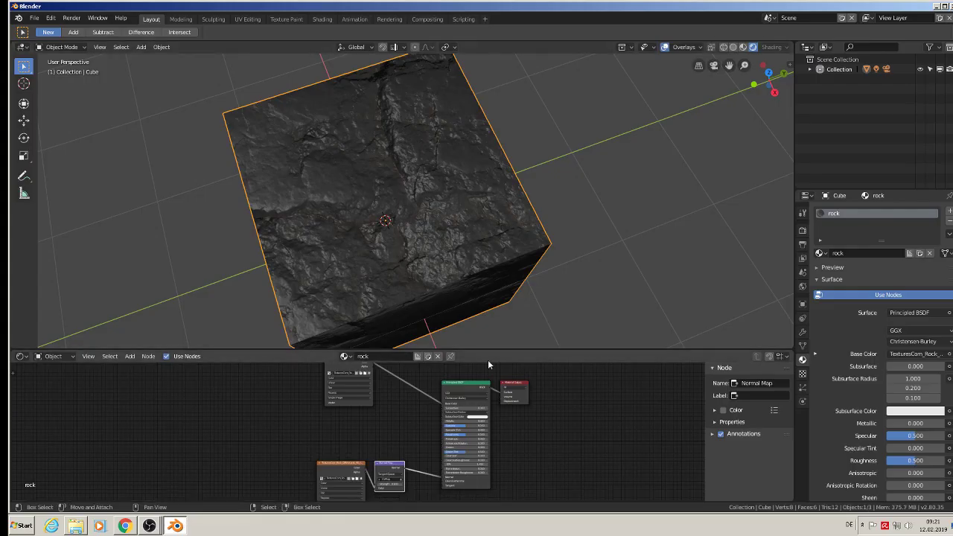
Duplicate the albedo texture node and place the copy below the original.
drag(488, 351, 497, 135)
scroll(467, 253, up, 3)
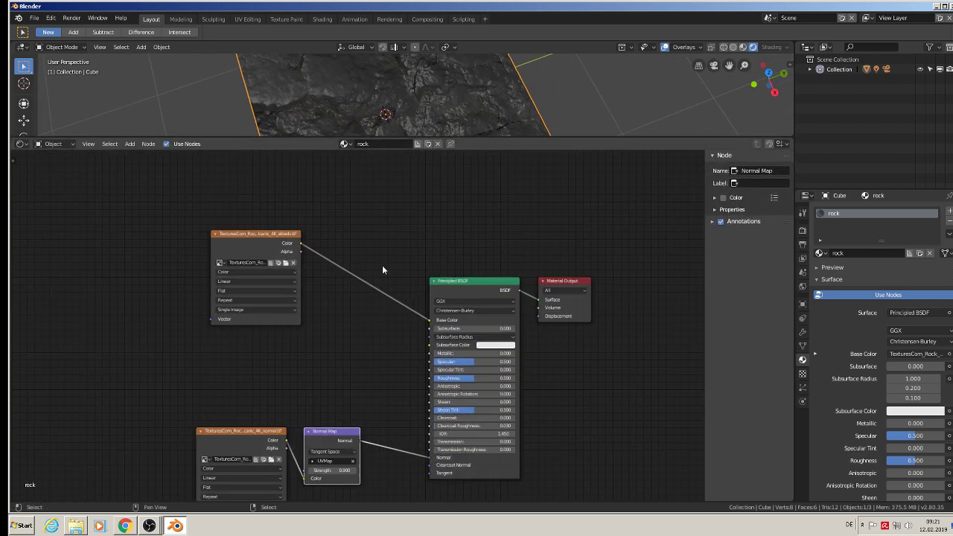
drag(247, 196, 225, 182)
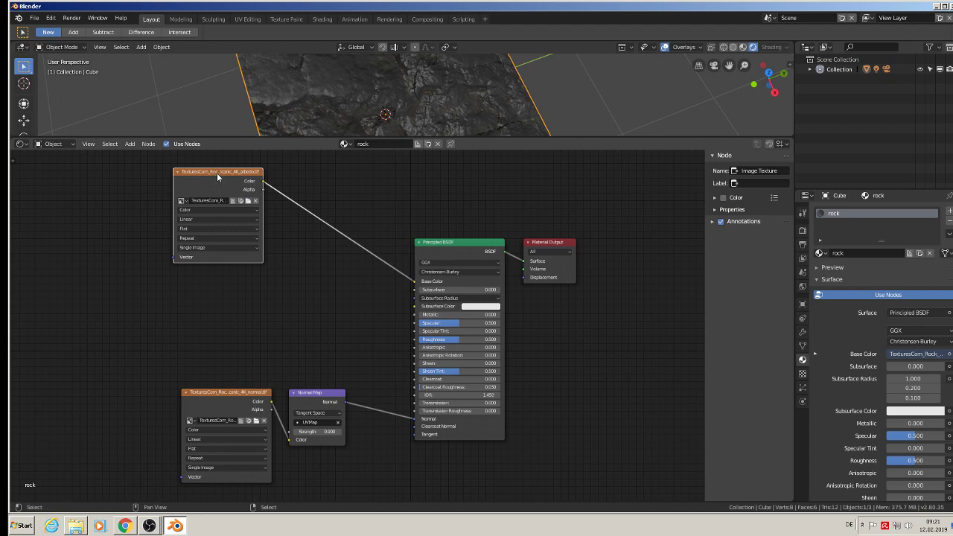
key(shift+d)
click(219, 280)
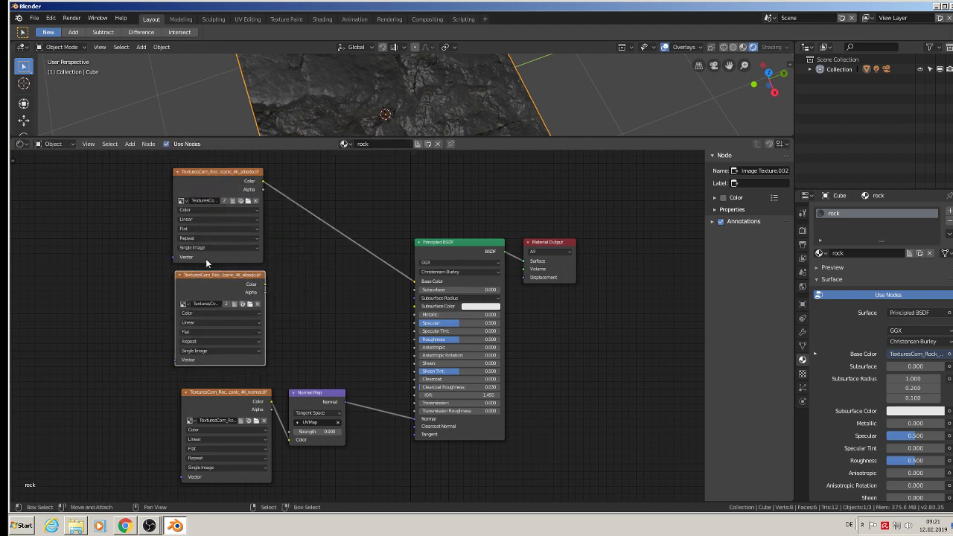
scroll(219, 261, up, 4)
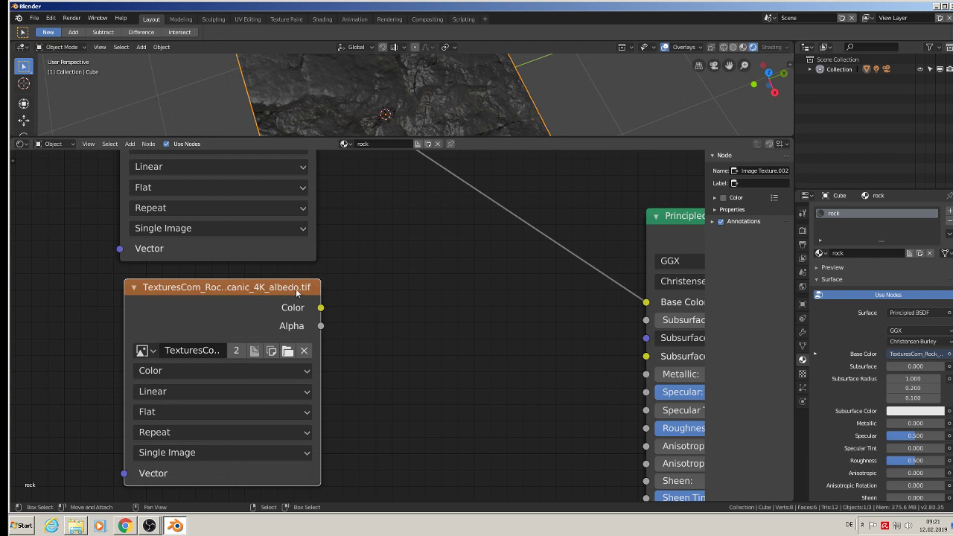
Load TexturesCom_Rock_CliffVolcanic_4K_roughness.tif into the new texture node.
click(287, 351)
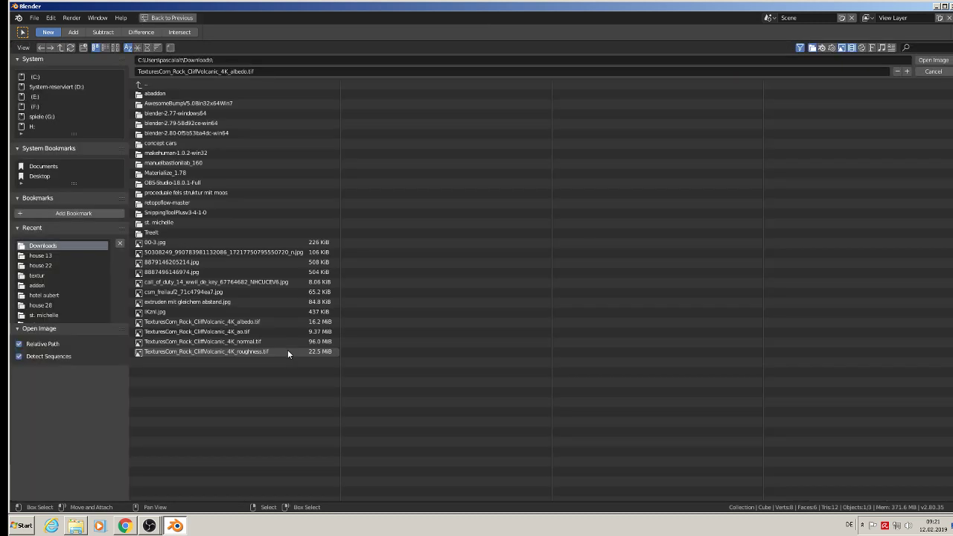
click(116, 48)
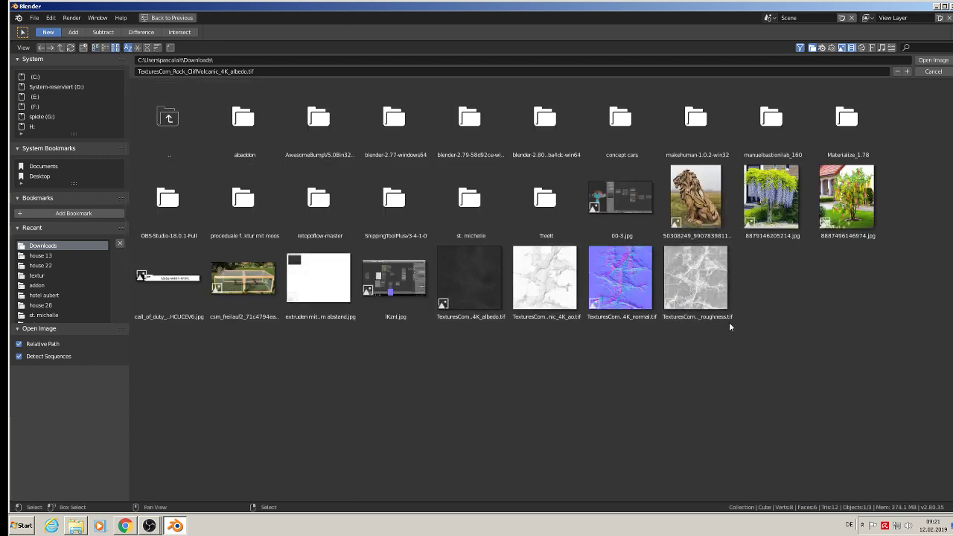
double_click(699, 280)
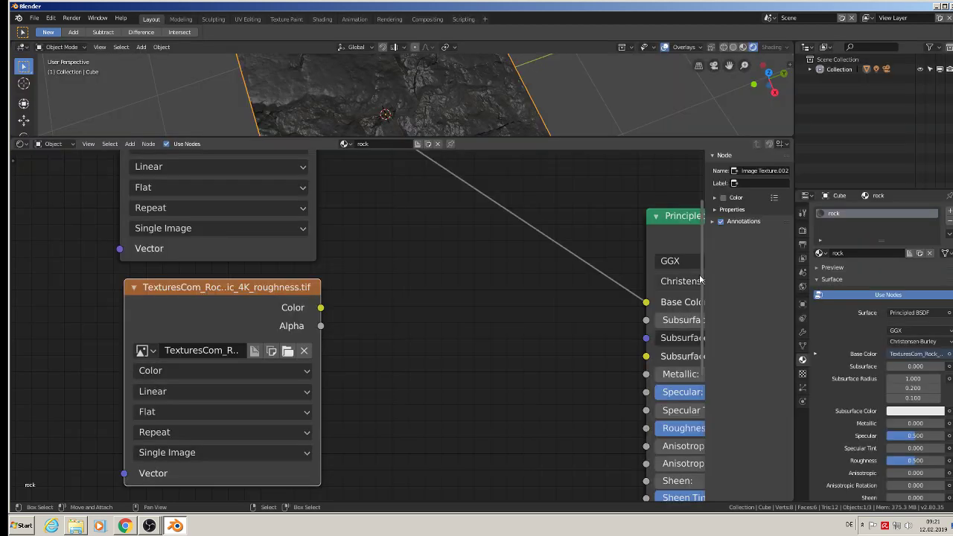
scroll(415, 374, down, 1)
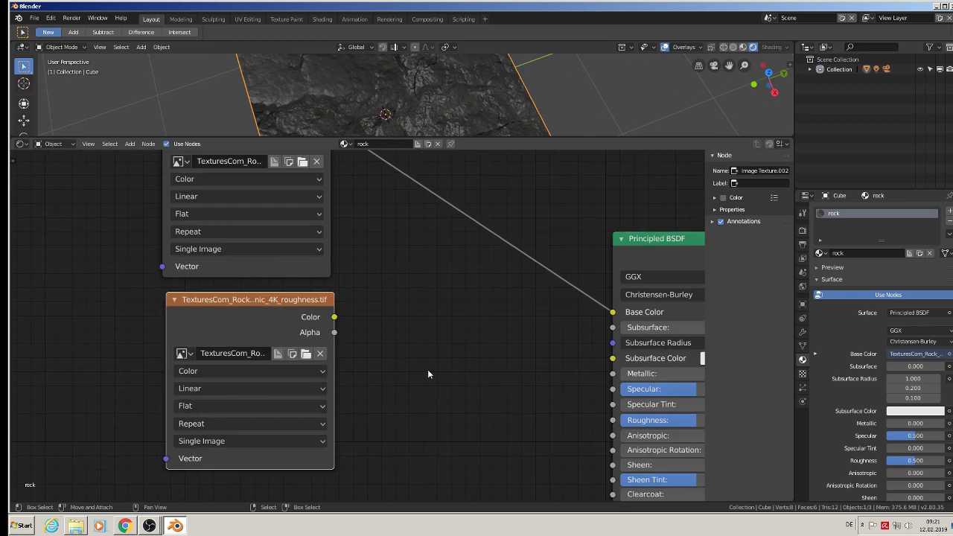
Connect the roughness texture's Color to the Principled BSDF Roughness and enlarge the 3D view.
middle_drag(502, 385, 330, 379)
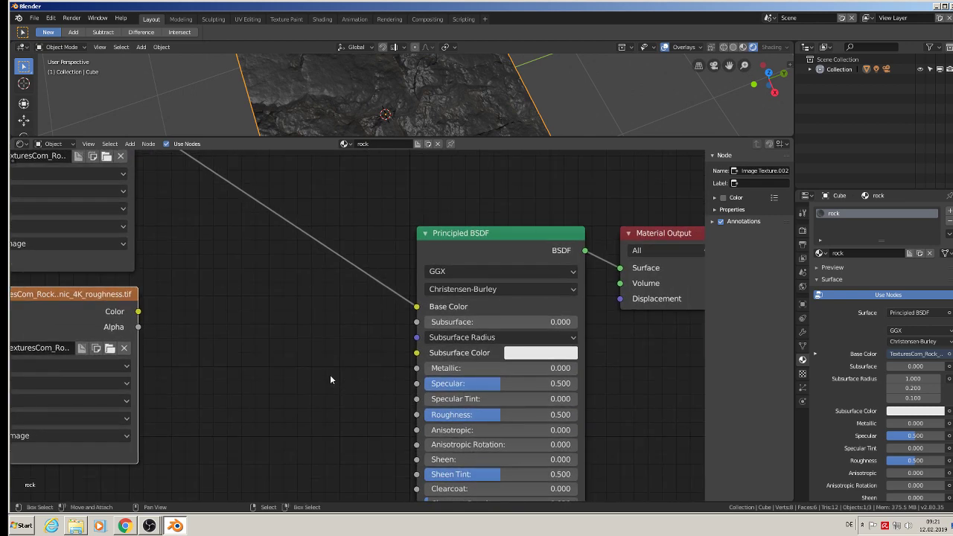
drag(106, 294, 252, 302)
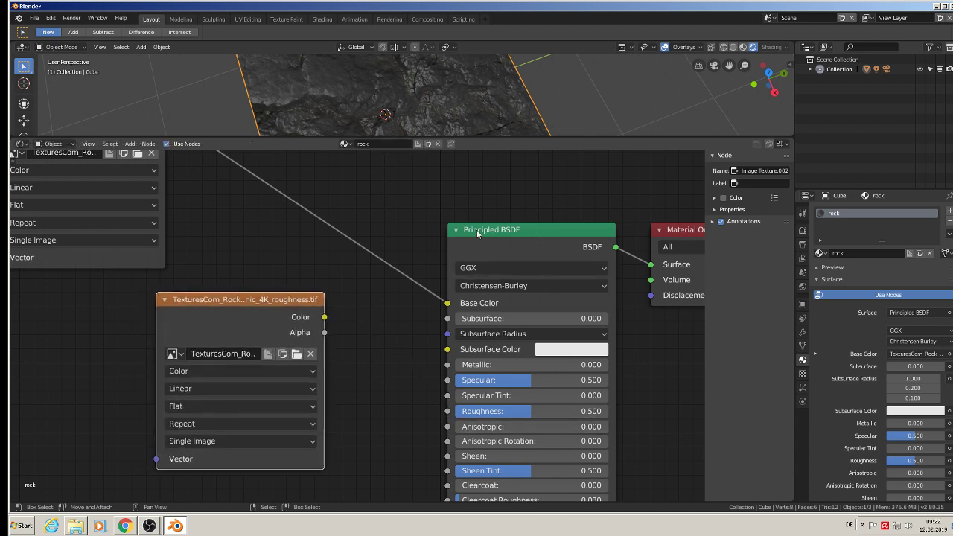
drag(325, 318, 447, 411)
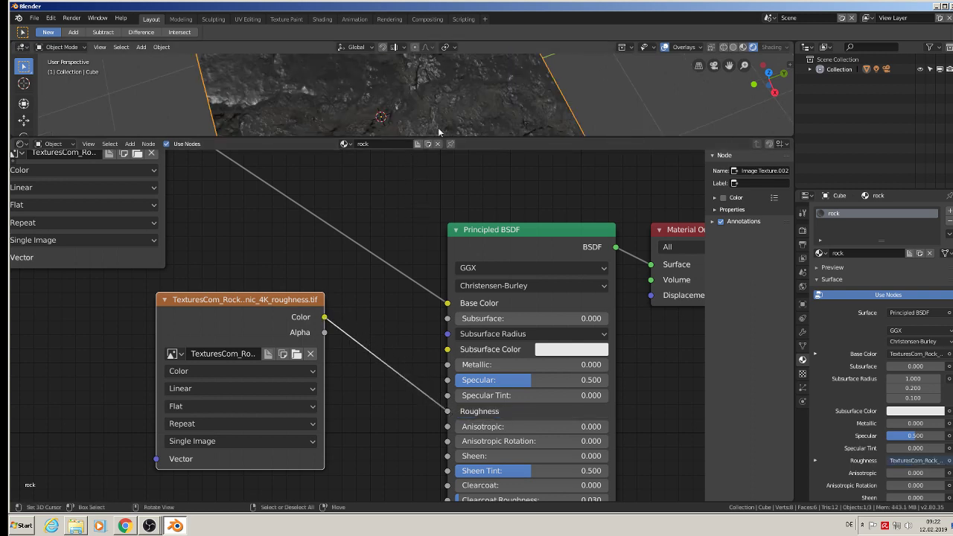
drag(480, 139, 372, 329)
middle_drag(242, 165, 322, 216)
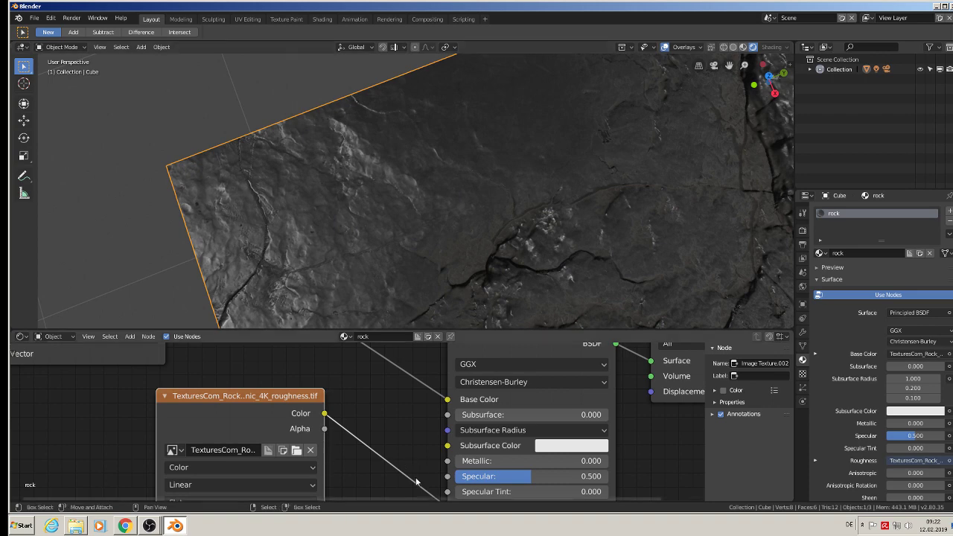
Disconnect and reconnect the roughness texture to compare the cube with and without it.
middle_drag(451, 437, 451, 378)
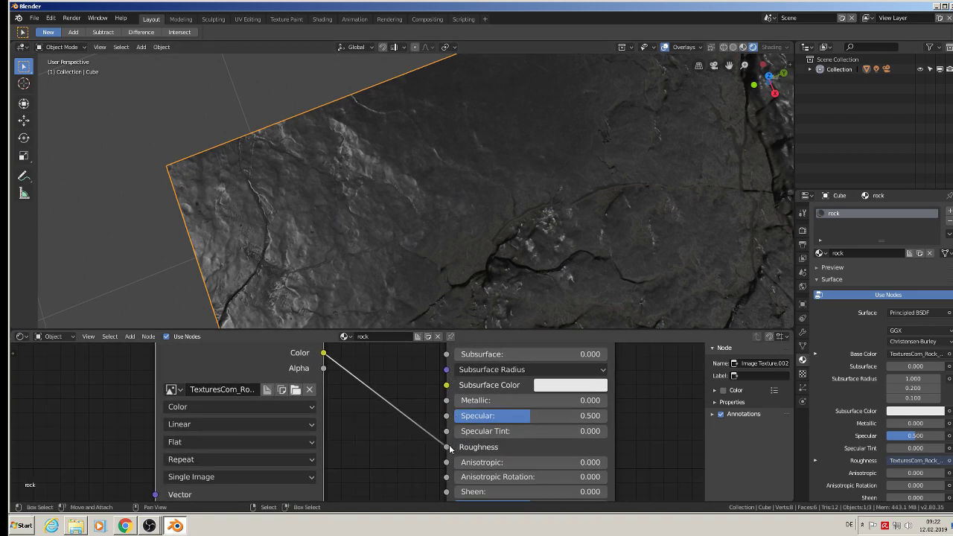
drag(448, 447, 401, 431)
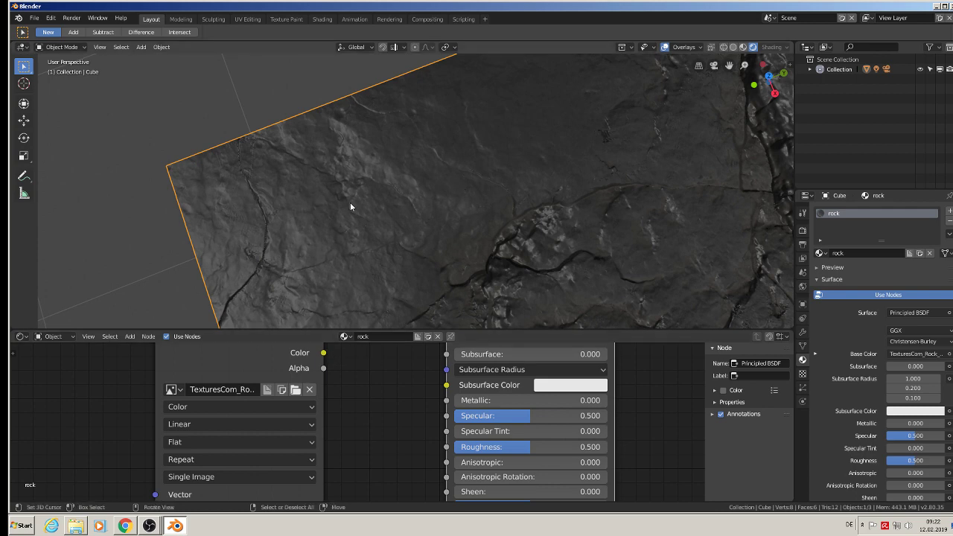
mouse_move(324, 354)
mouse_down()
mouse_move(417, 411)
mouse_move(441, 449)
mouse_up()
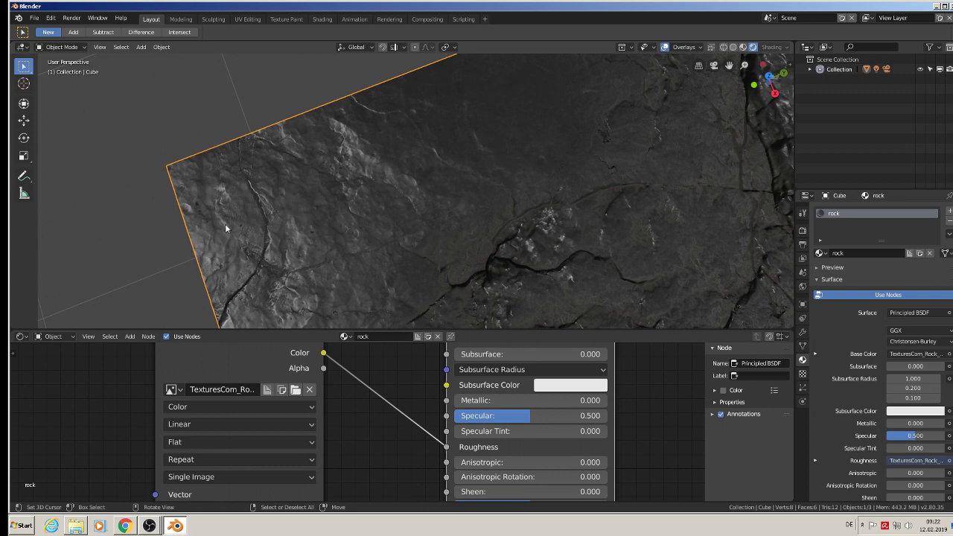
Orbit around the finished rock cube, then enlarge the node editor again.
scroll(409, 277, down, 4)
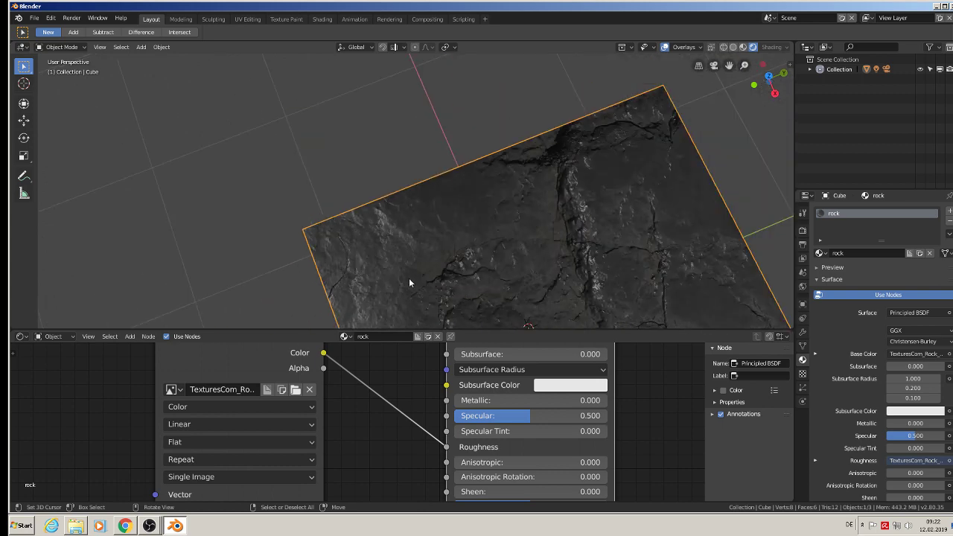
middle_drag(408, 278, 449, 236)
middle_drag(528, 295, 501, 249)
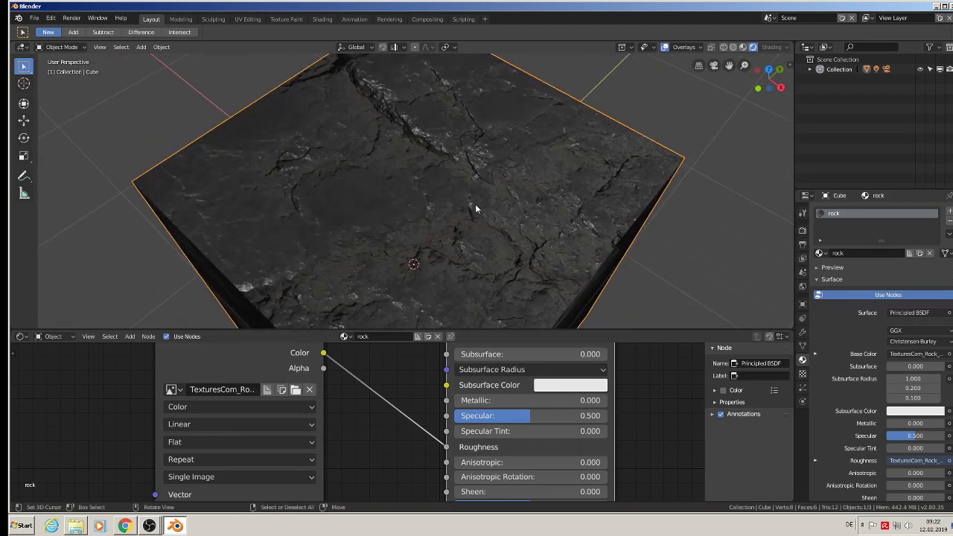
scroll(476, 208, up, 3)
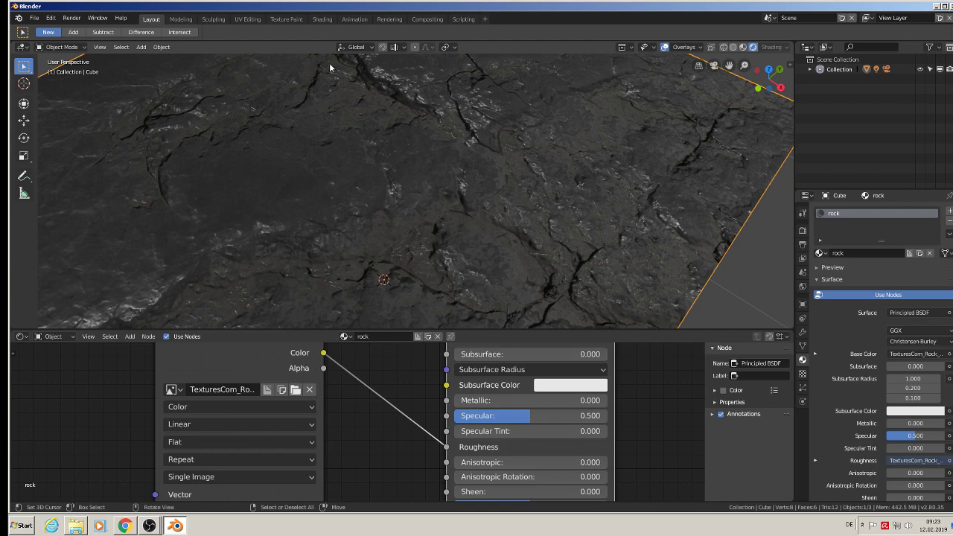
scroll(506, 230, down, 5)
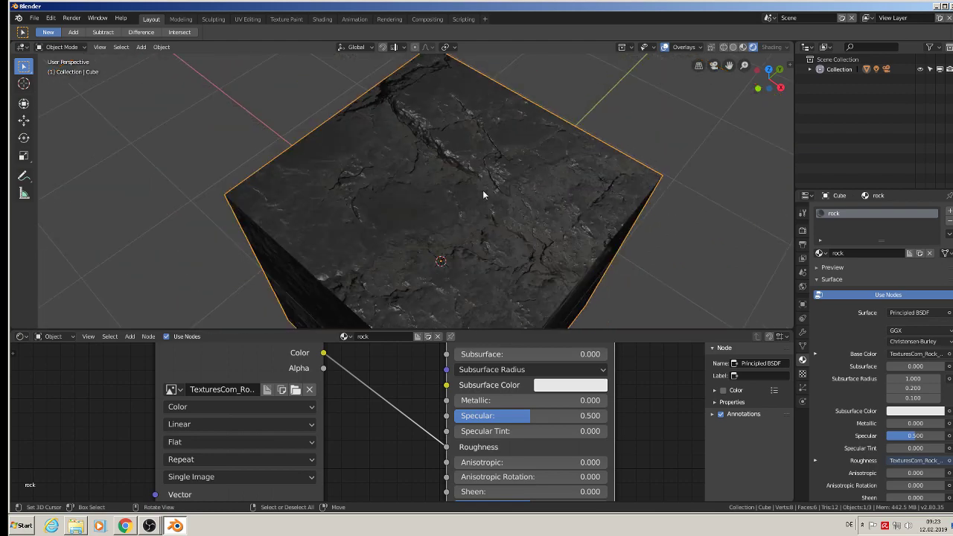
middle_drag(483, 194, 544, 255)
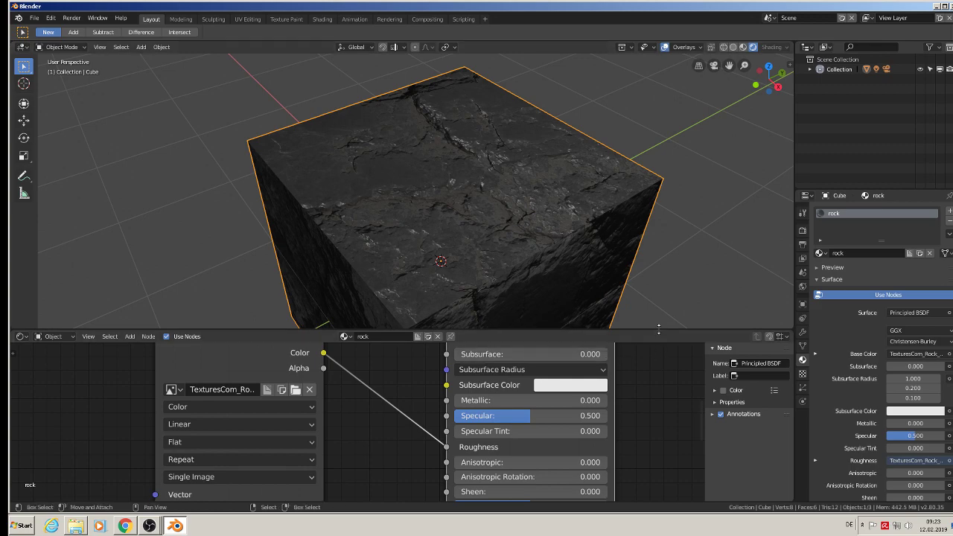
drag(658, 335, 656, 153)
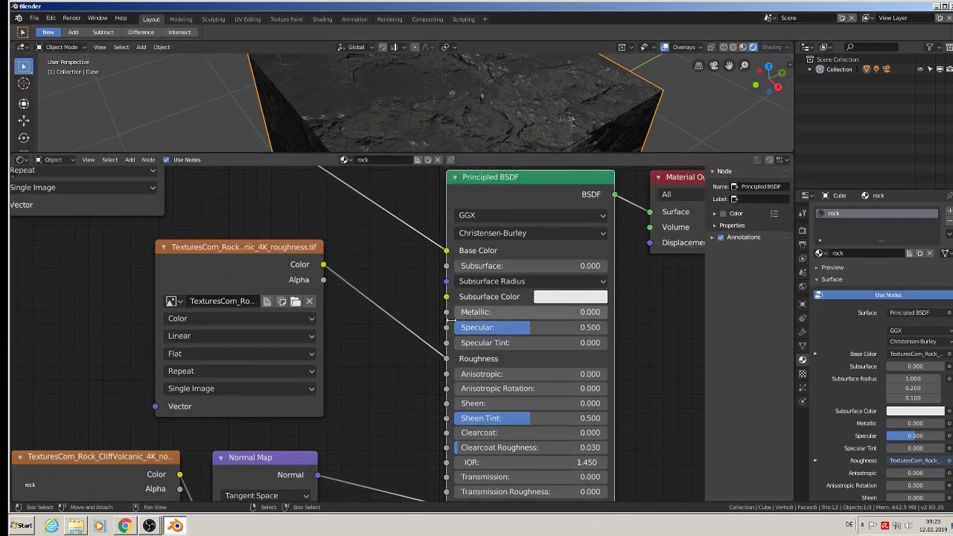
Move the roughness Image Texture node left and raise the albedo texture node higher.
scroll(368, 355, down, 3)
middle_drag(344, 388, 399, 356)
scroll(356, 349, up, 1)
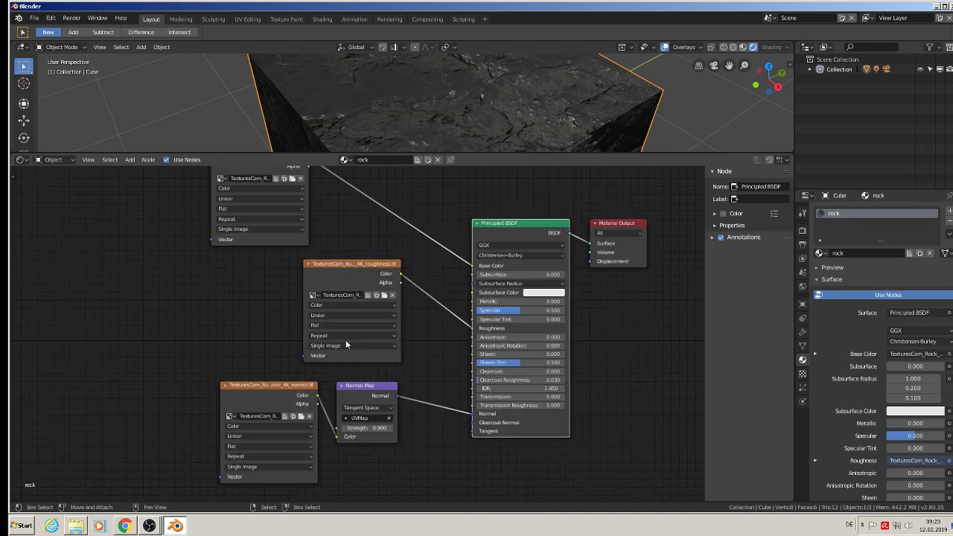
drag(341, 260, 250, 269)
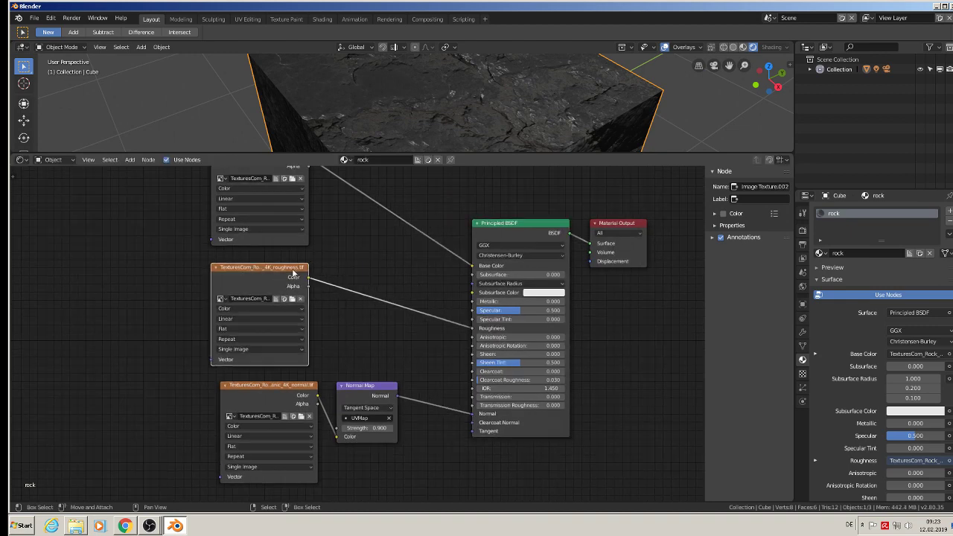
middle_drag(353, 259, 394, 374)
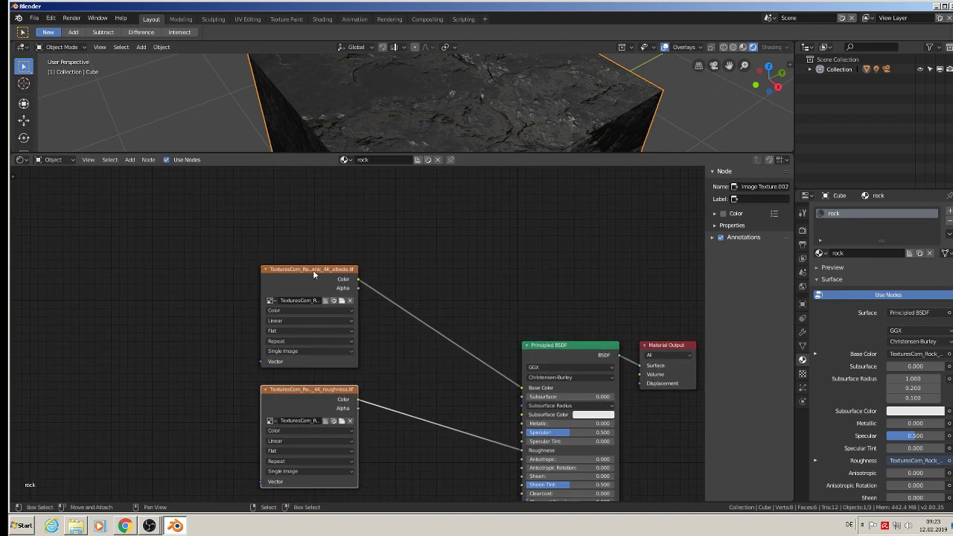
drag(316, 265, 295, 179)
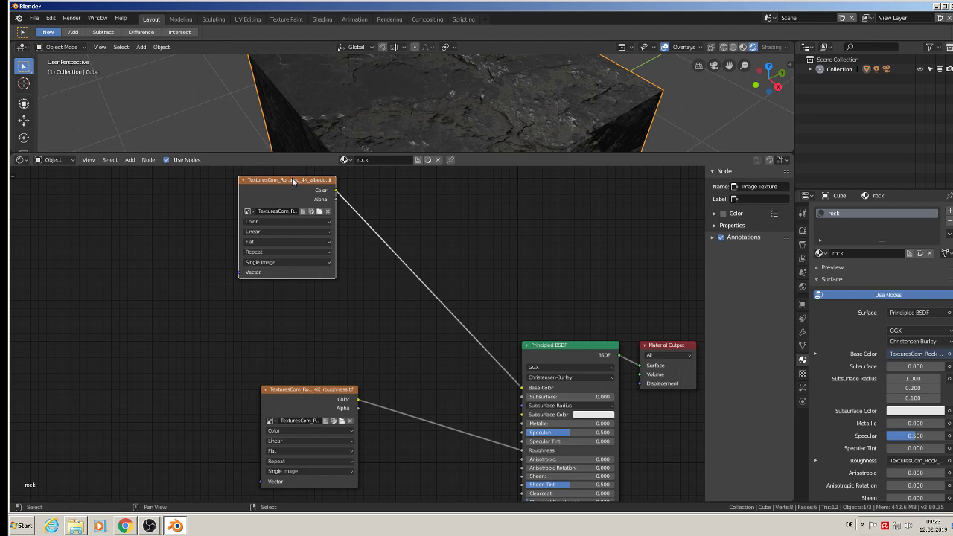
Duplicate the albedo node below itself, load the rock ao.tif map into the copy, and show Downloads.
key(shift+d)
click(333, 344)
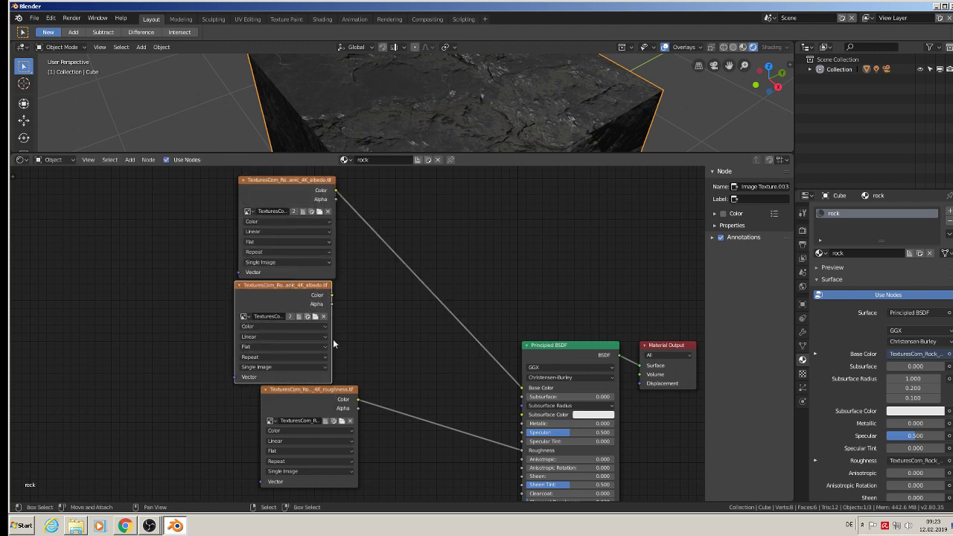
scroll(333, 344, up, 3)
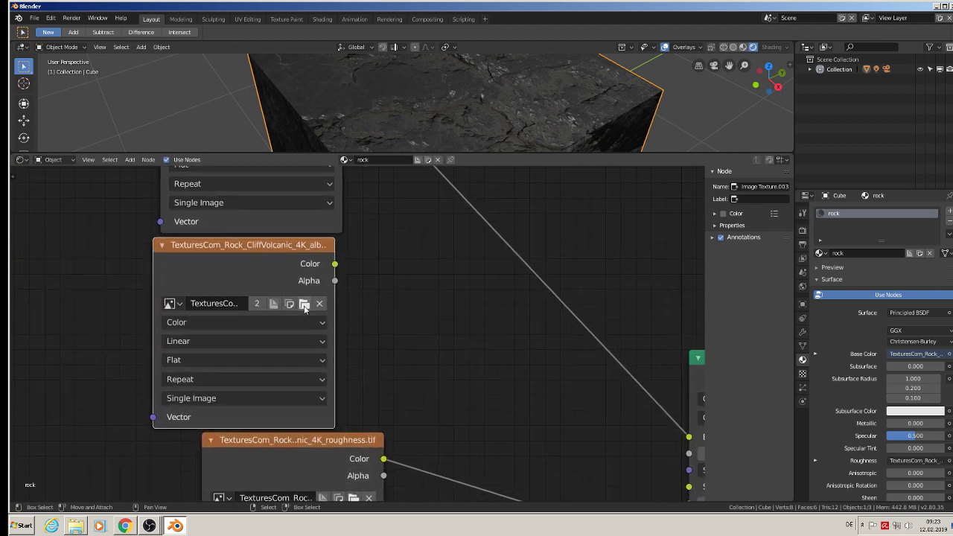
click(304, 303)
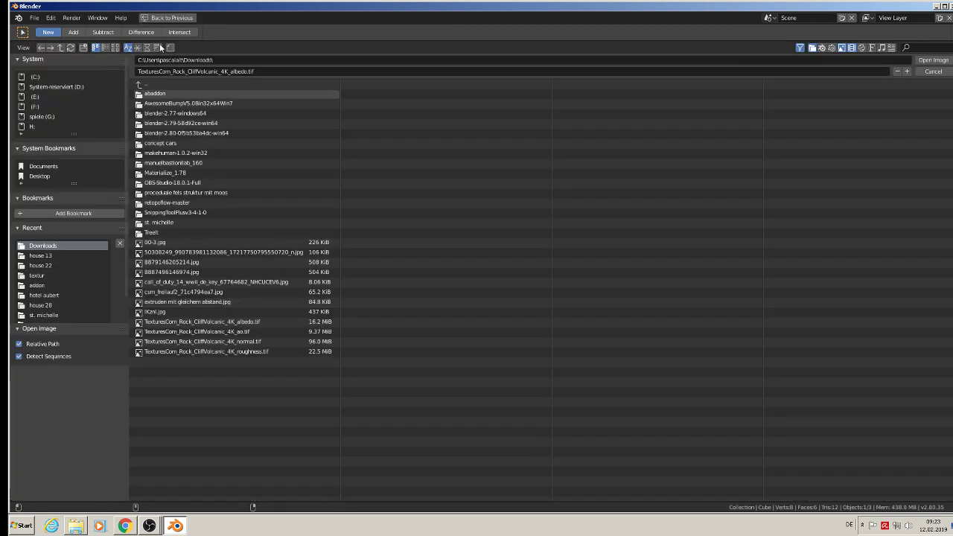
click(115, 47)
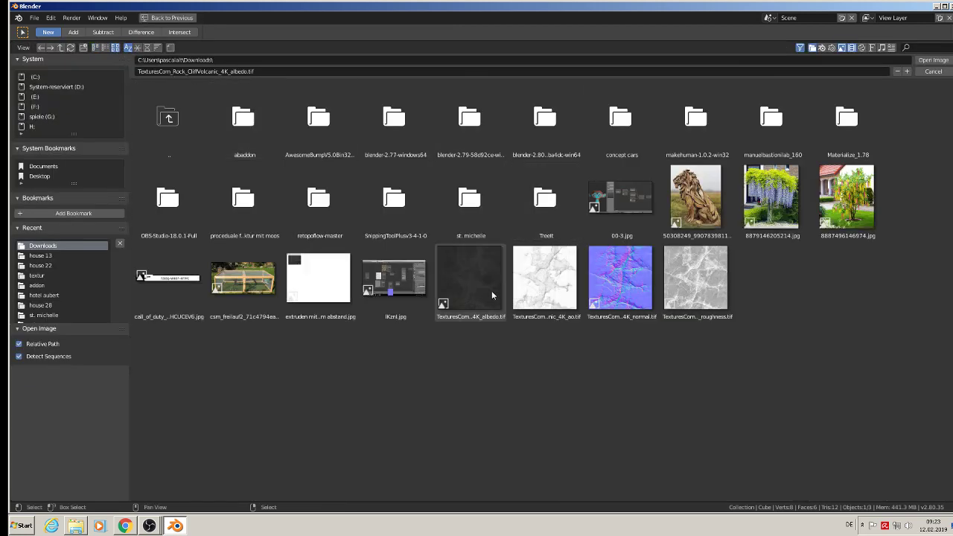
double_click(572, 319)
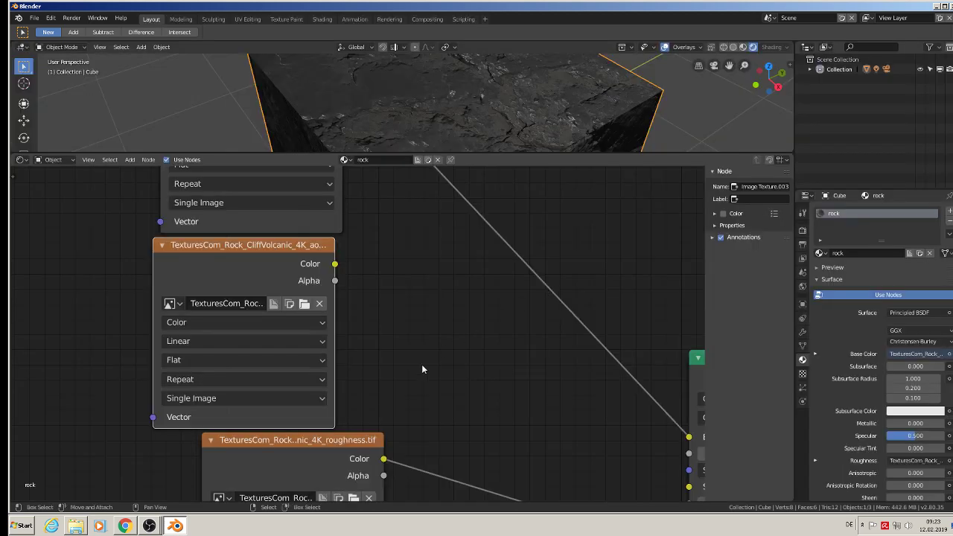
click(76, 525)
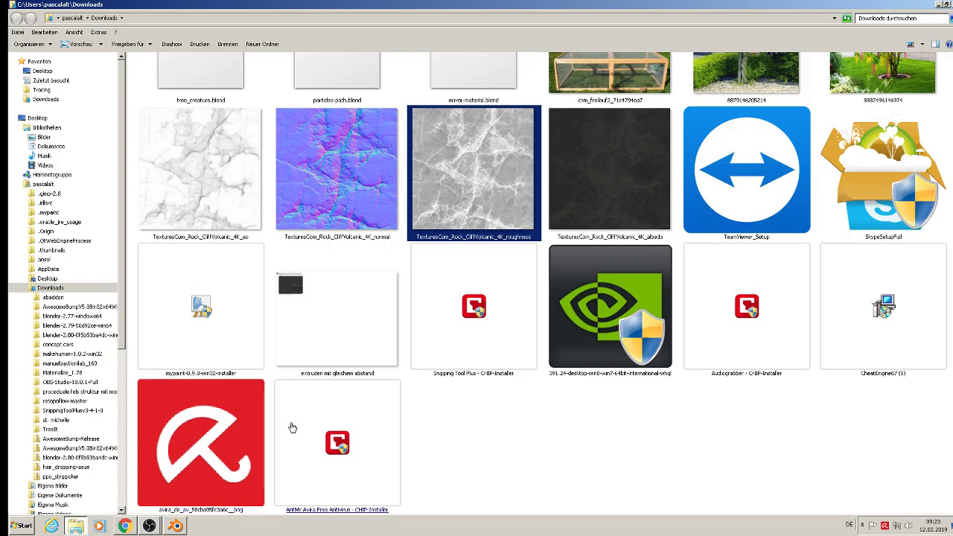
Preview the ao texture full-size in Windows Photo Viewer, then close it and return to Blender.
double_click(228, 174)
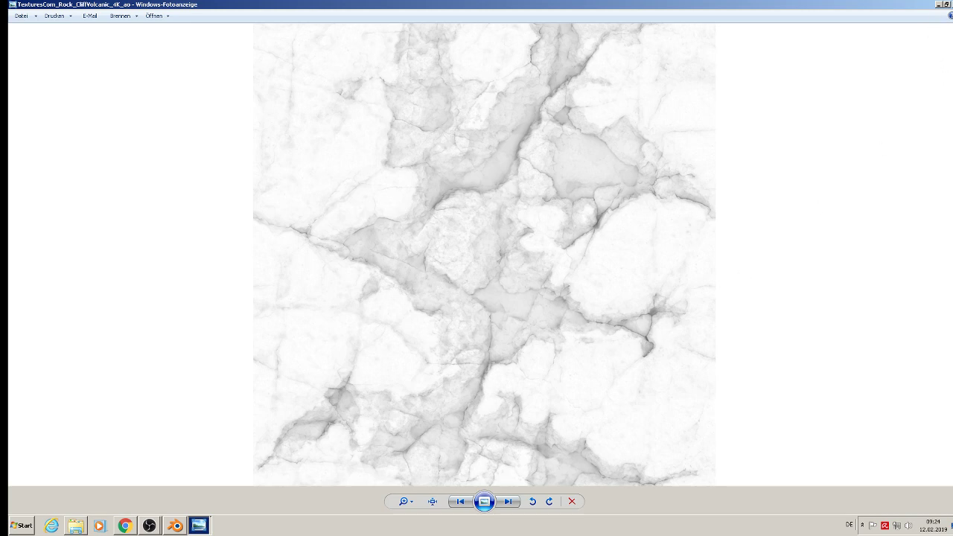
click(950, 4)
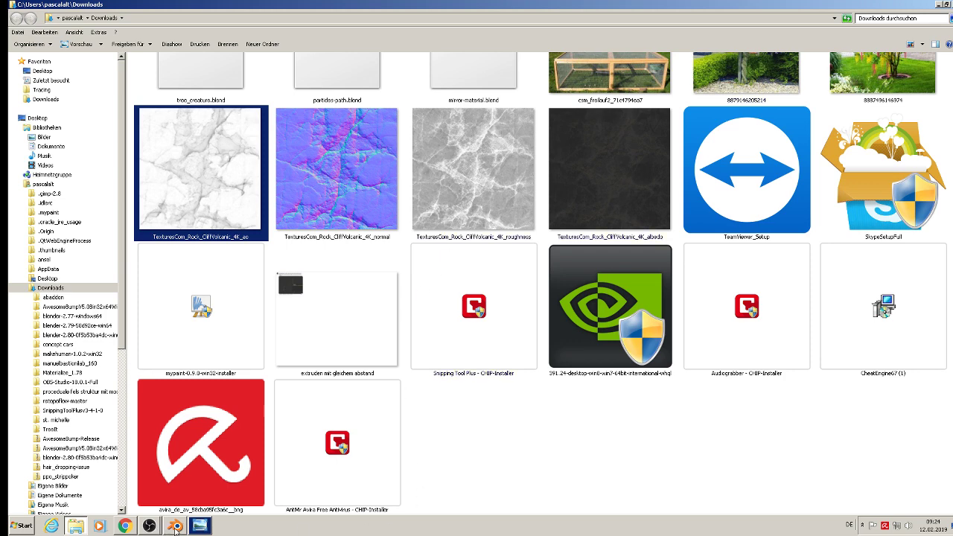
click(174, 528)
scroll(445, 222, down, 2)
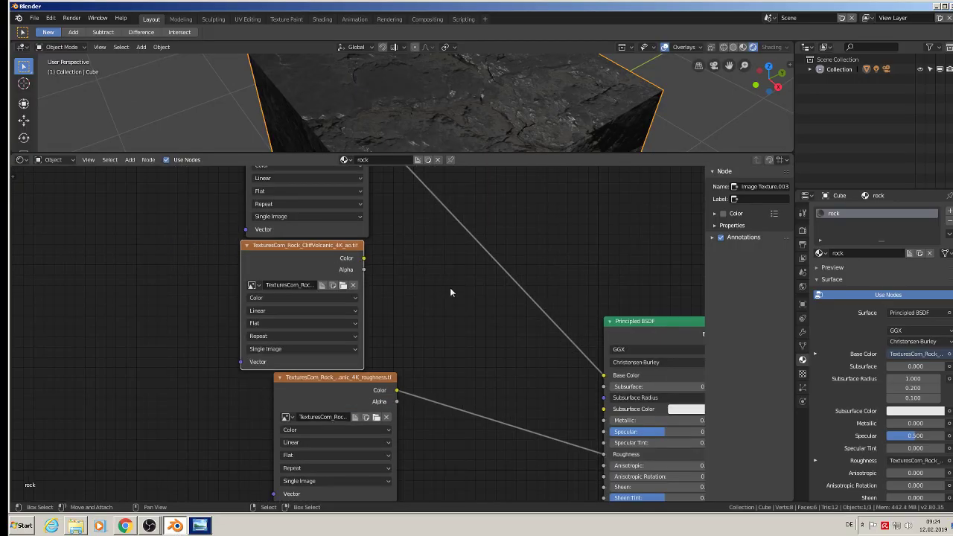
Add a Converter > Math node and drop it onto the albedo-to-Base Color link.
scroll(449, 292, down, 3)
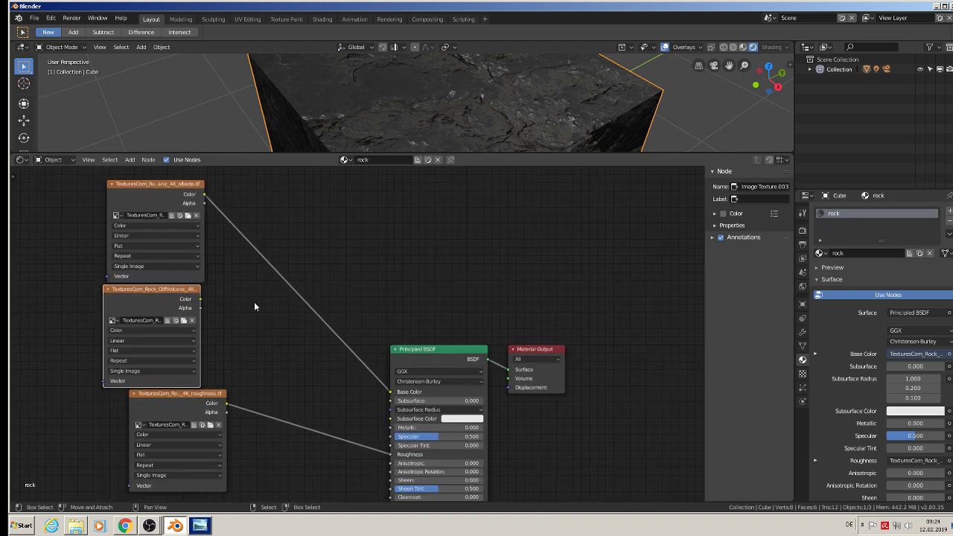
click(132, 160)
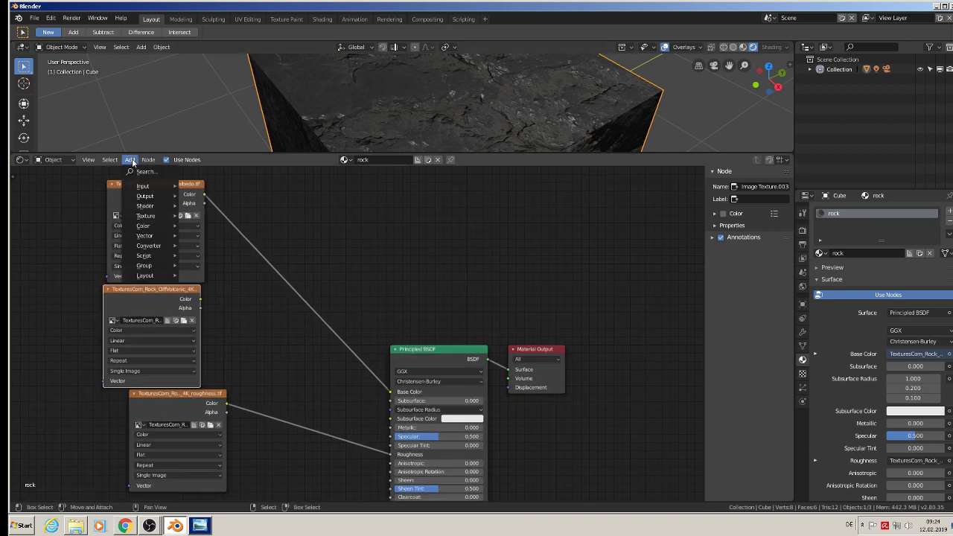
mouse_move(157, 248)
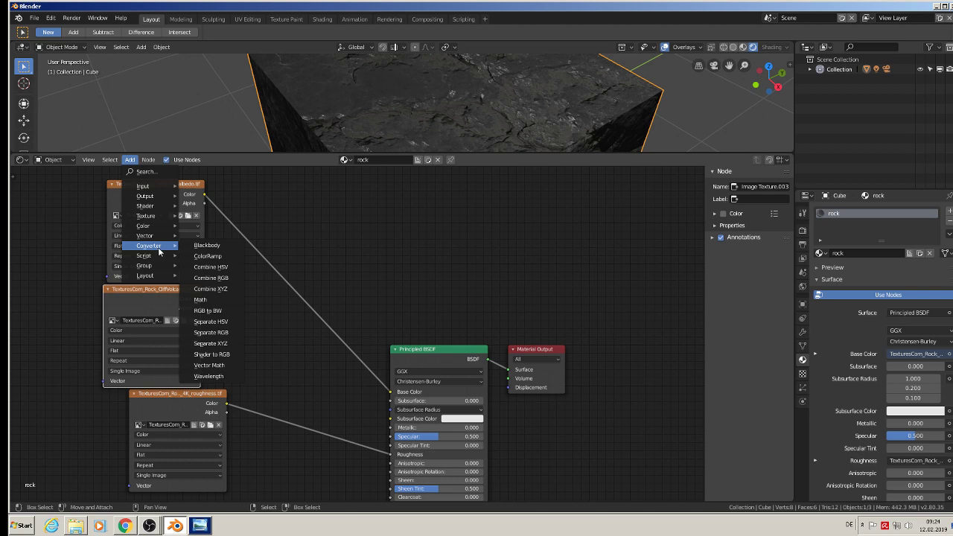
click(220, 300)
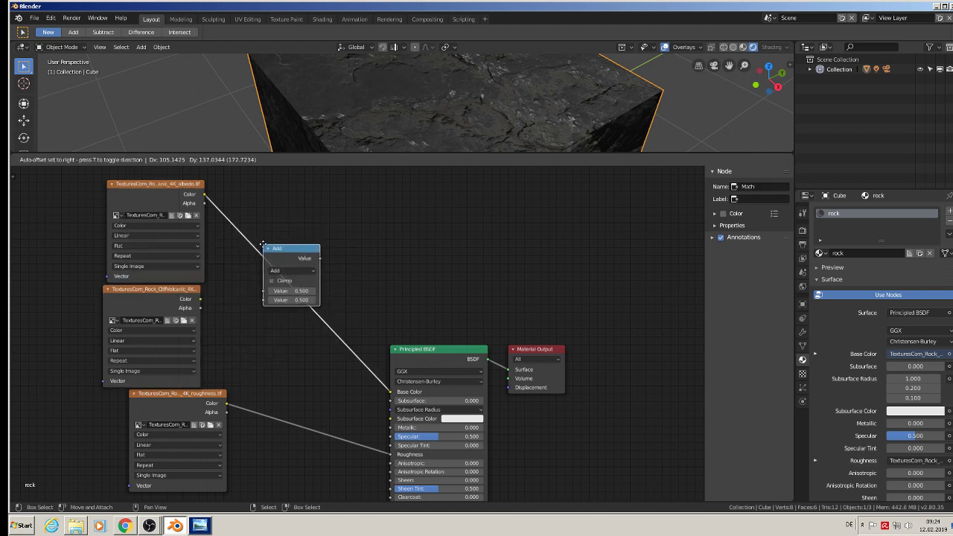
click(262, 244)
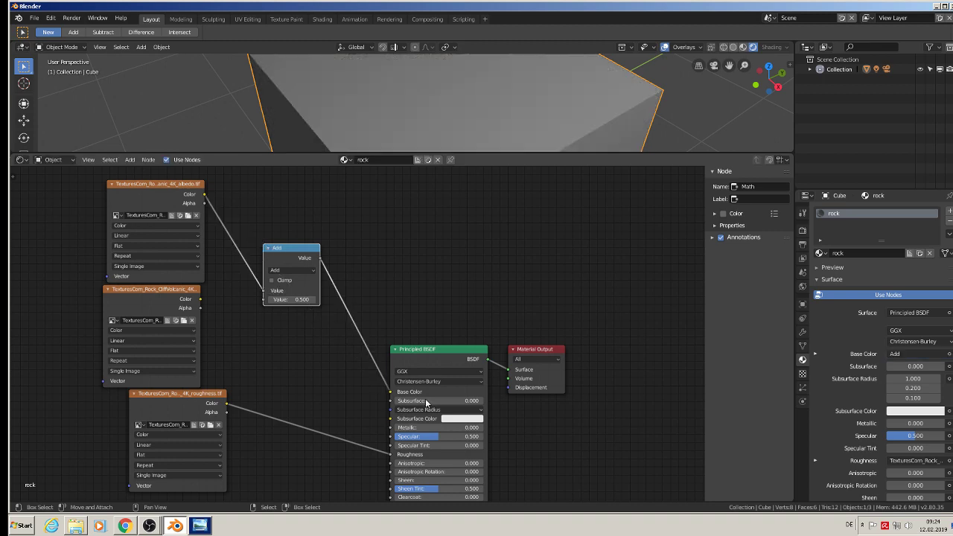
Reposition the shader and Add nodes, link AO Color to the Add node's second Value, and enlarge the 3D view.
scroll(425, 391, up, 1)
scroll(425, 391, up, 1)
middle_drag(373, 320, 457, 342)
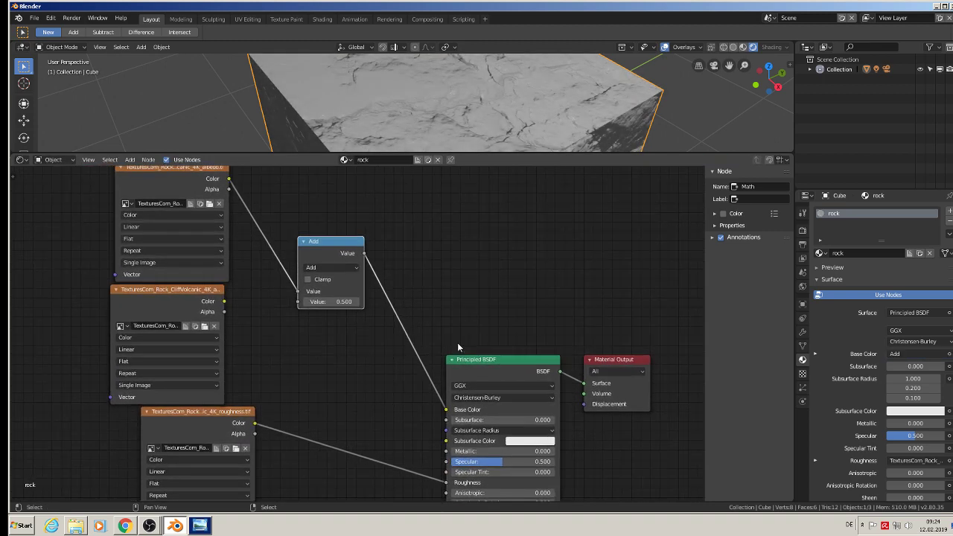
drag(507, 364, 499, 240)
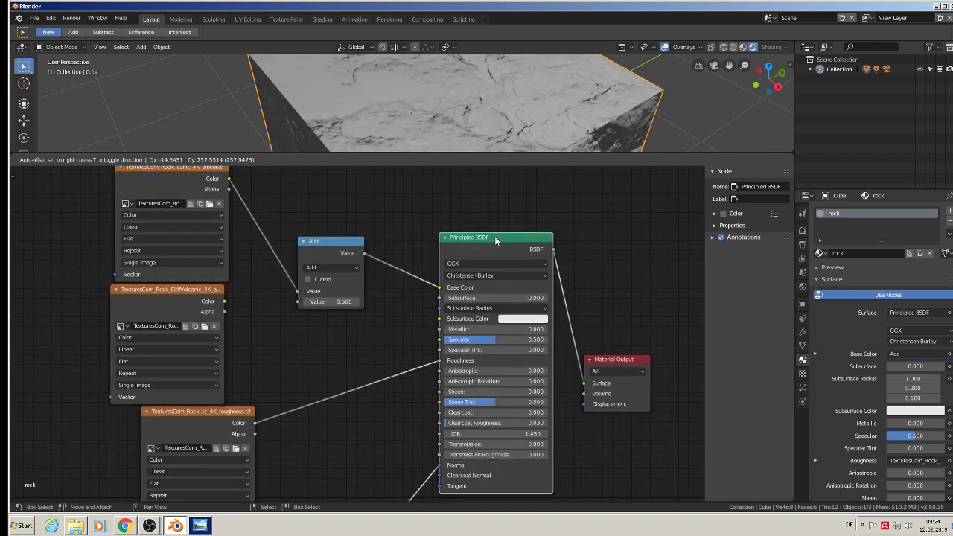
drag(328, 247, 352, 211)
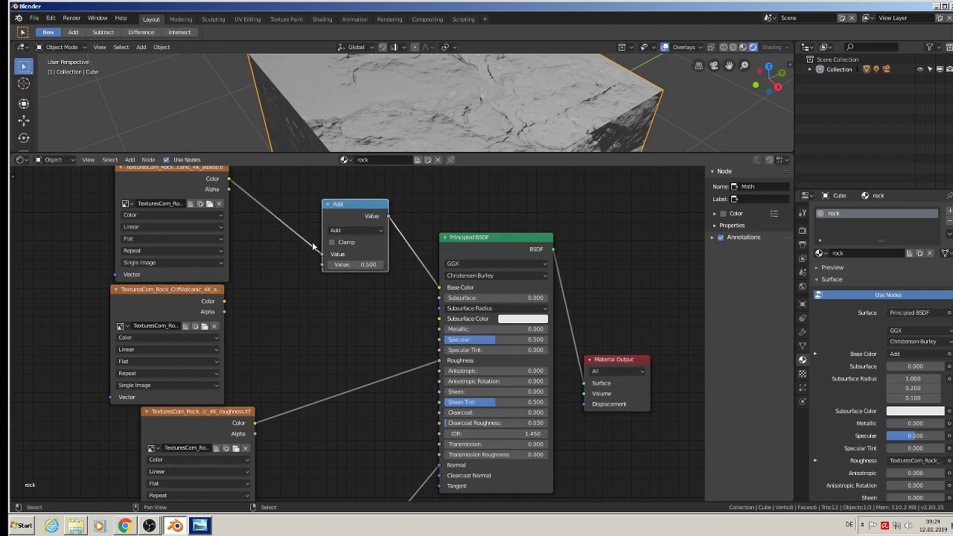
middle_drag(277, 247, 290, 283)
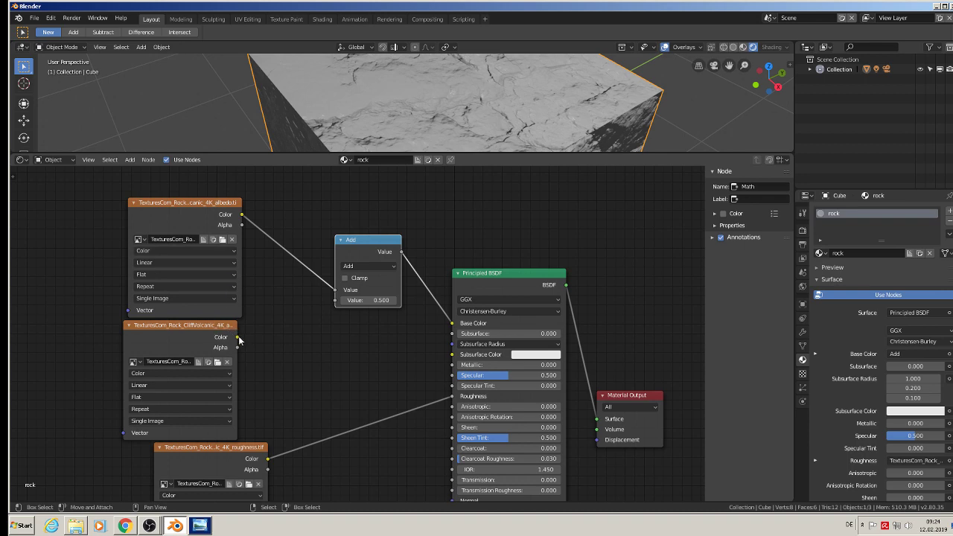
drag(239, 340, 336, 300)
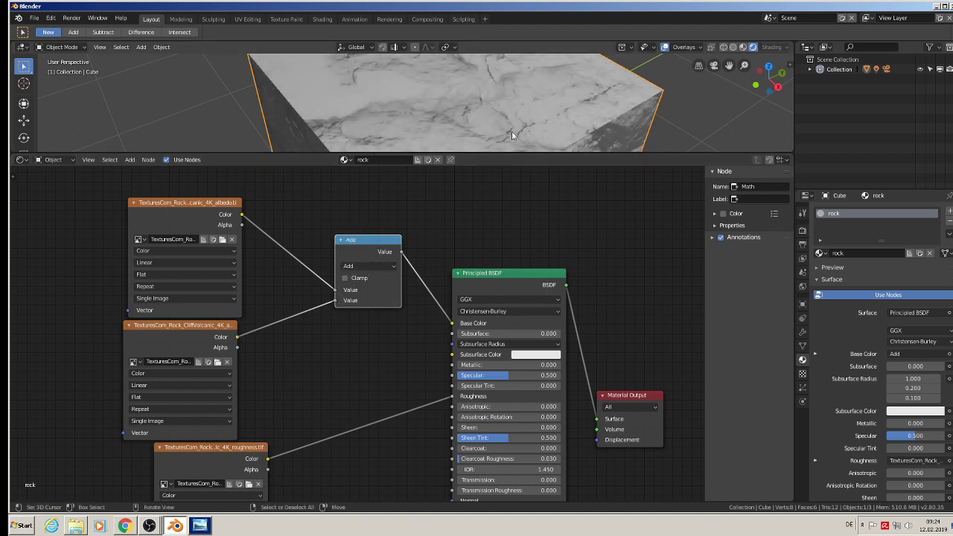
drag(505, 152, 505, 267)
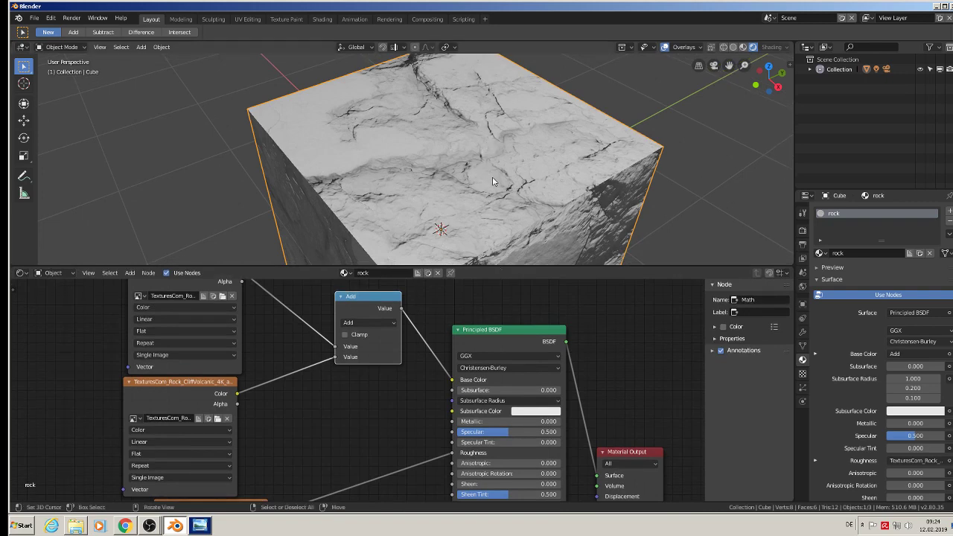
Switch the Math node to Multiply and move the AO and albedo texture nodes further left.
click(371, 324)
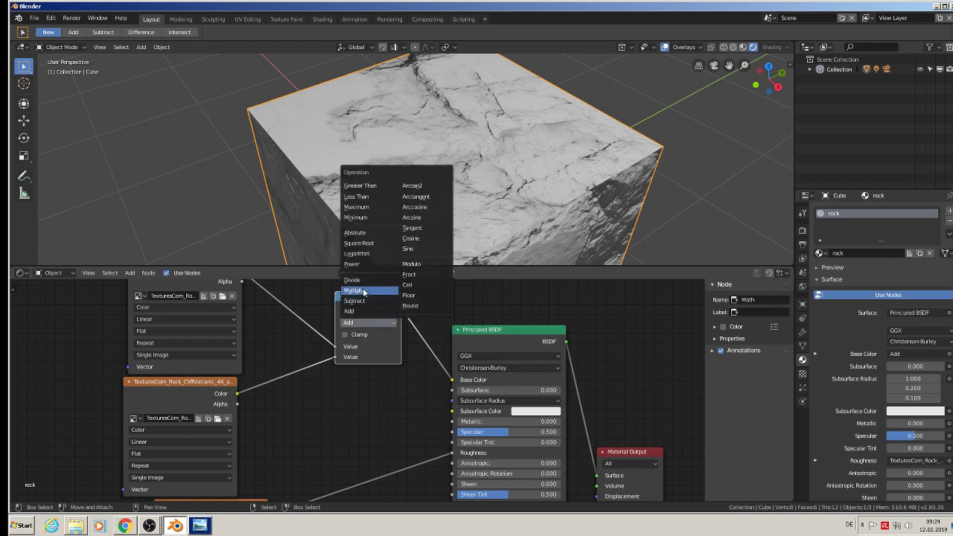
click(364, 290)
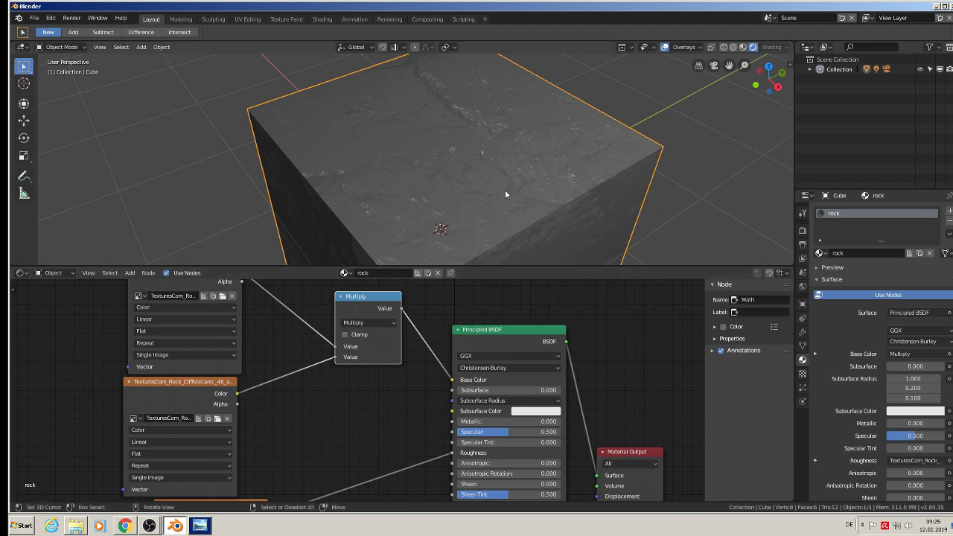
scroll(491, 186, up, 5)
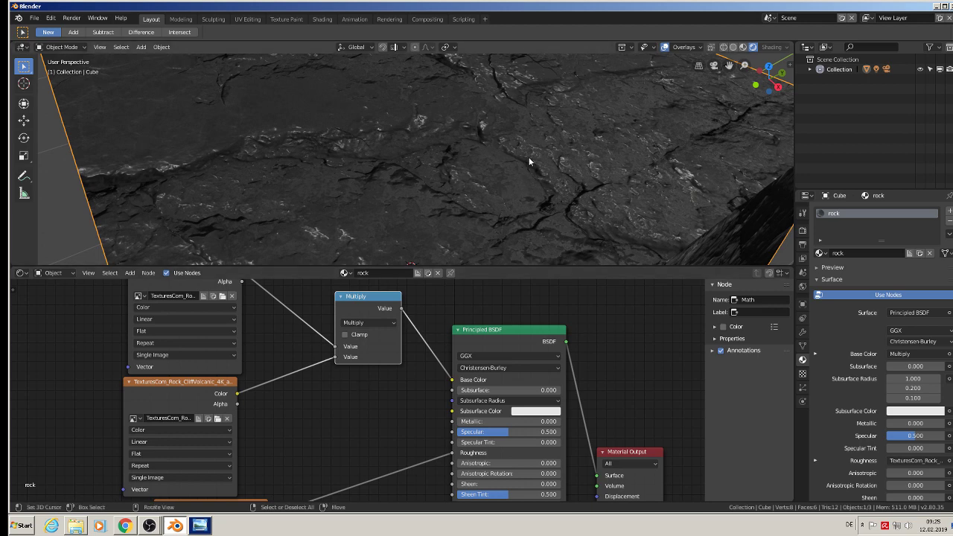
drag(192, 380, 82, 412)
scroll(197, 298, down, 1)
drag(180, 284, 101, 306)
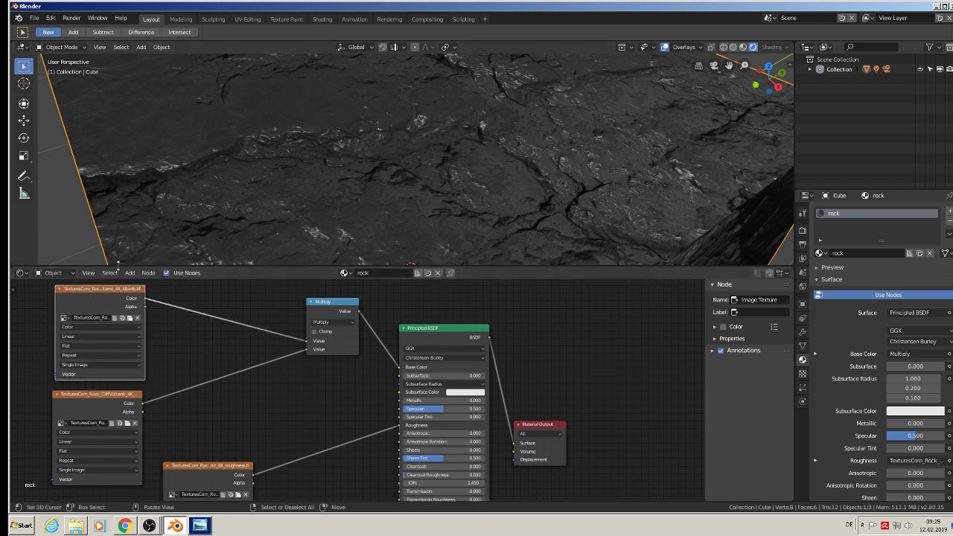
Add a Converter > ColorRamp node onto the link from the AO texture to the Multiply node.
click(128, 273)
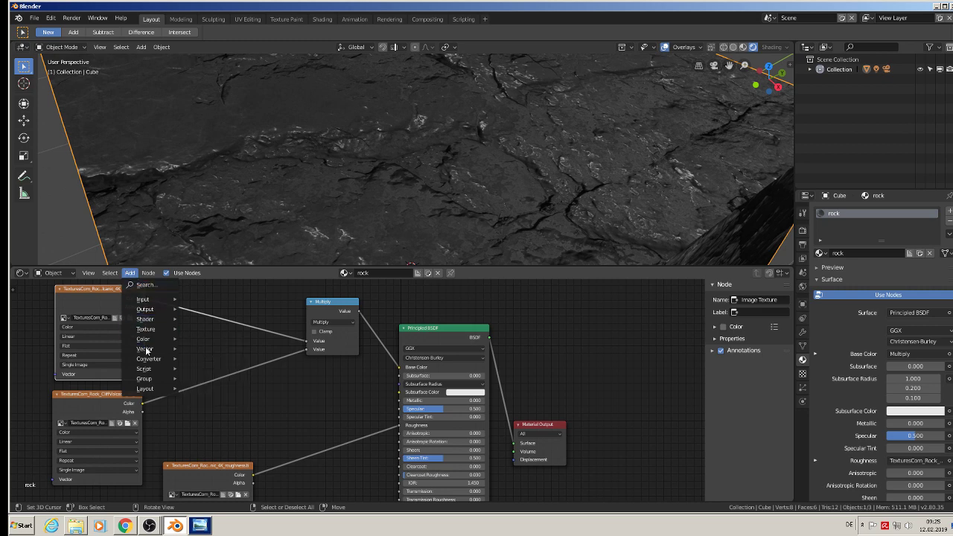
mouse_move(146, 361)
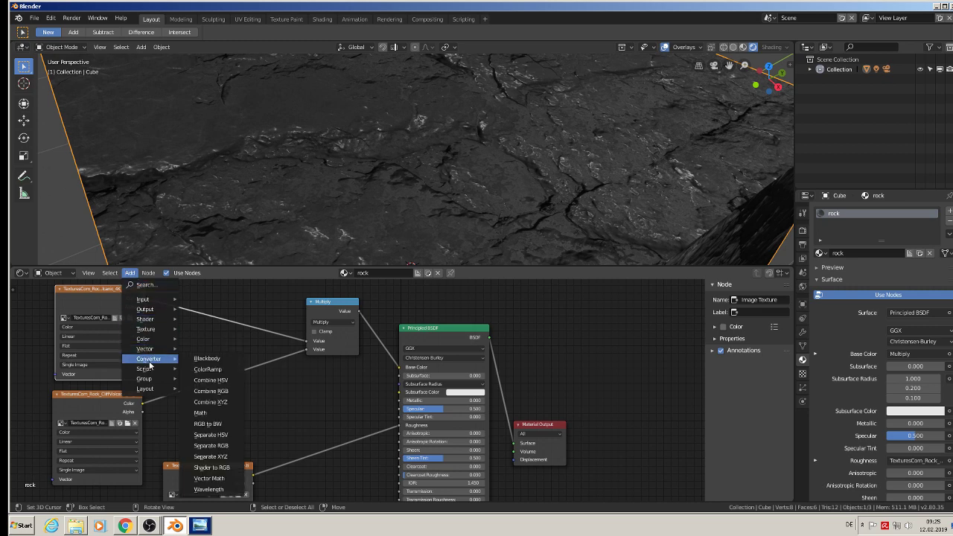
click(205, 372)
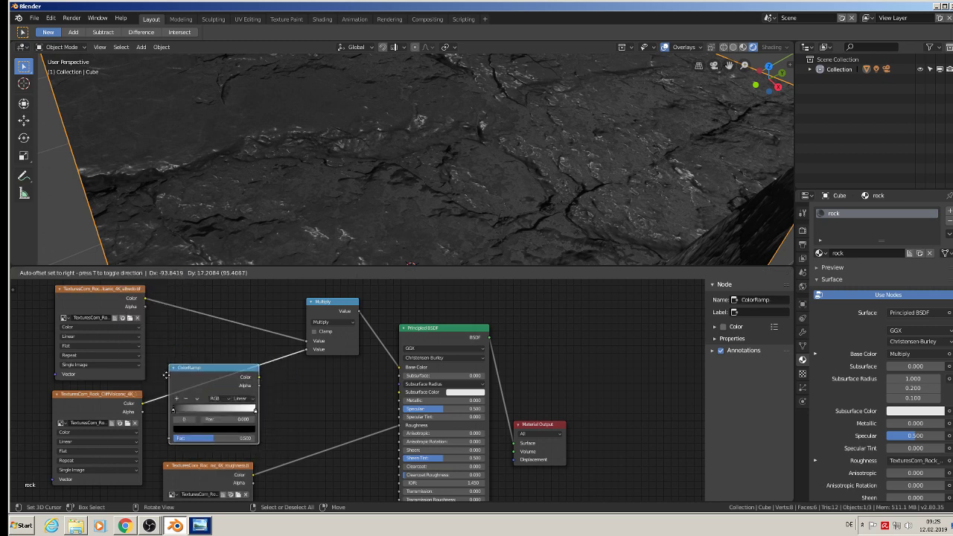
click(183, 360)
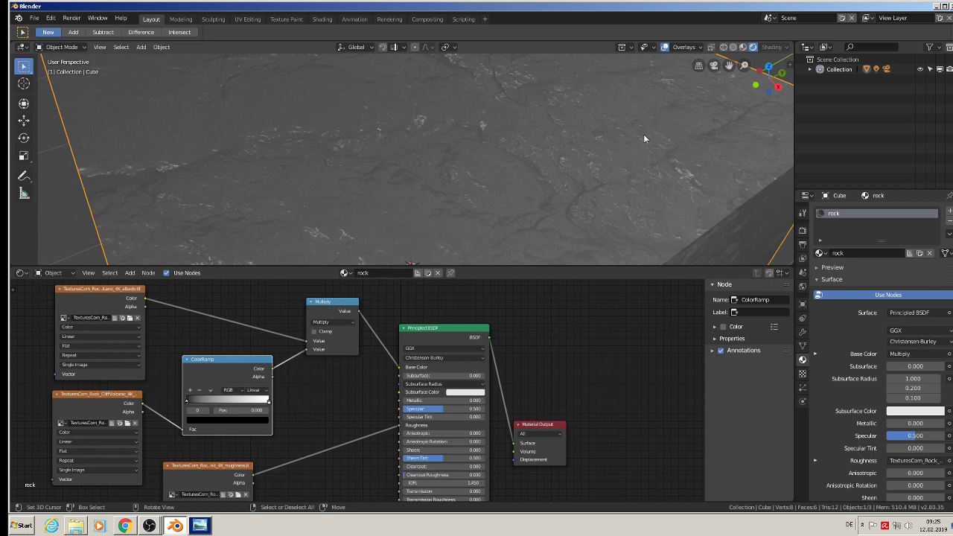
Adjust the ColorRamp stops to run from white at 0.050 to black further right, darkening the rock.
scroll(633, 138, down, 5)
scroll(618, 146, up, 5)
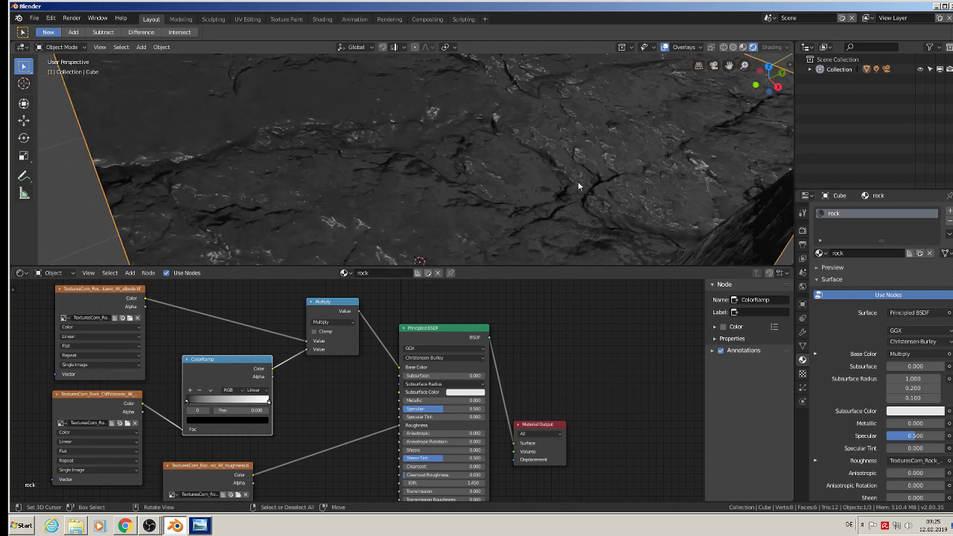
middle_drag(578, 181, 698, 177)
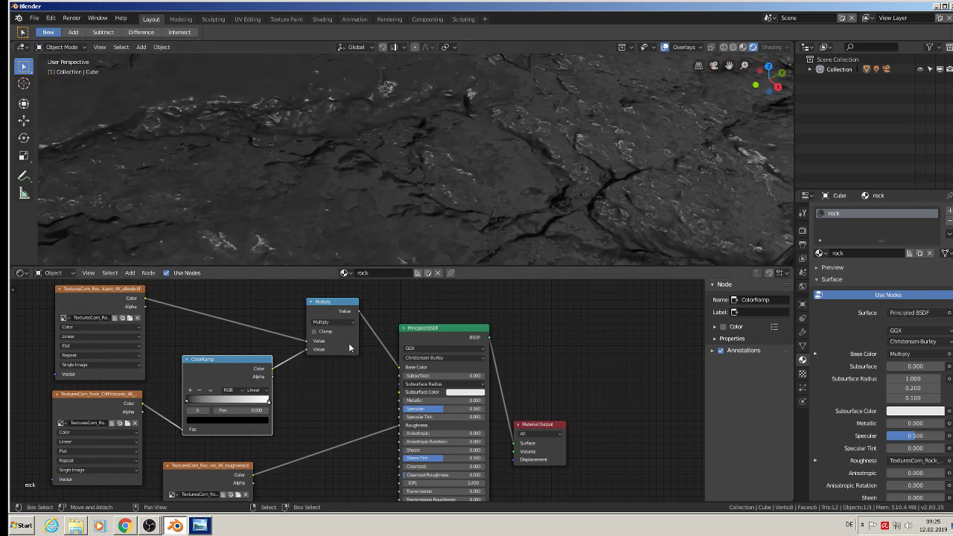
scroll(289, 401, up, 3)
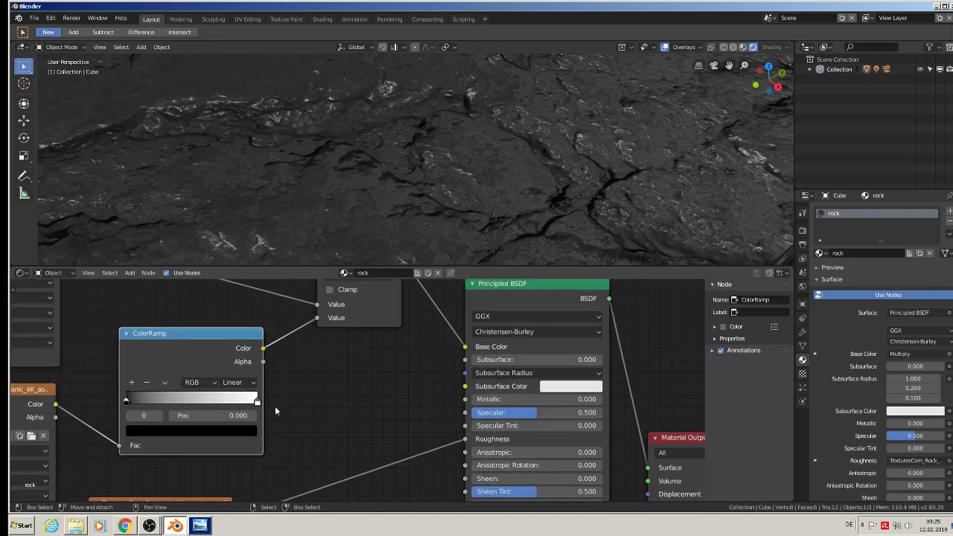
drag(256, 401, 204, 401)
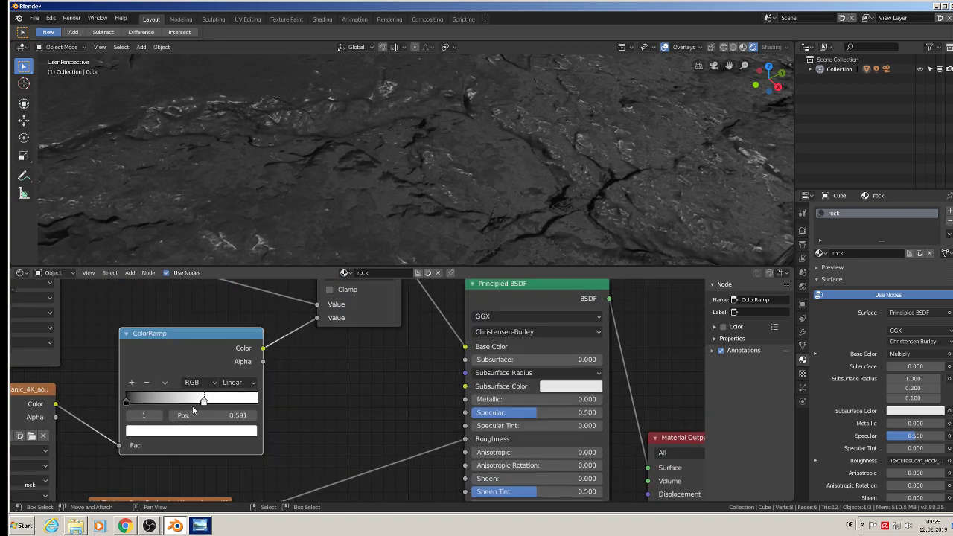
drag(126, 400, 188, 401)
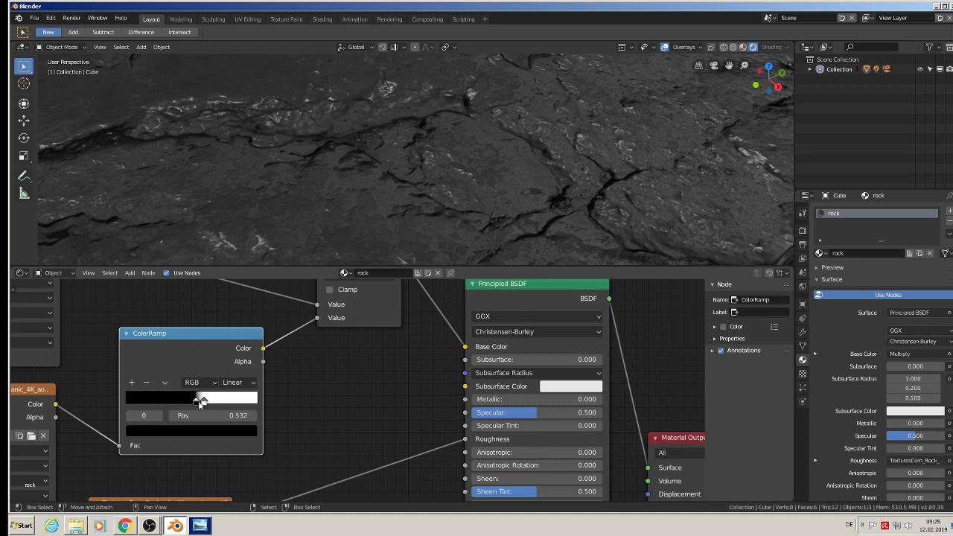
drag(199, 404, 132, 401)
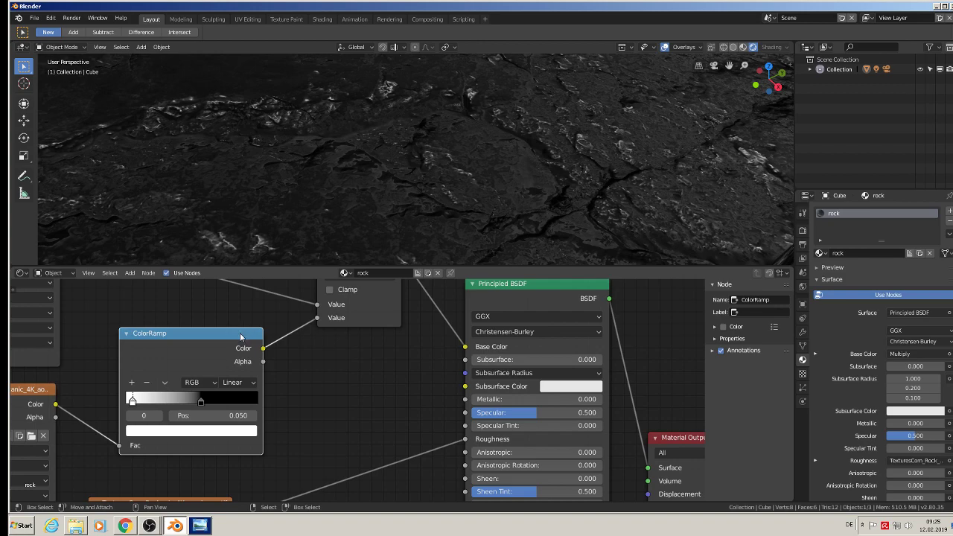
scroll(451, 191, down, 5)
scroll(453, 194, up, 4)
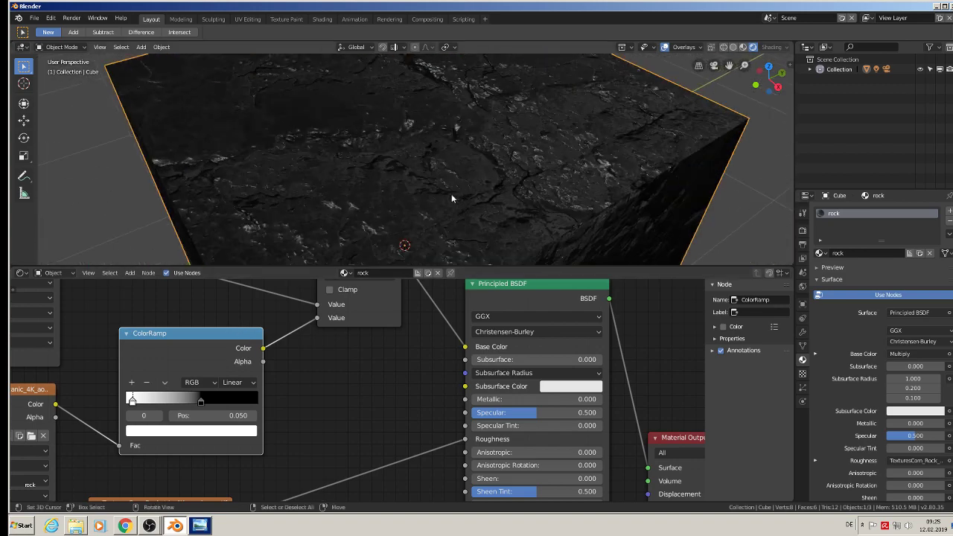
Move the two lower image texture nodes down and to the left.
mouse_move(452, 194)
middle_down()
mouse_move(429, 183)
mouse_move(396, 202)
mouse_move(366, 204)
mouse_move(342, 224)
mouse_move(357, 239)
mouse_move(452, 196)
mouse_move(445, 207)
middle_up()
scroll(444, 207, down, 4)
scroll(344, 353, down, 4)
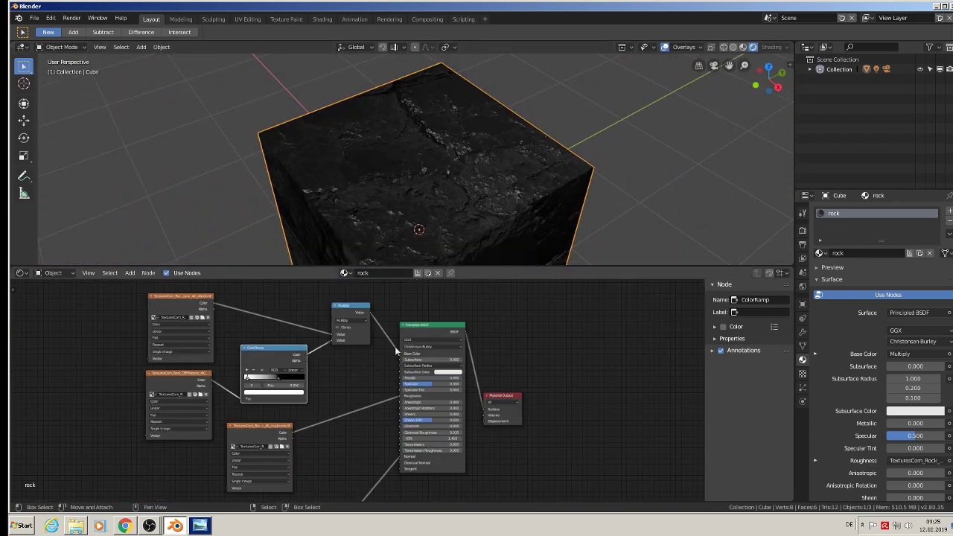
scroll(402, 391, down, 3)
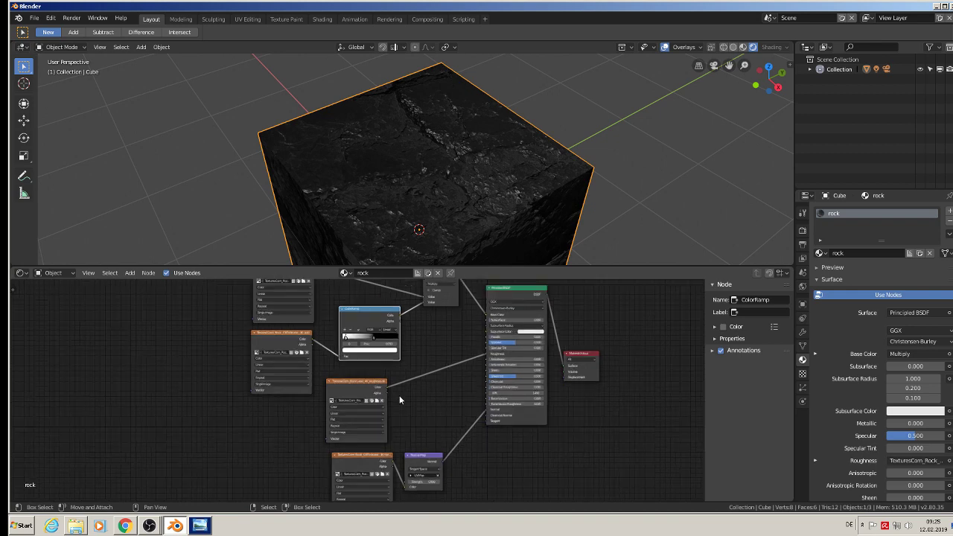
drag(375, 389, 319, 405)
click(365, 440)
drag(366, 440, 306, 453)
Place the Normal Map node beside the normal texture and expand it to full size.
click(406, 438)
key(h)
drag(403, 437, 389, 452)
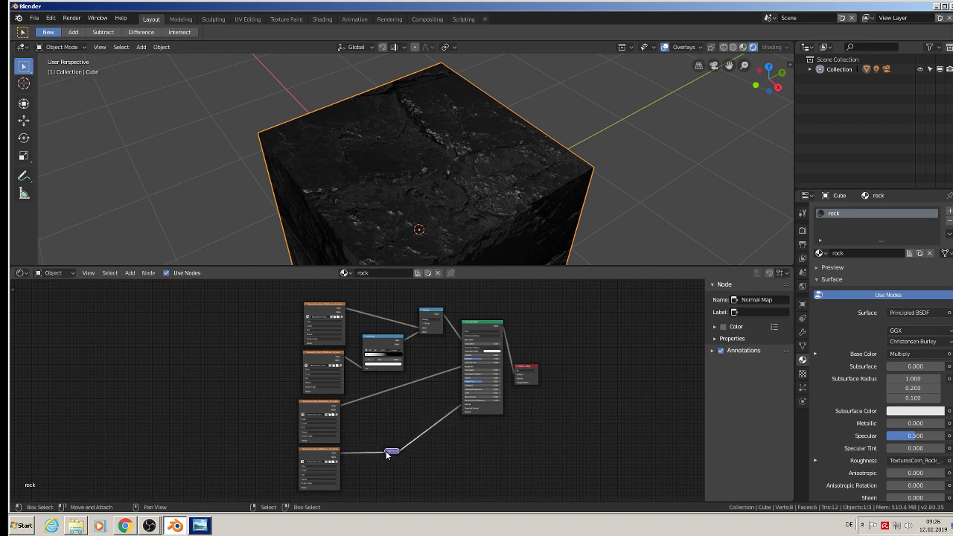
key(h)
Move the Material Output node up and to the right, nearer the Principled BSDF.
click(526, 368)
key(g)
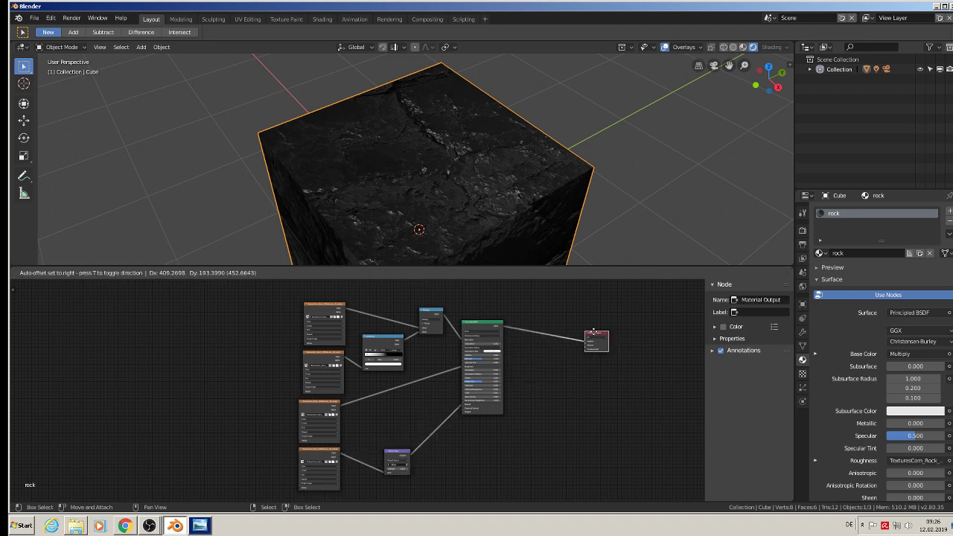
click(570, 329)
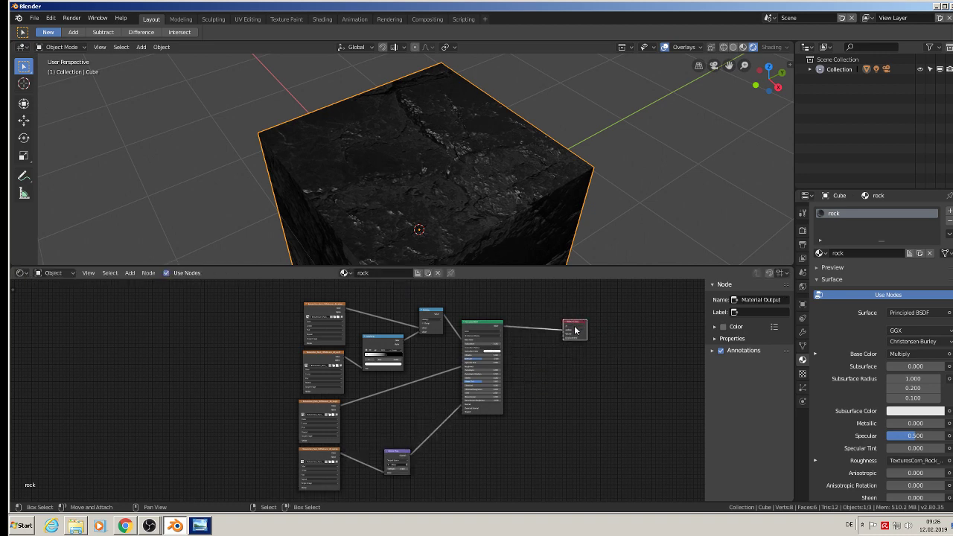
scroll(572, 338, up, 4)
scroll(567, 331, up, 2)
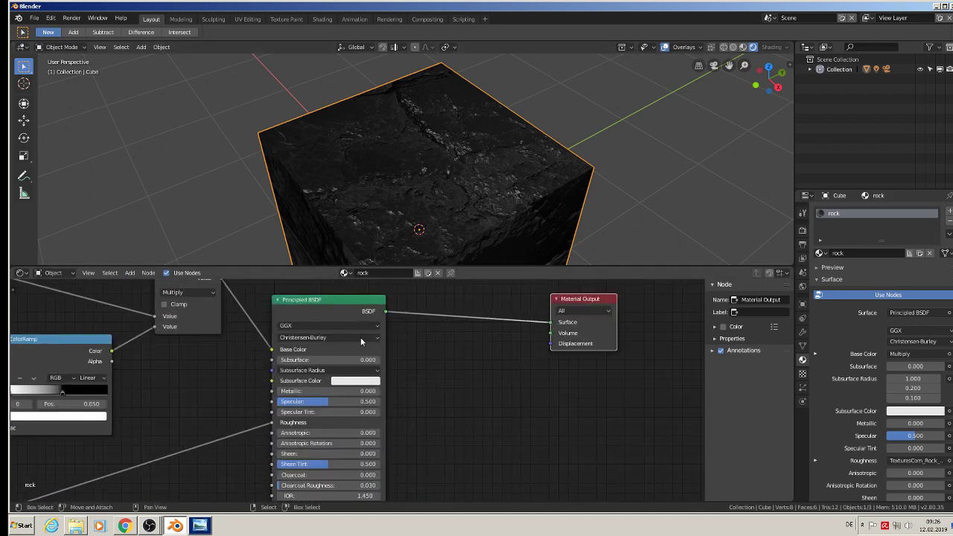
scroll(478, 420, down, 2)
scroll(521, 410, down, 2)
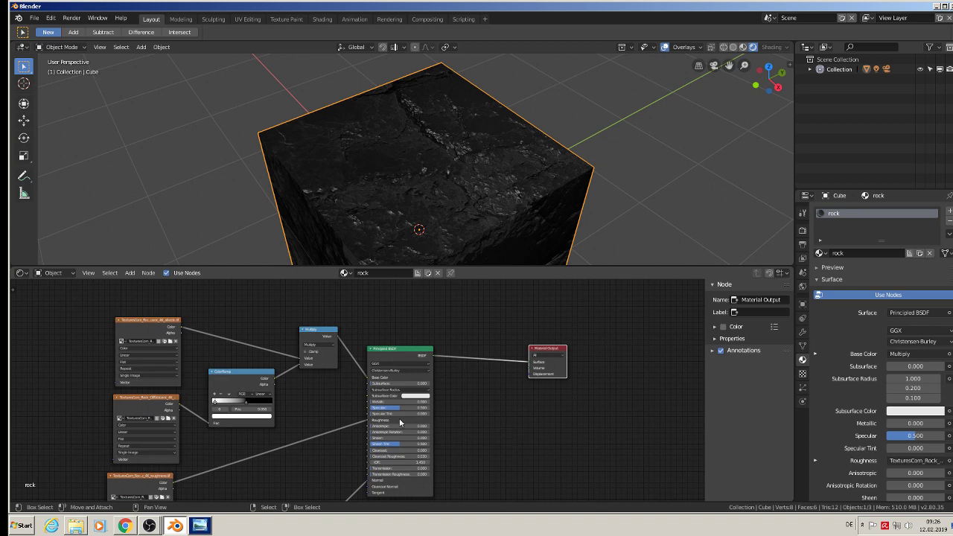
Raise the top image texture node and move the Normal Map node up and left.
mouse_move(153, 322)
mouse_down()
mouse_move(145, 306)
mouse_move(153, 309)
mouse_up()
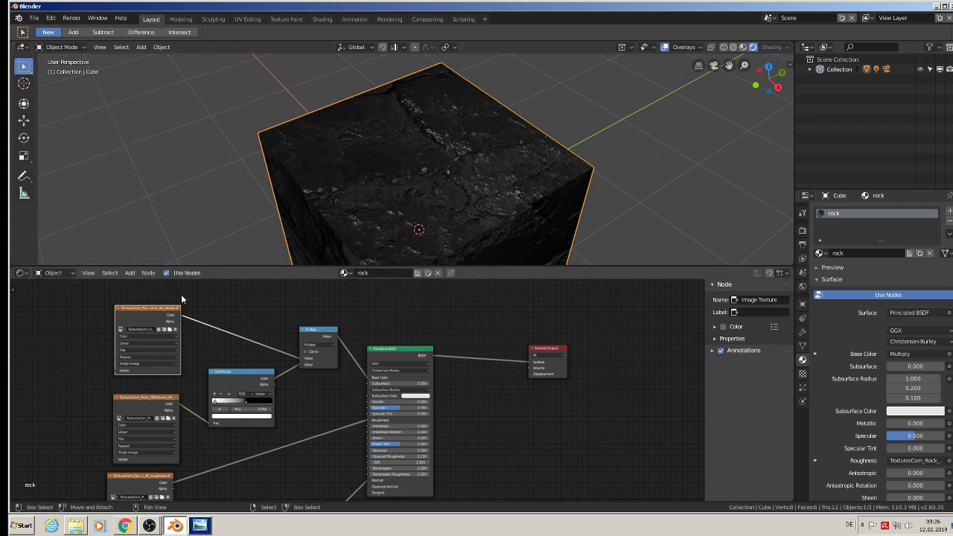
scroll(179, 314, up, 1)
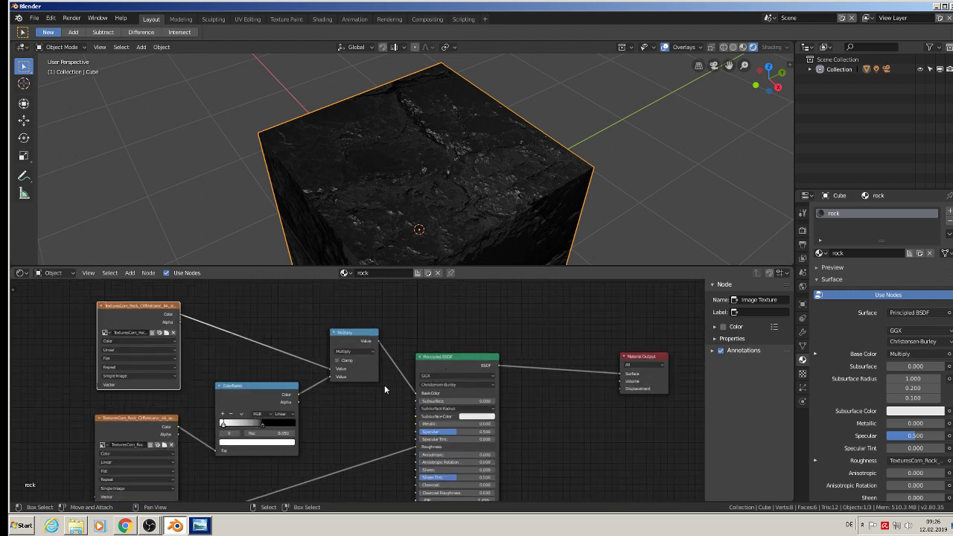
scroll(384, 385, down, 1)
middle_drag(404, 414, 424, 359)
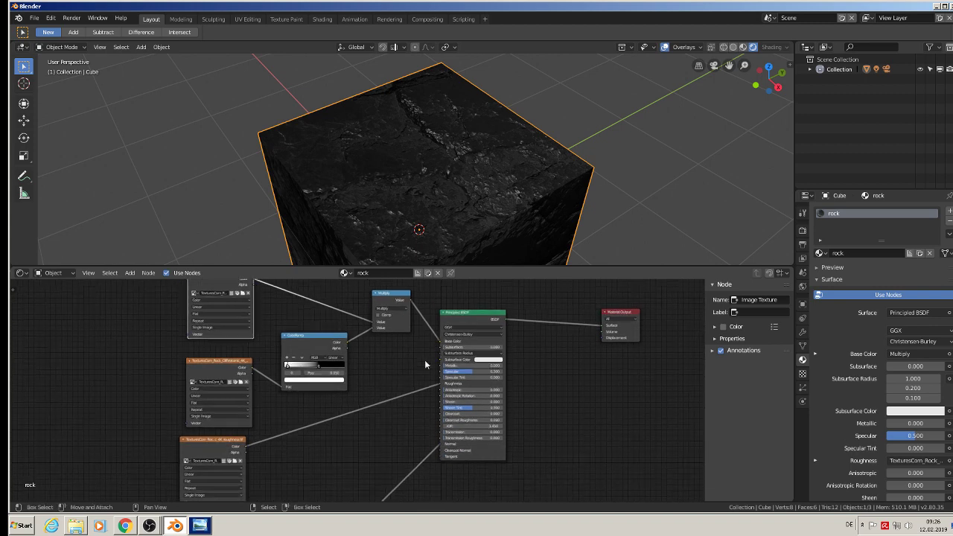
middle_drag(354, 432, 365, 351)
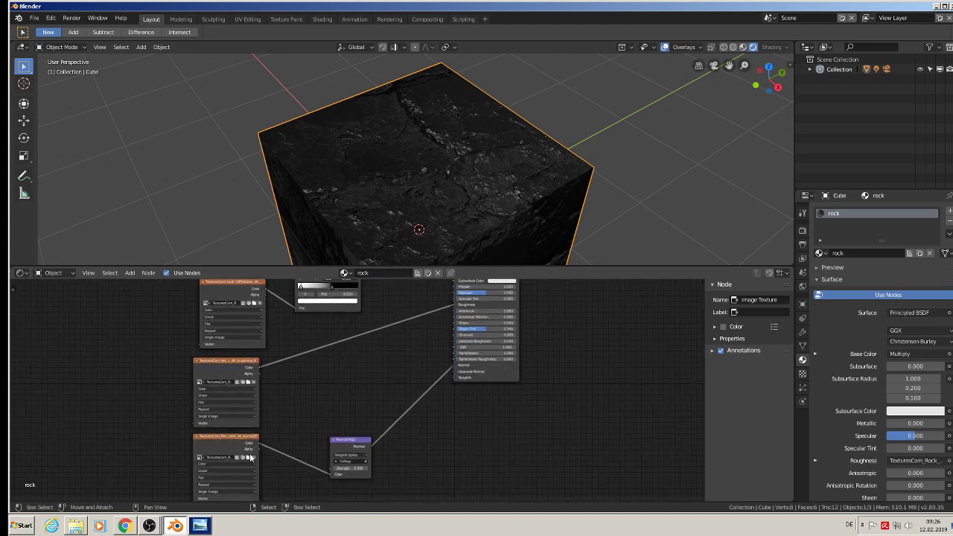
scroll(236, 460, up, 5)
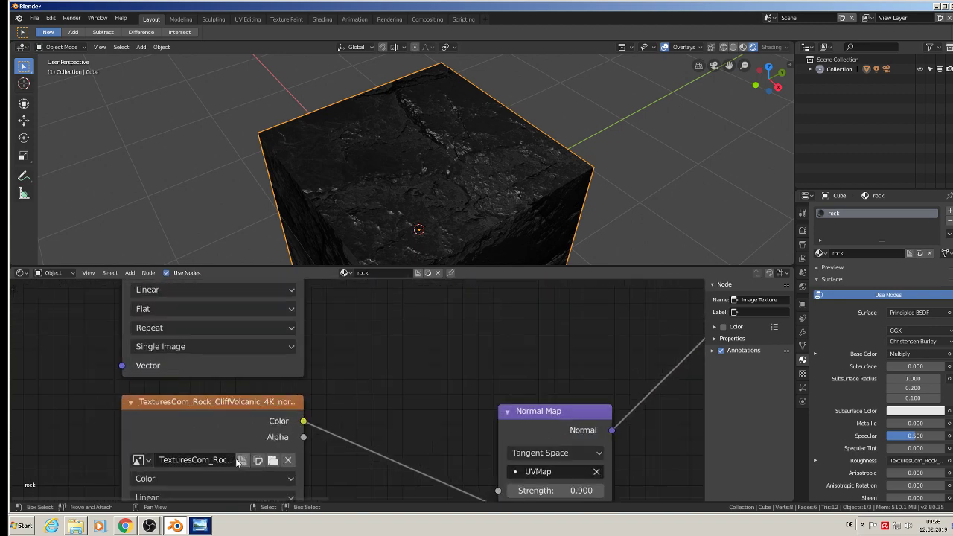
scroll(284, 403, down, 5)
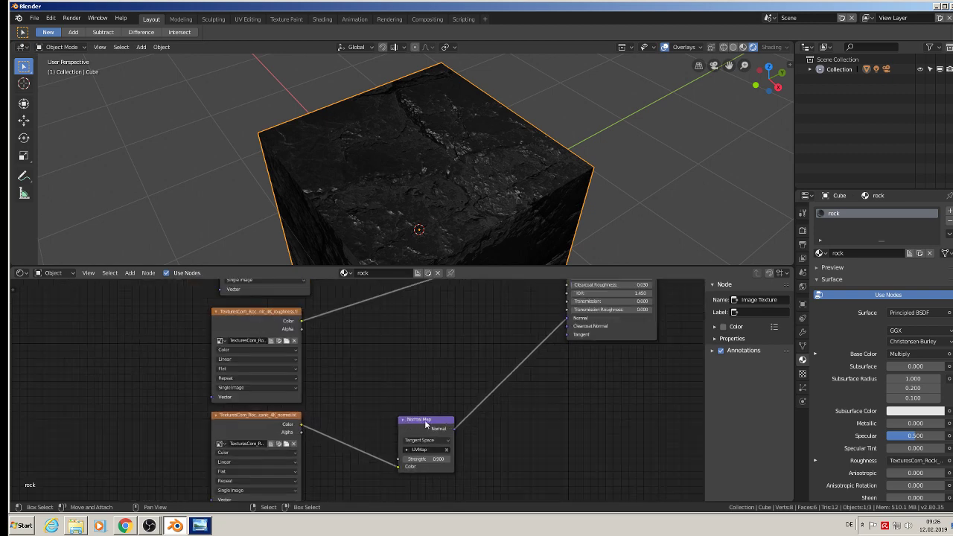
drag(425, 424, 402, 376)
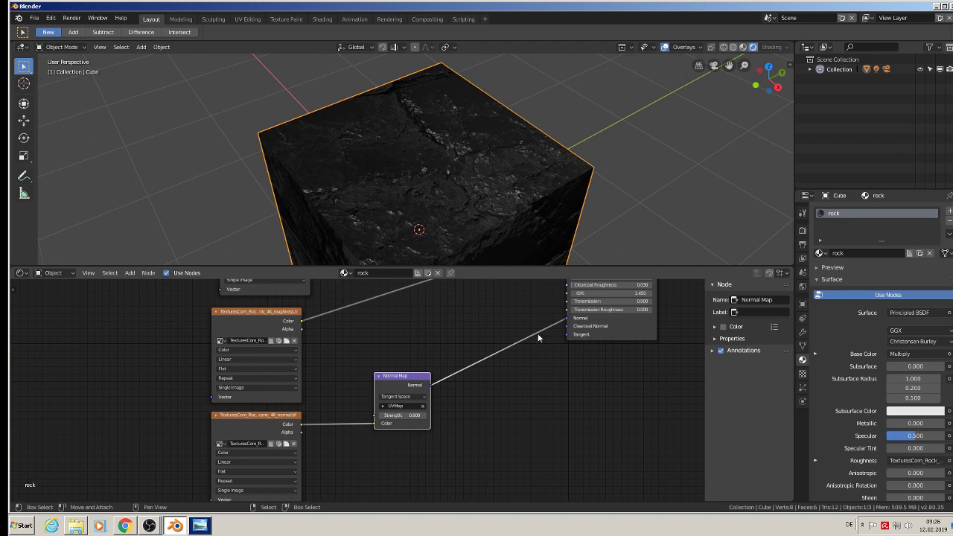
Lower the Normal Map Strength to 0.900.
scroll(413, 411, up, 2)
scroll(410, 414, up, 1)
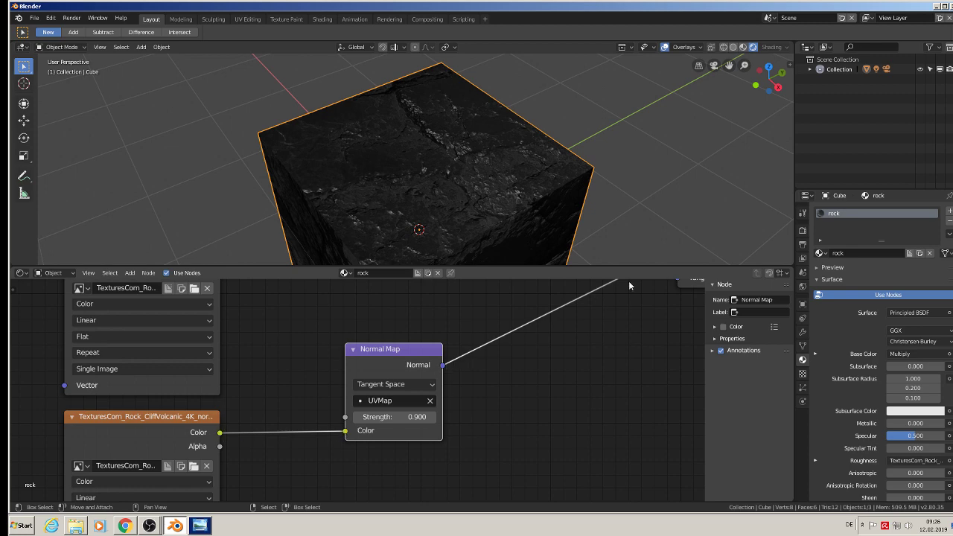
scroll(536, 424, down, 2)
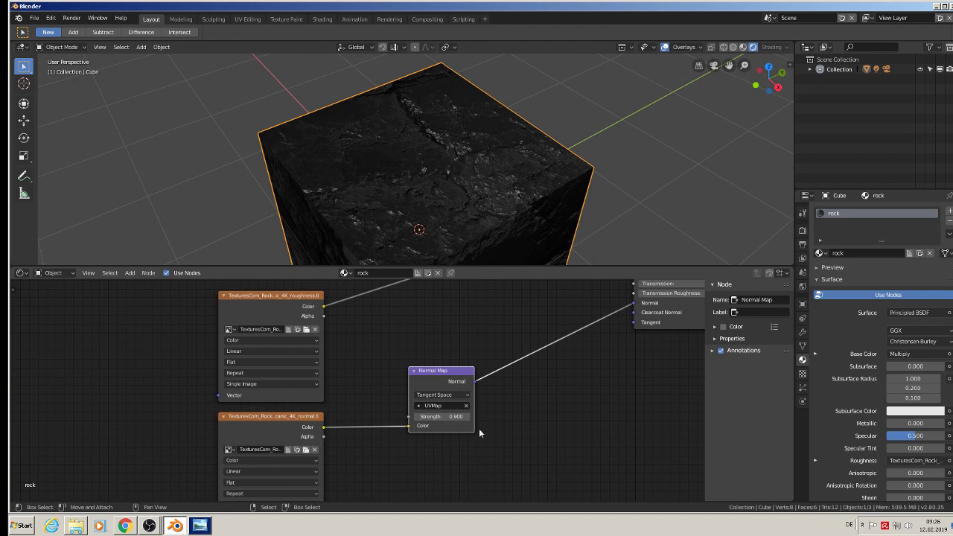
drag(450, 416, 435, 417)
scroll(557, 441, down, 1)
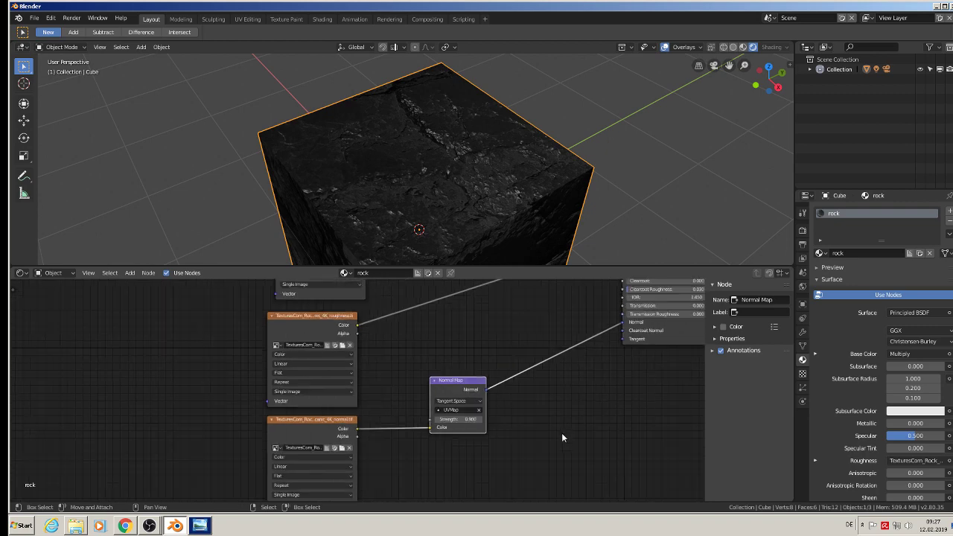
middle_drag(581, 416, 513, 493)
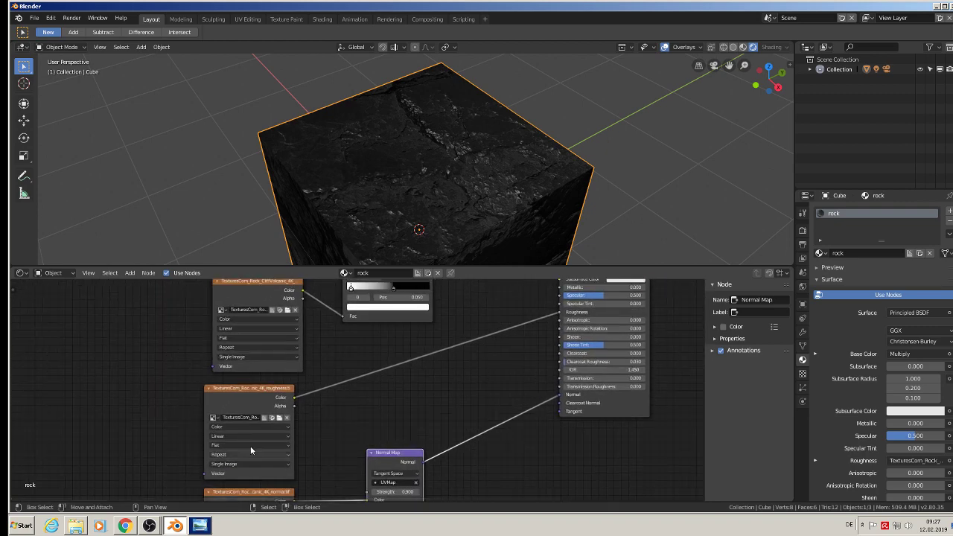
Zoom, pan and orbit around the cube to inspect the finished rock material and its nodes.
scroll(462, 201, up, 6)
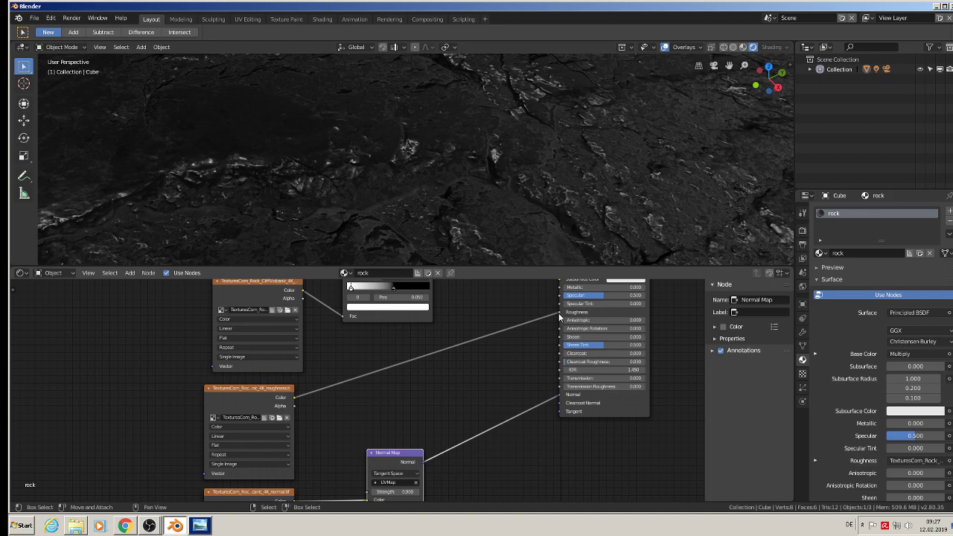
middle_drag(560, 317, 542, 422)
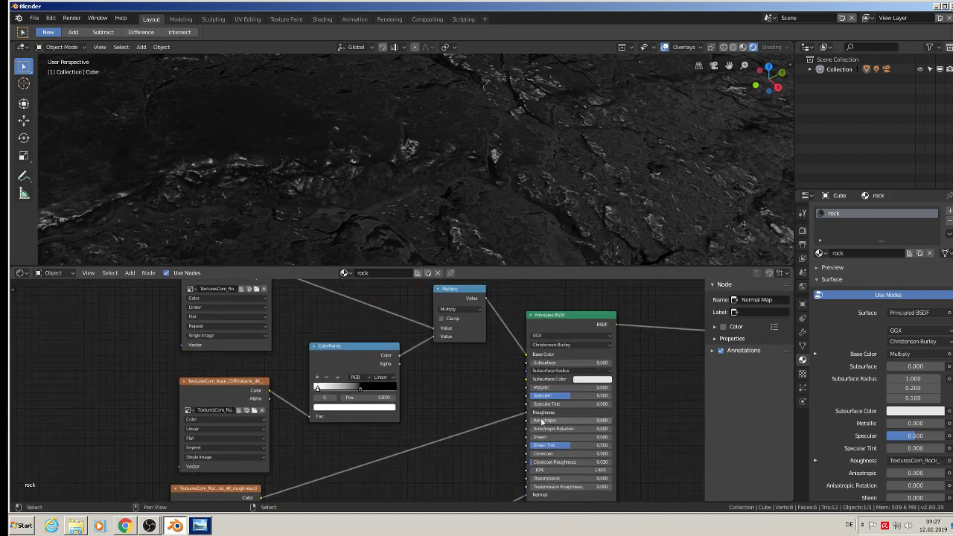
scroll(542, 422, down, 1)
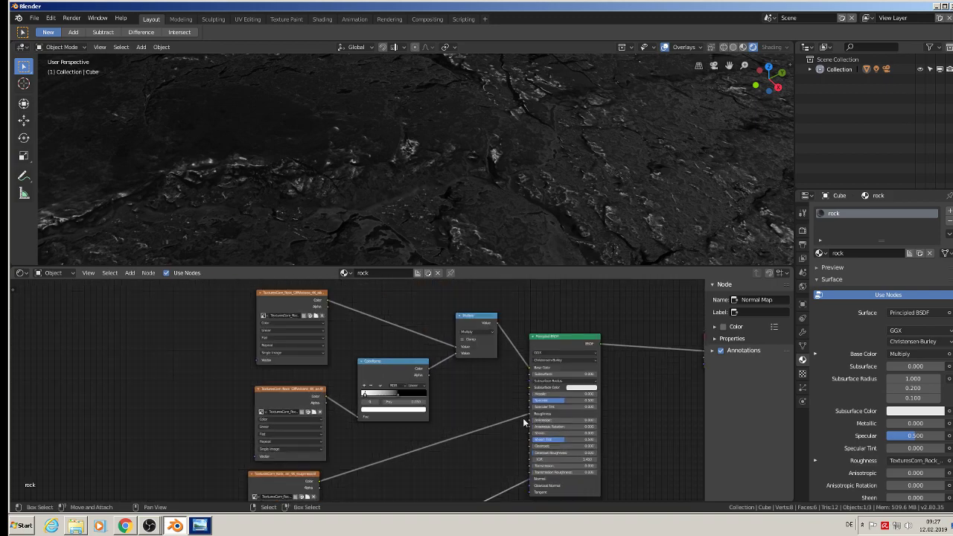
scroll(309, 412, up, 2)
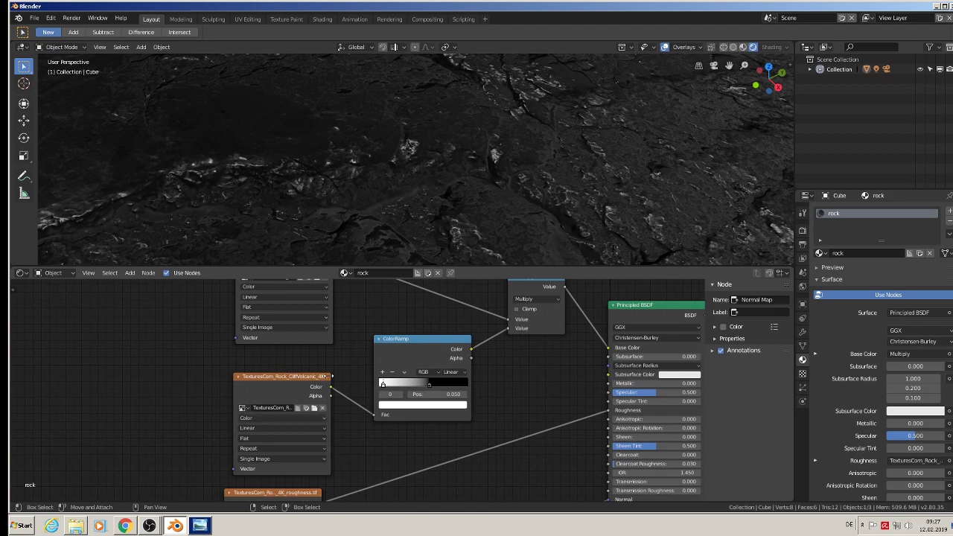
scroll(244, 356, down, 3)
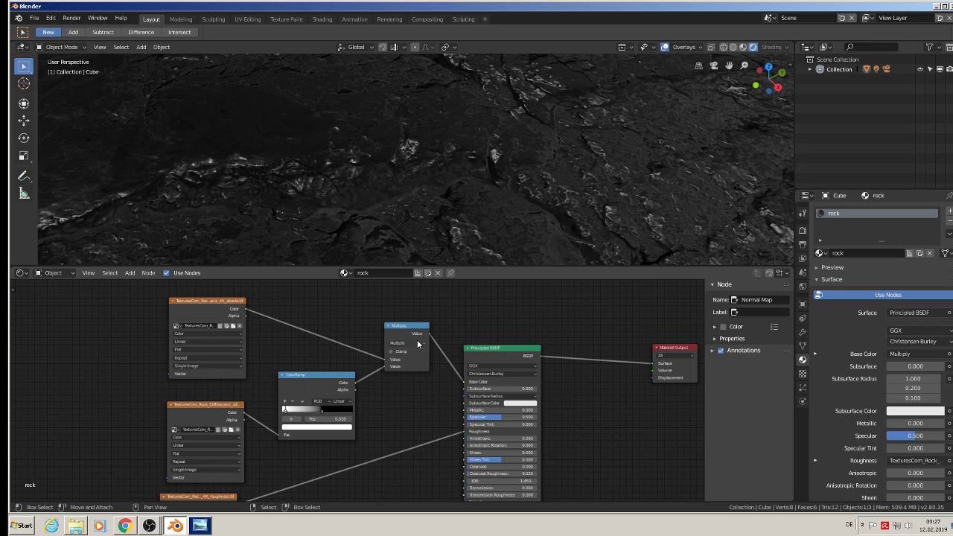
scroll(469, 386, up, 2)
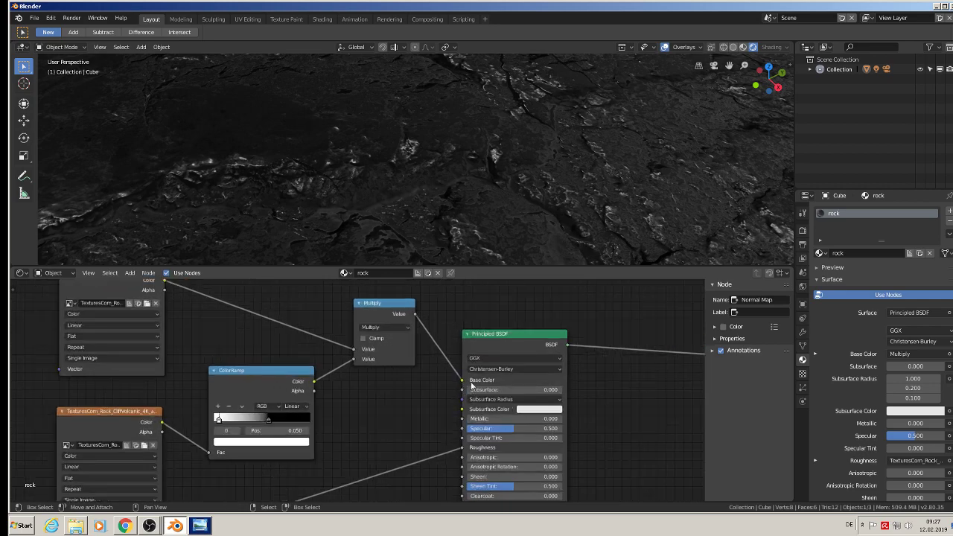
scroll(472, 385, down, 2)
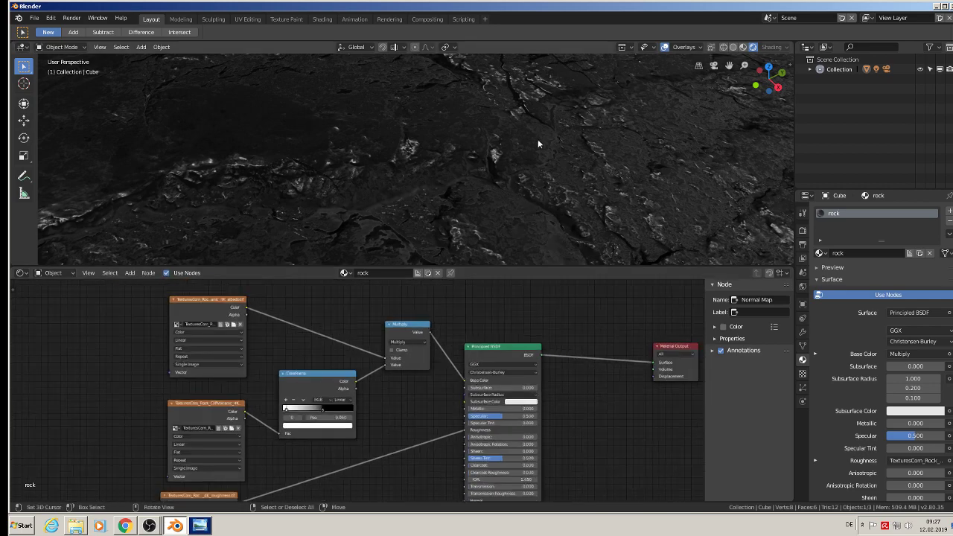
scroll(551, 156, down, 5)
middle_drag(567, 179, 486, 158)
Zoom in on the cube once more, then stop the OBS screen recording (Aufnahme stoppen).
scroll(486, 157, up, 3)
scroll(486, 158, up, 2)
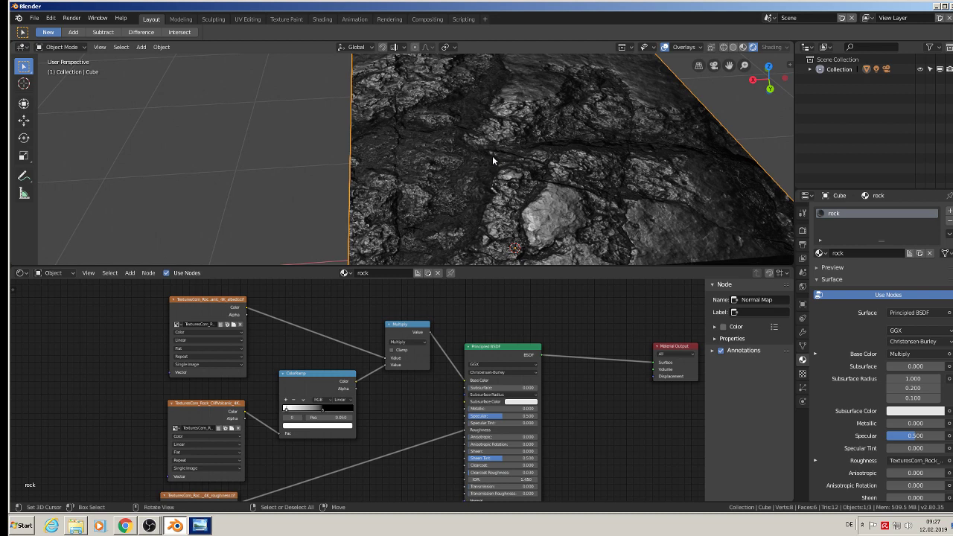
click(150, 526)
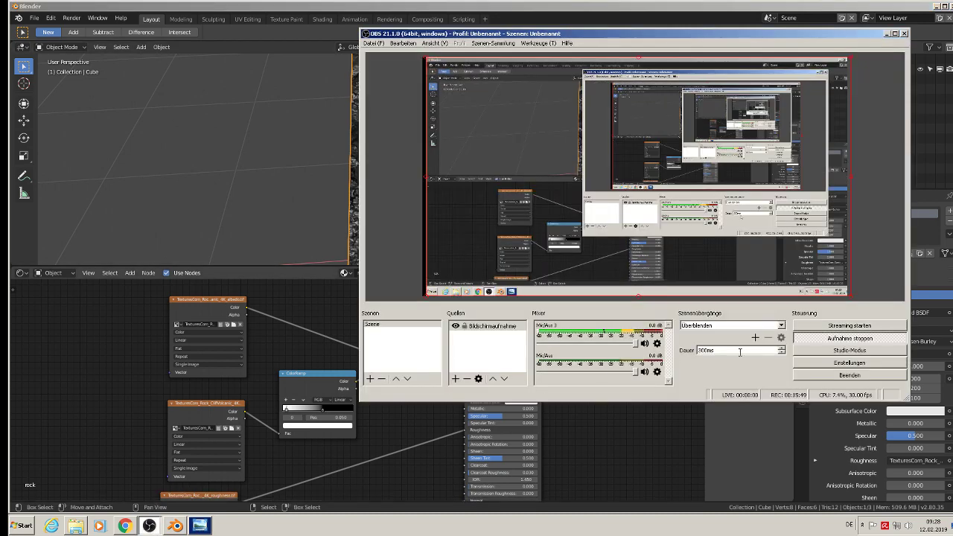
click(891, 341)
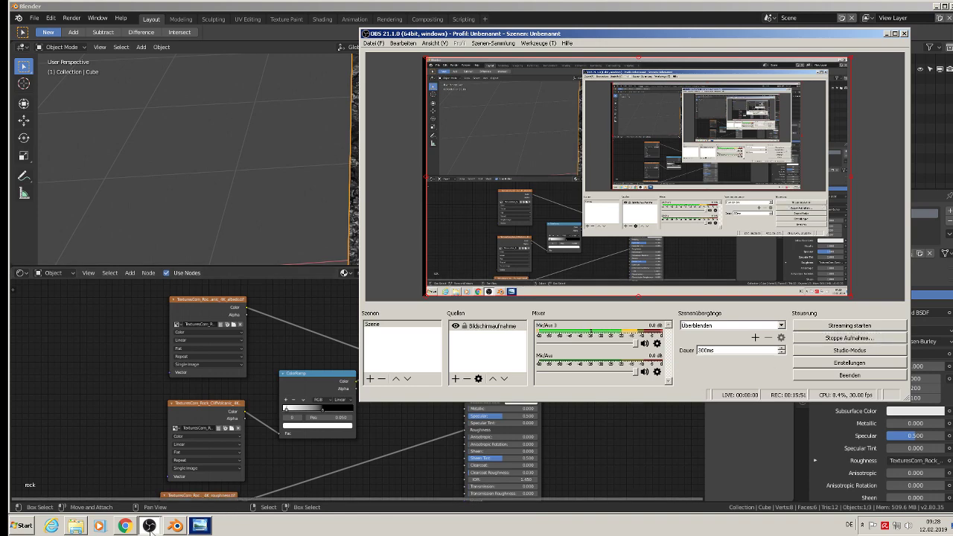